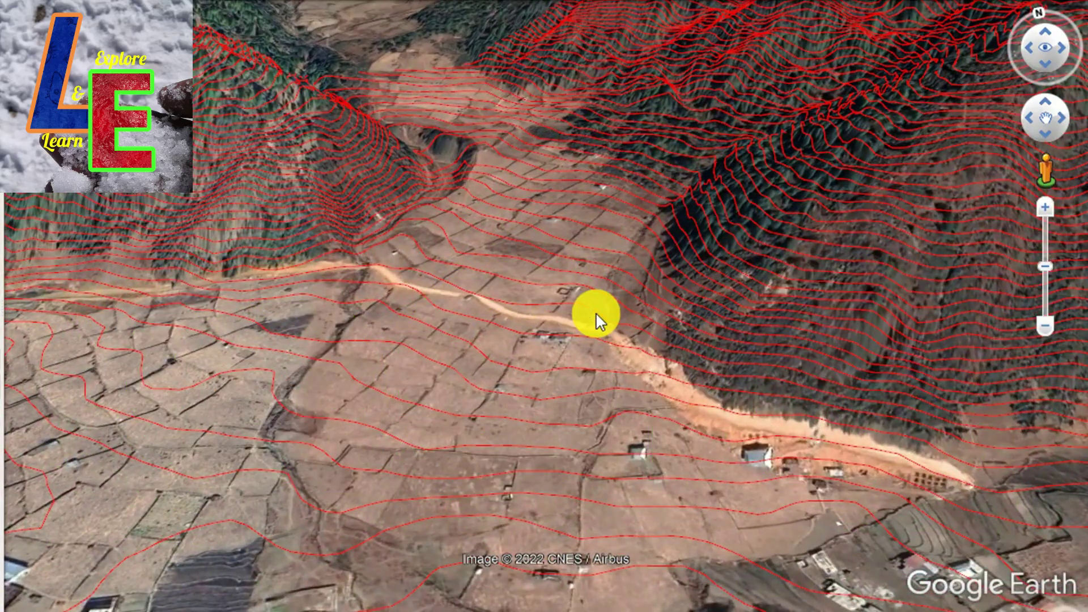
- Show a red contour line's elevation balloon and tilt the Google Earth view toward the forested slope
click(601, 310)
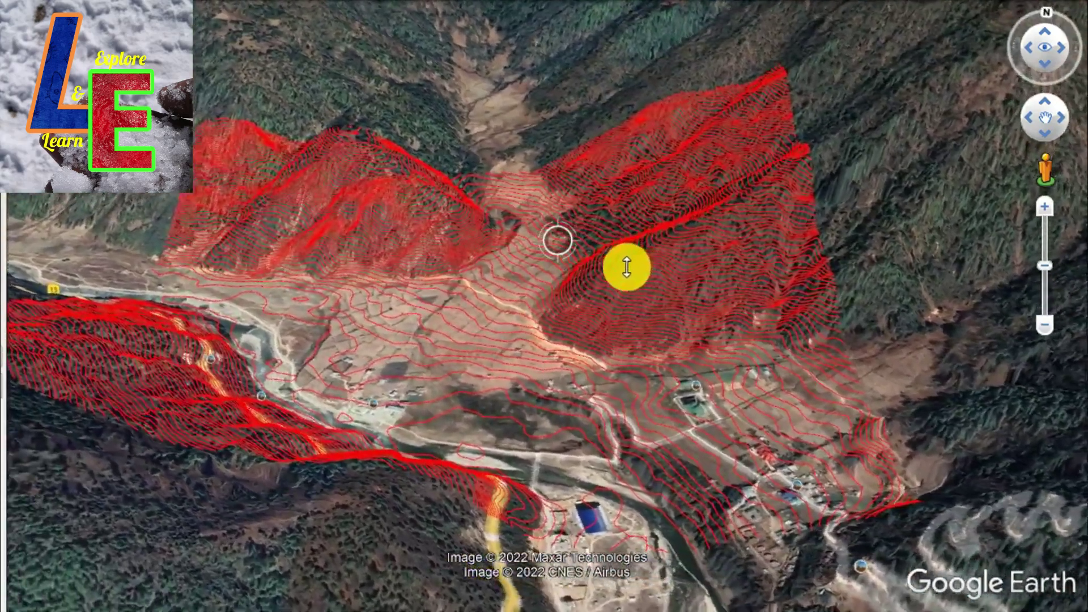
scroll(607, 251, up, 3)
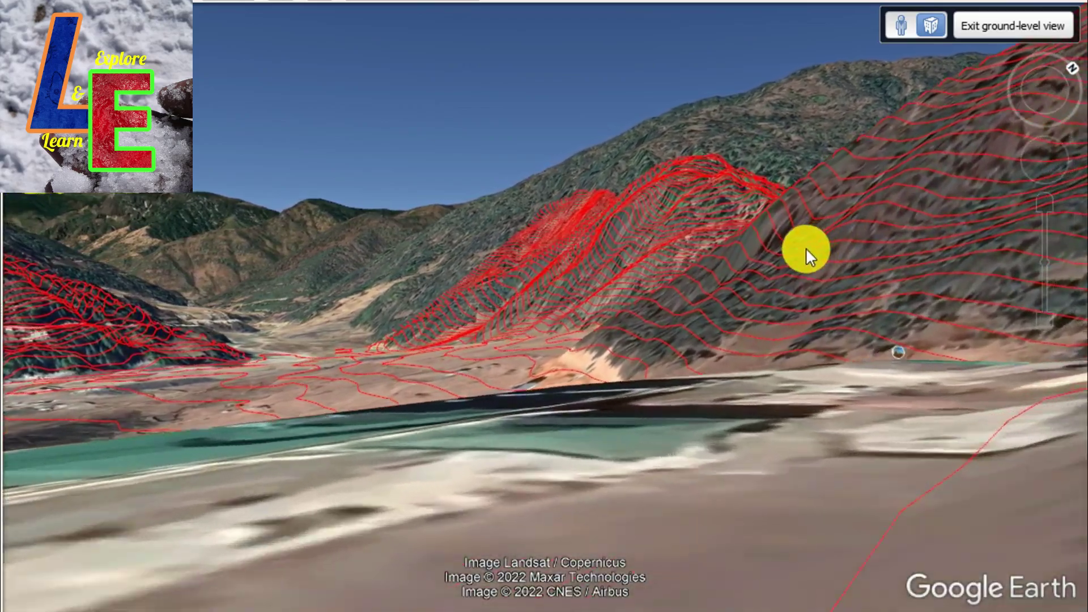
scroll(799, 251, down, 3)
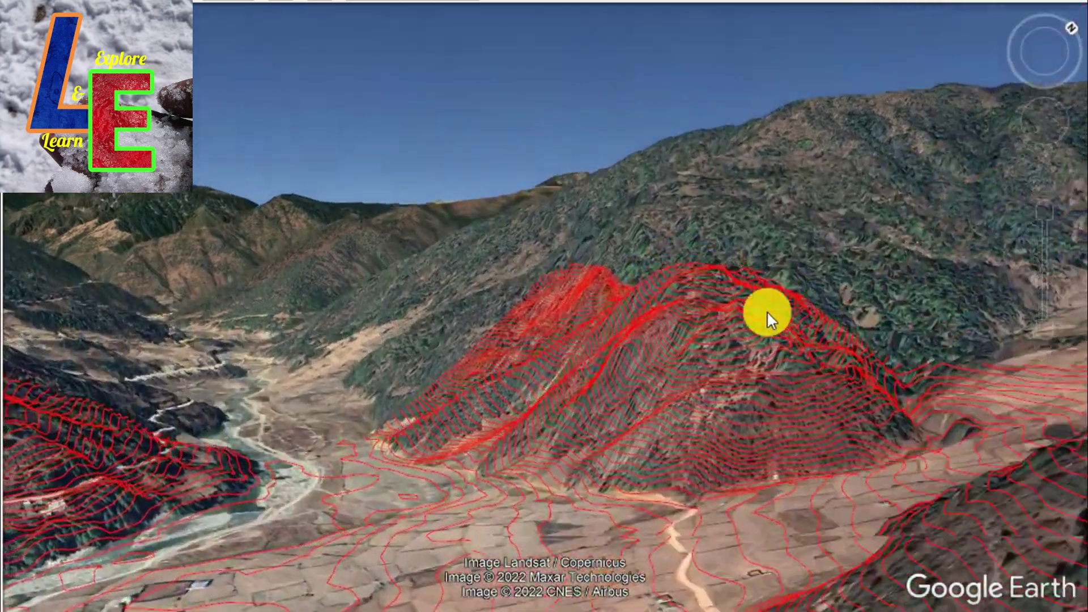
drag(767, 310, 794, 413)
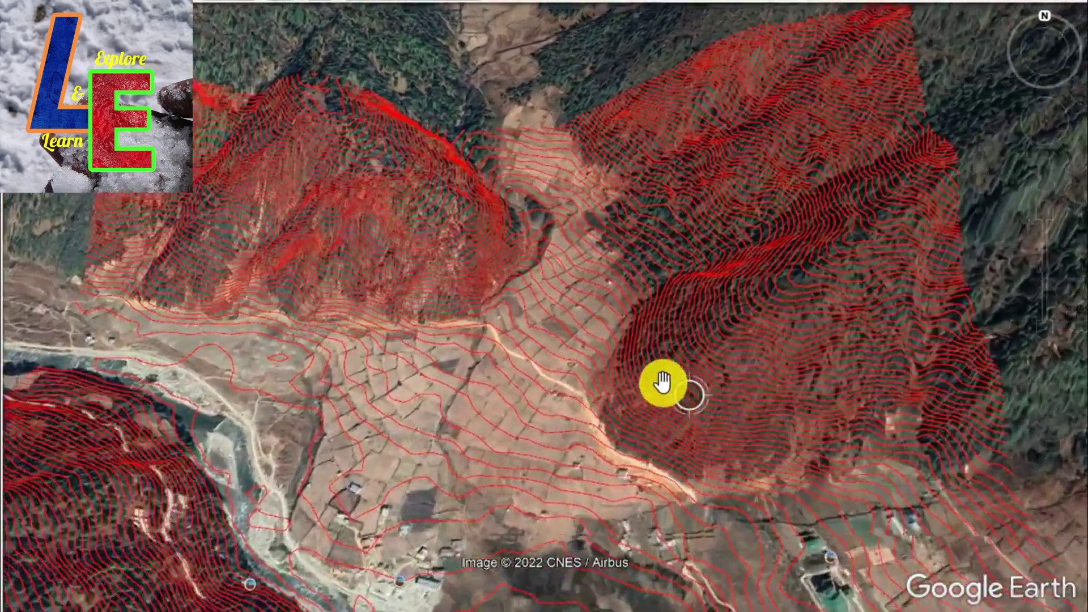
scroll(604, 234, up, 2)
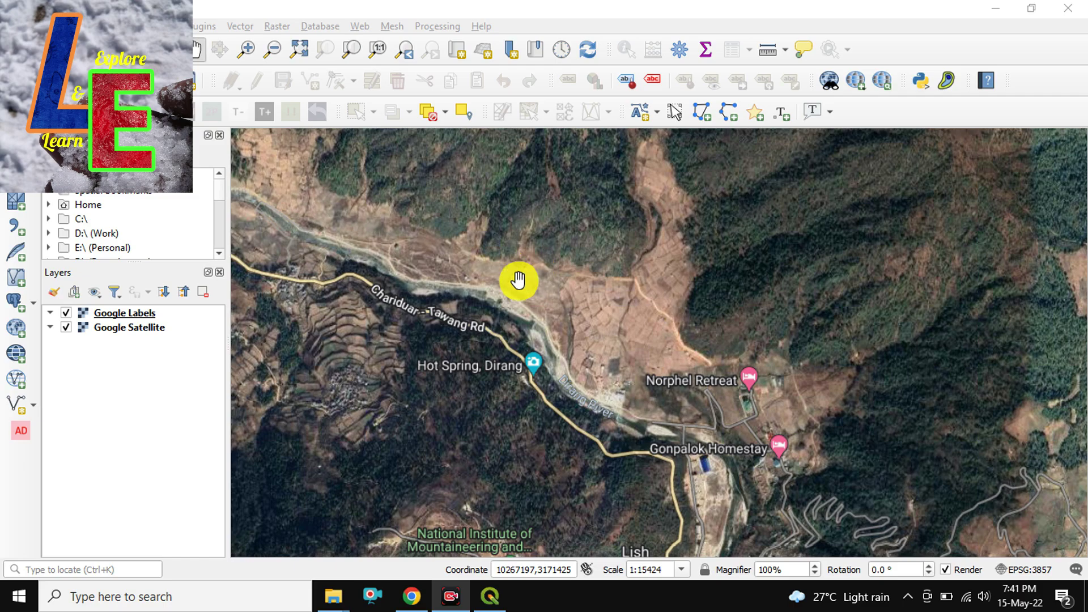
- Bring up the Chrome window showing the qgis.org download page
click(411, 596)
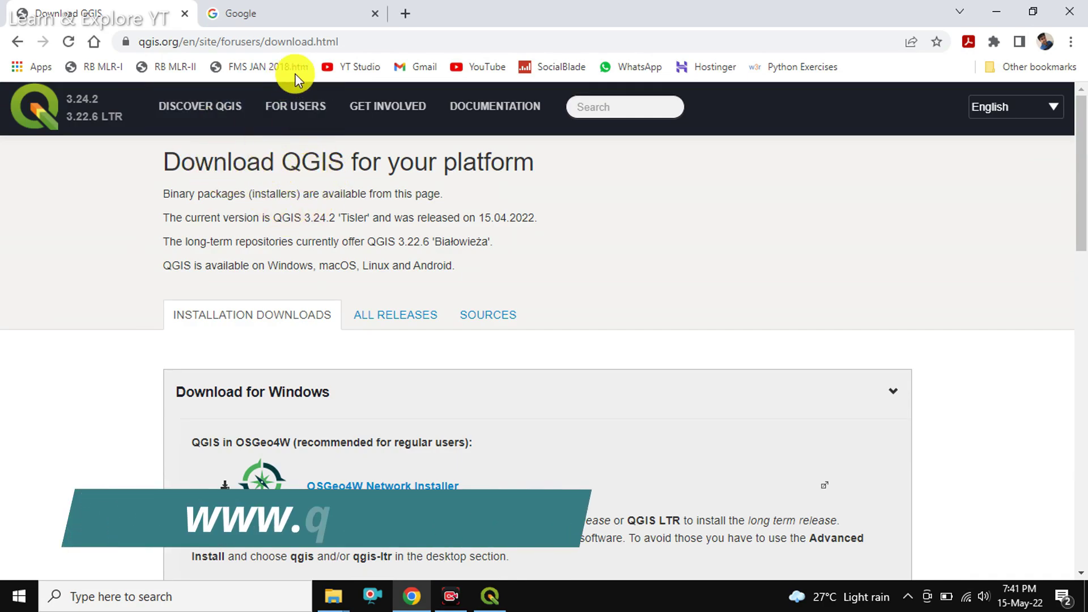
- Check the site address and highlight the 'Long term release (most stable)' installer entry
click(153, 48)
click(176, 42)
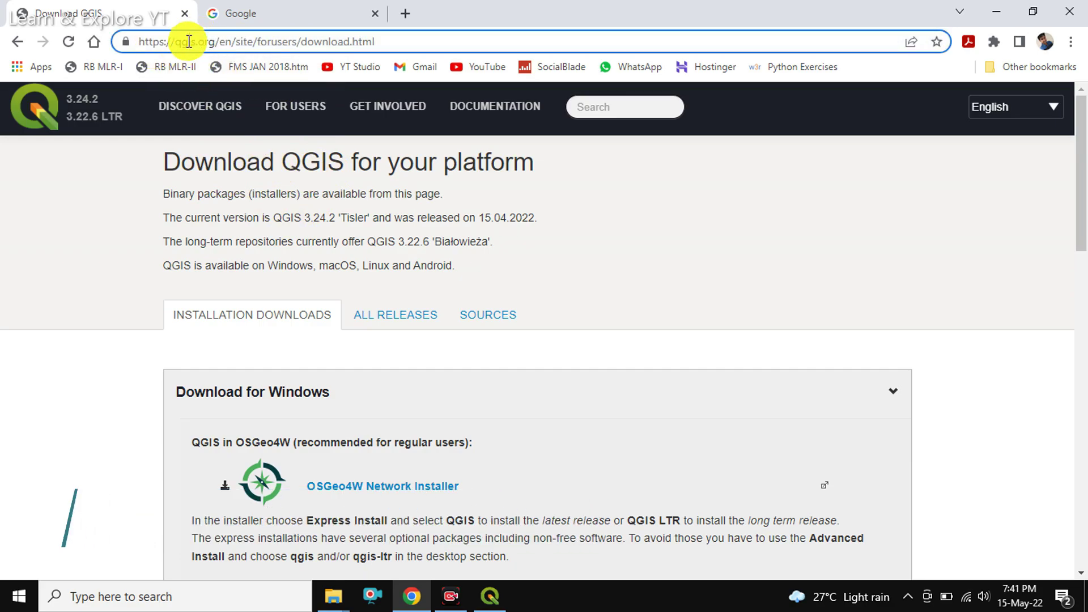
scroll(272, 343, down, 2)
scroll(437, 267, down, 2)
scroll(389, 273, down, 2)
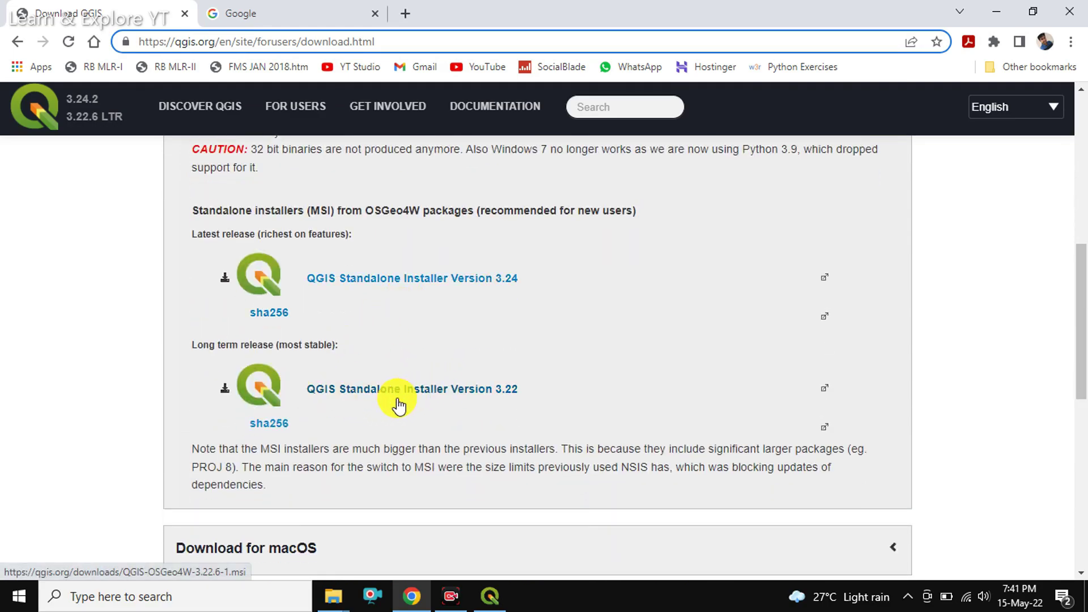
drag(278, 345, 344, 346)
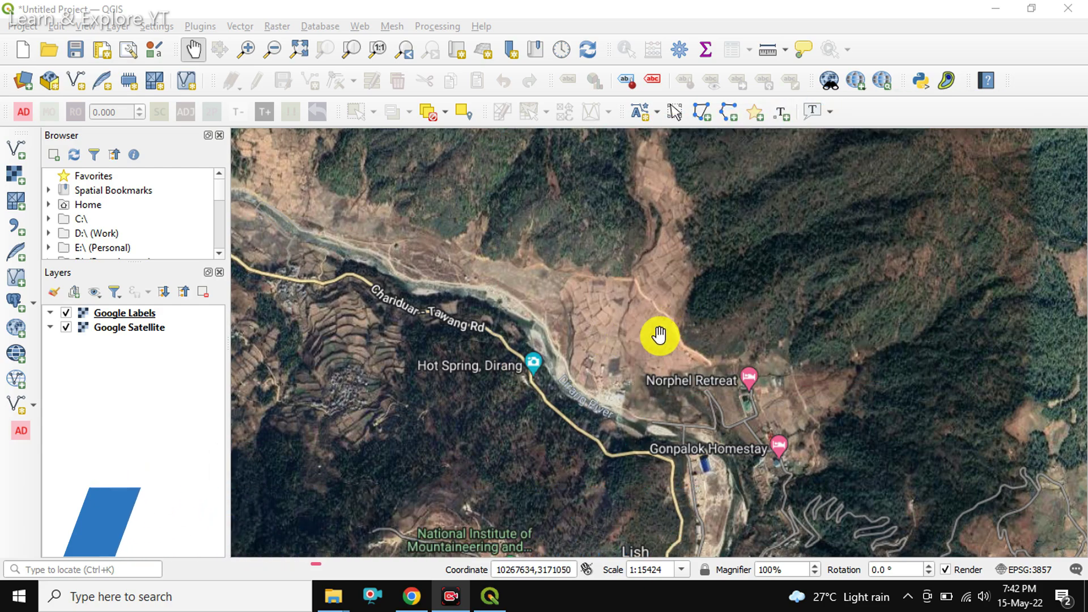
drag(639, 341, 581, 318)
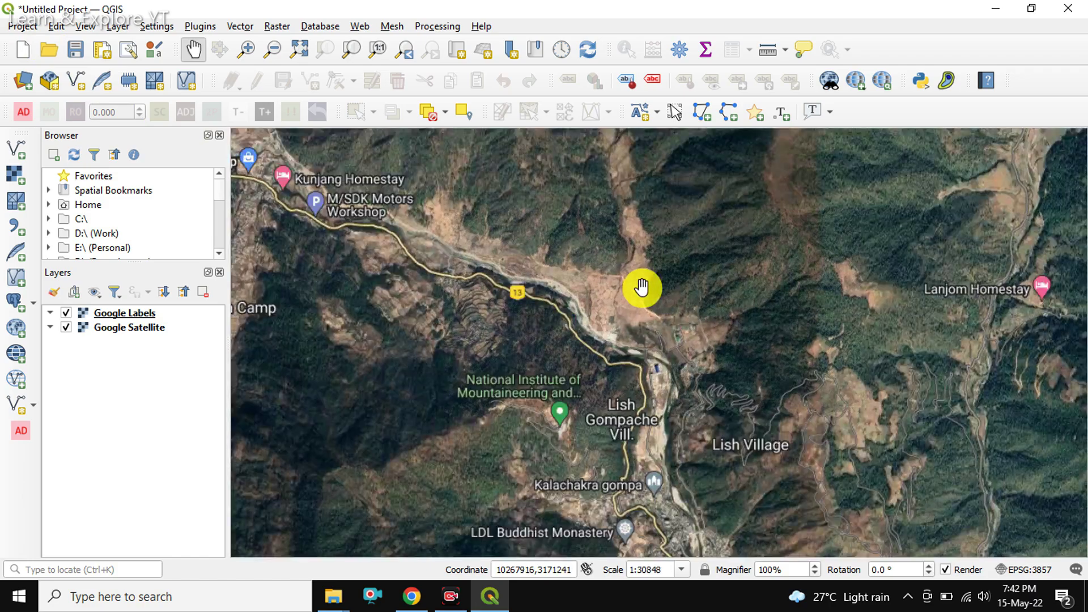
drag(543, 291, 611, 315)
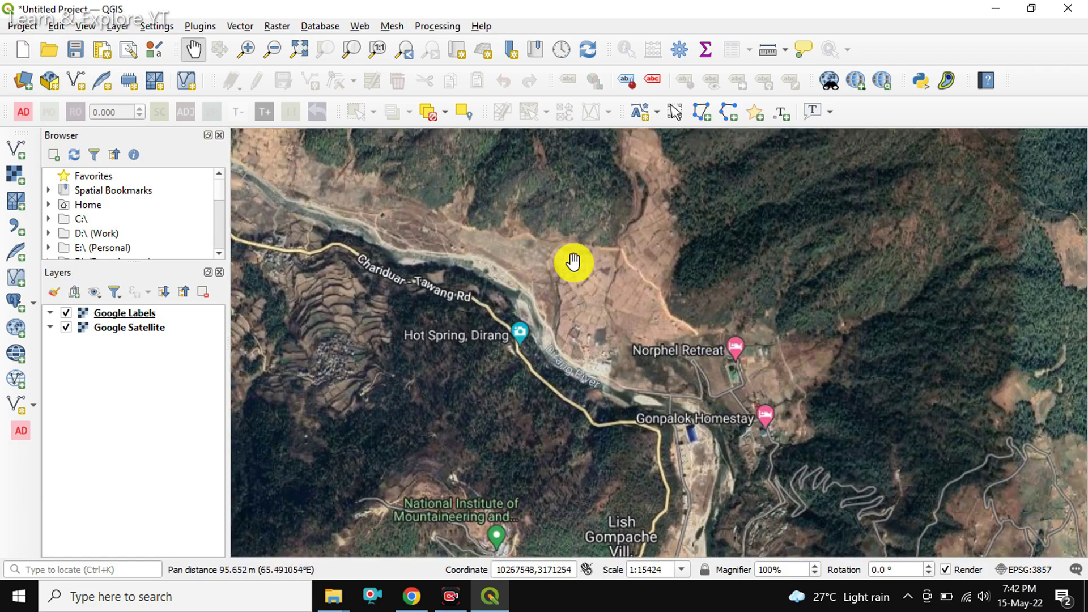
click(360, 26)
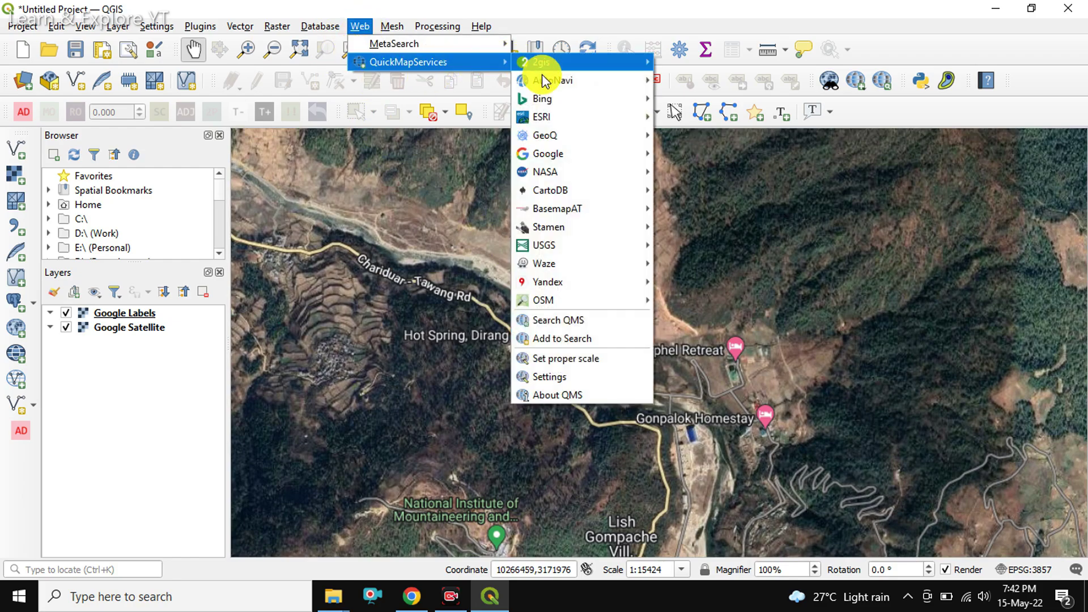
mouse_move(582, 153)
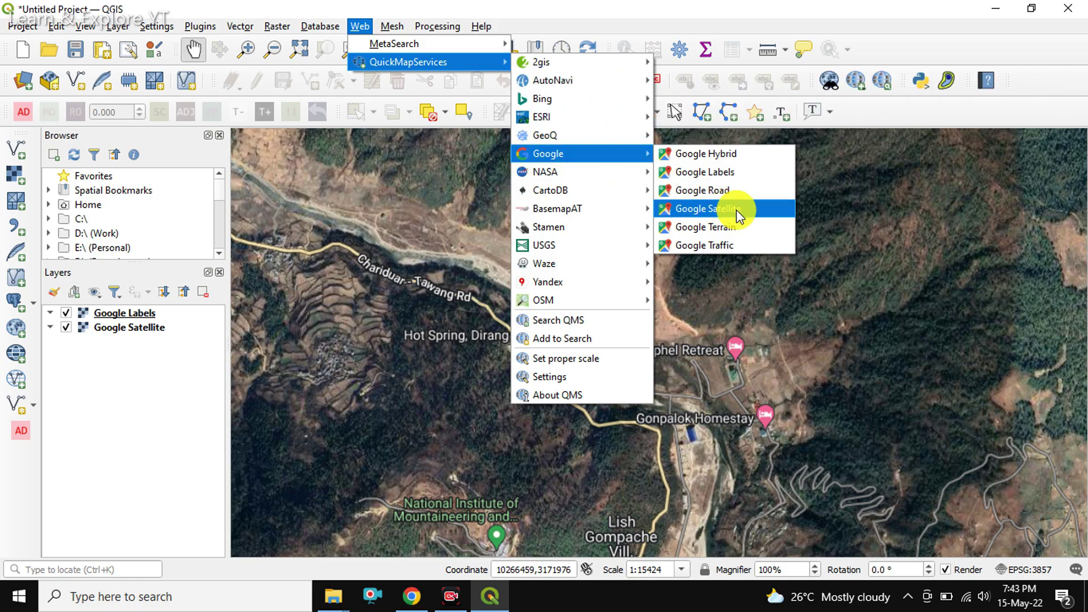
drag(469, 236, 569, 266)
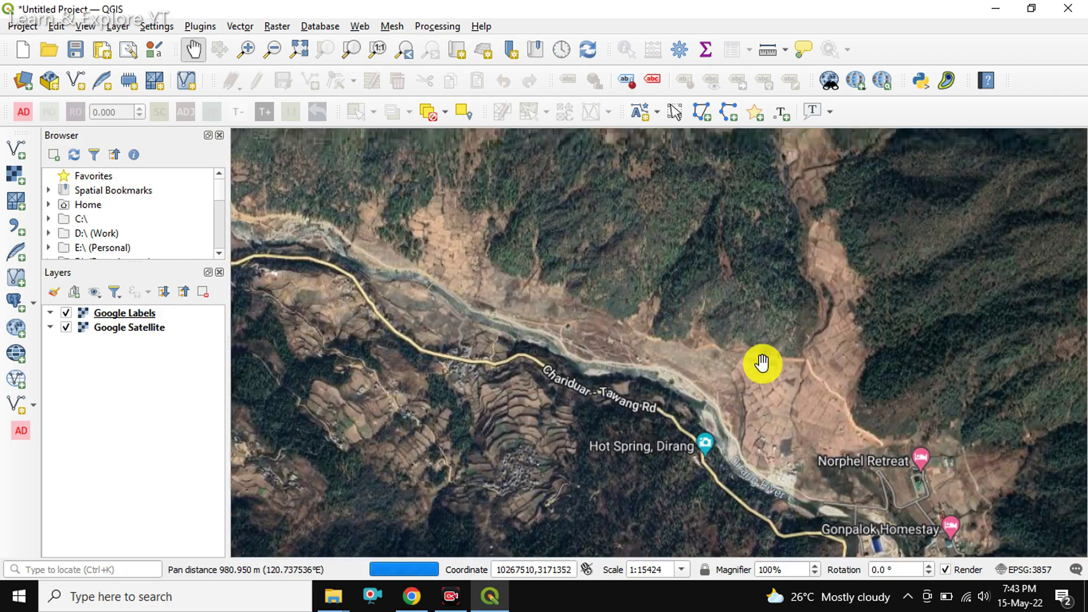
drag(760, 364, 588, 287)
drag(682, 377, 647, 361)
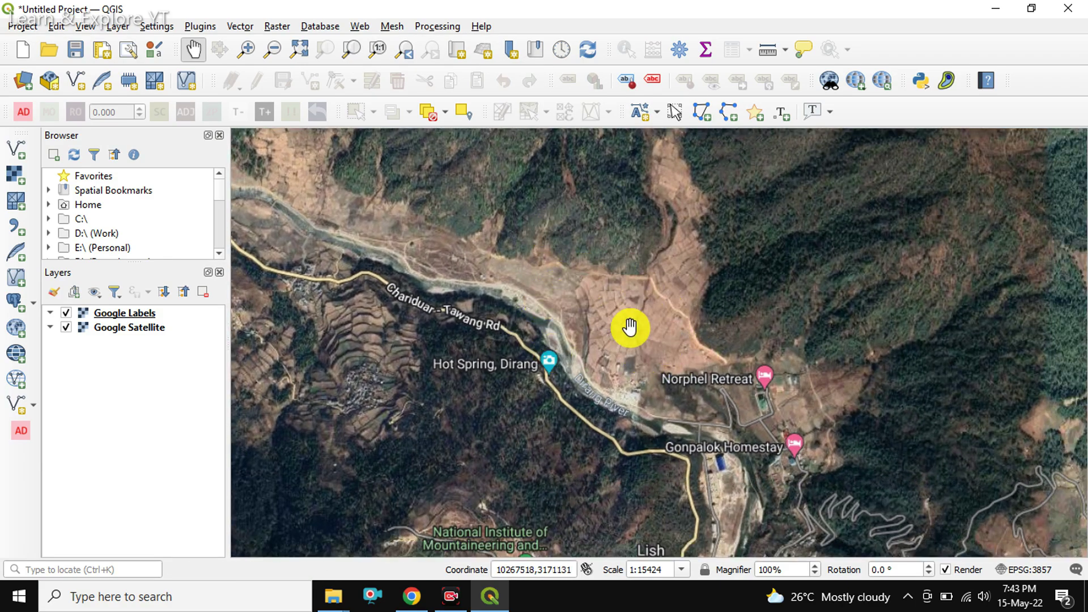
drag(599, 344, 578, 326)
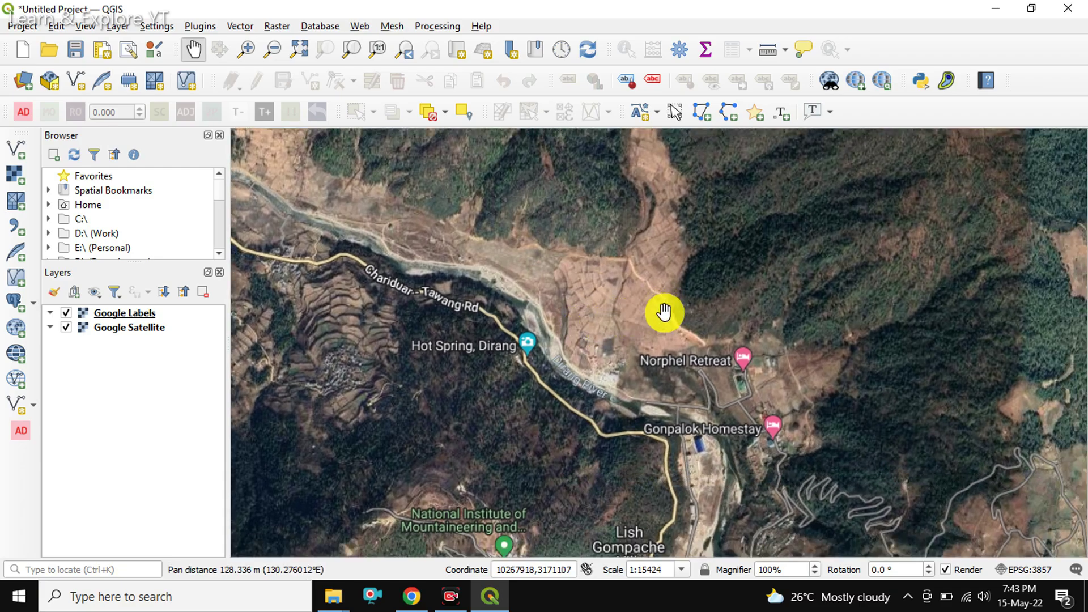
scroll(664, 297, up, 1)
scroll(578, 318, down, 1)
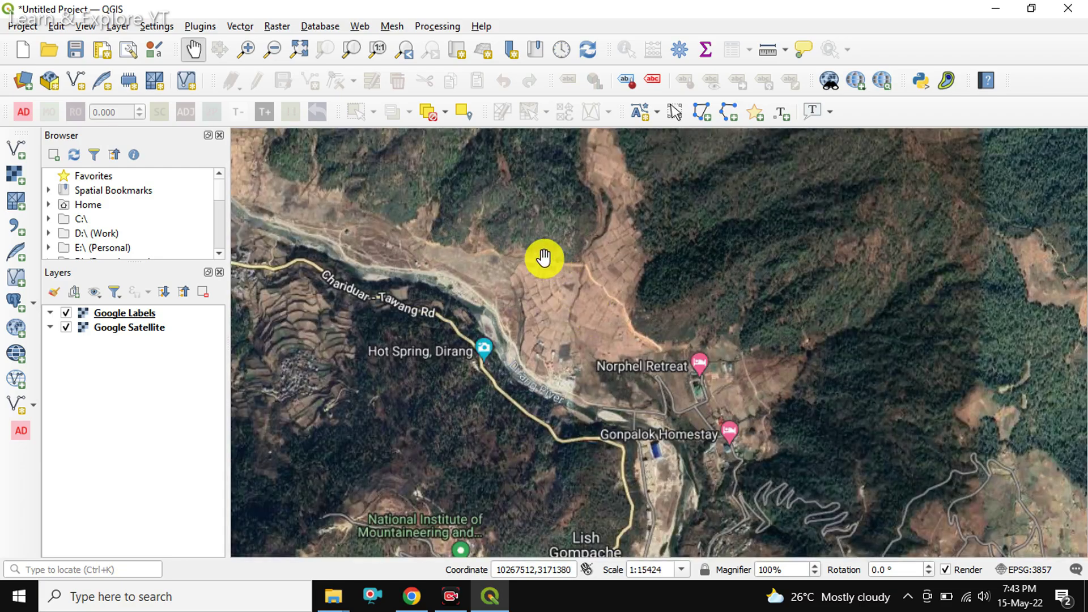
drag(568, 325, 576, 329)
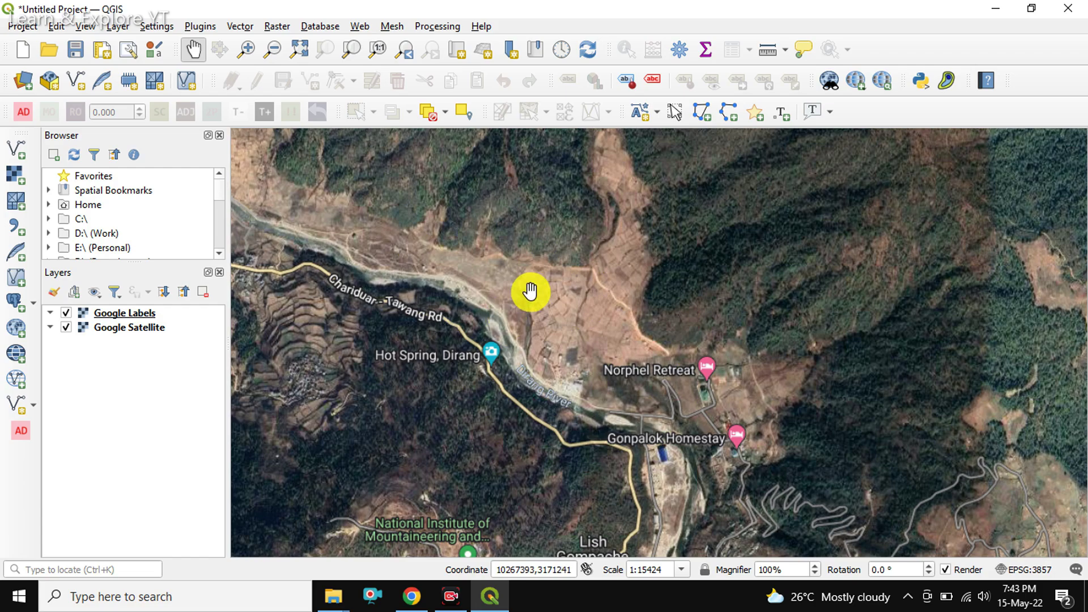
- Open the Regular Points research tool and position its dialog
click(201, 56)
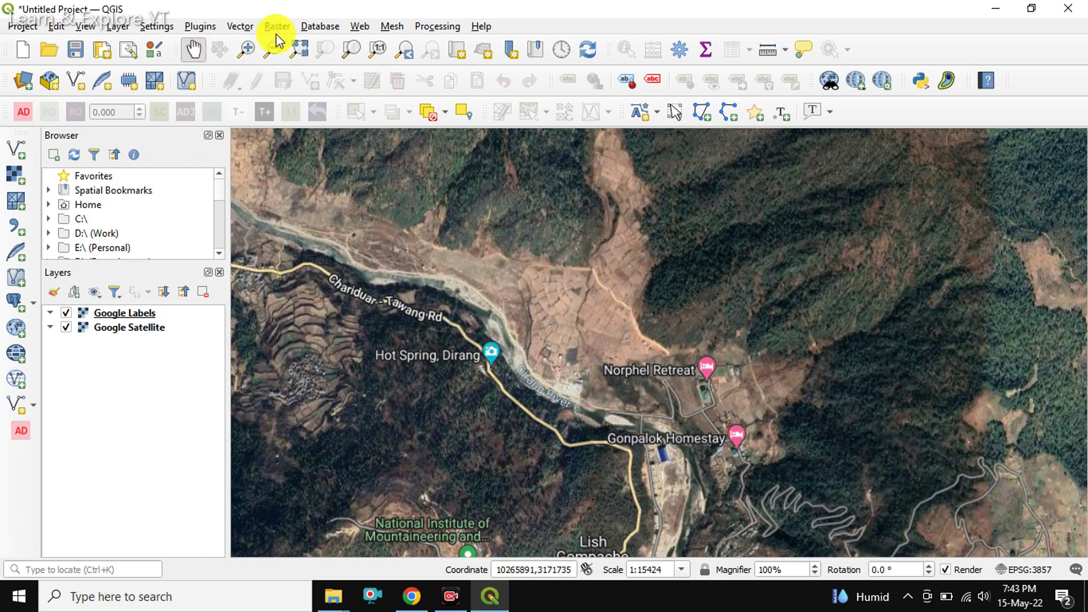
click(246, 28)
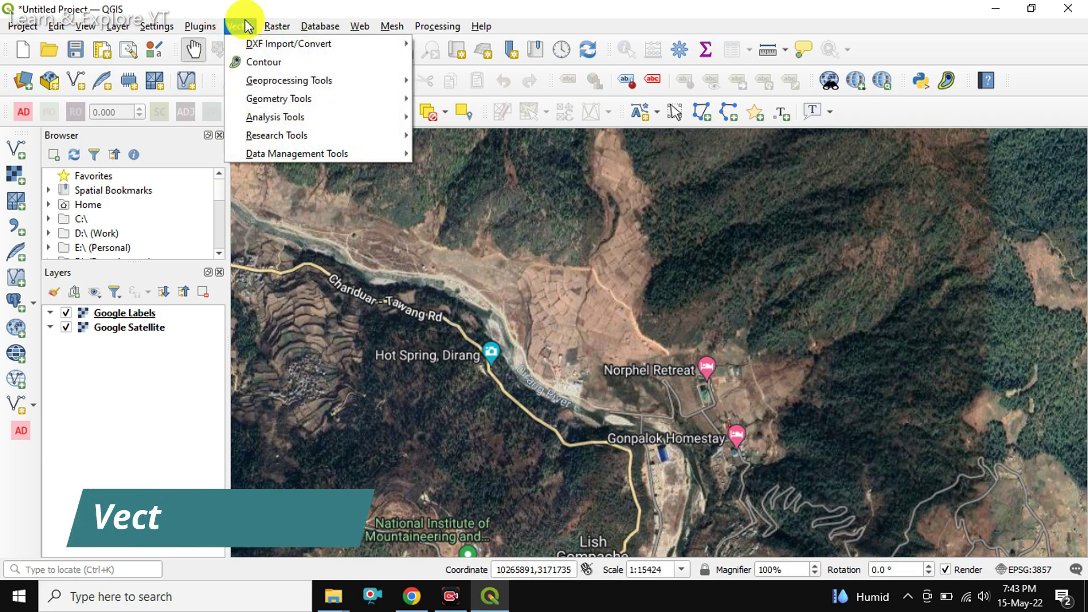
mouse_move(276, 135)
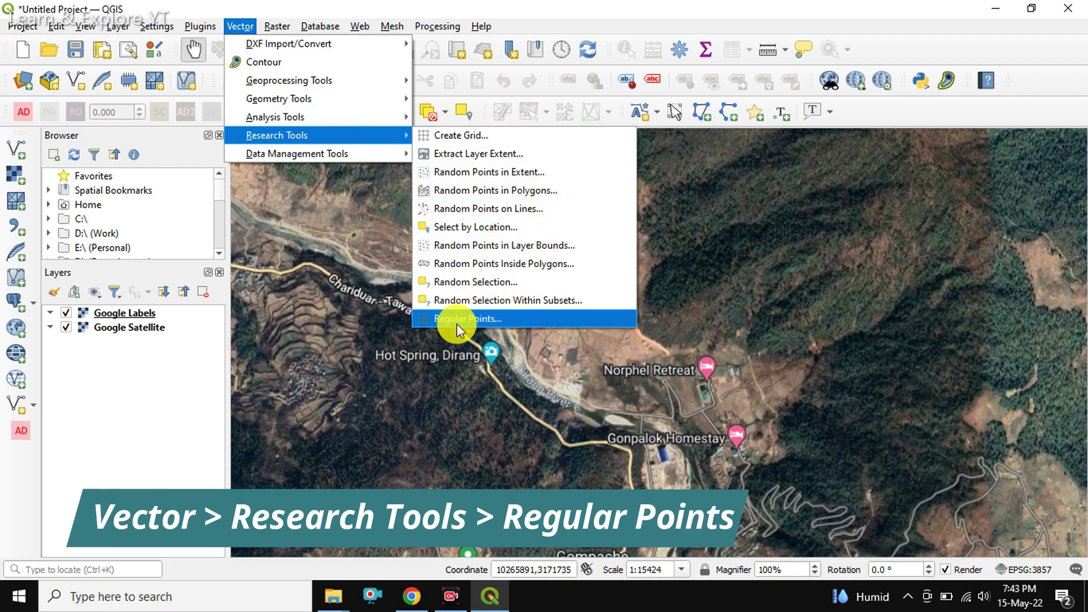
click(527, 318)
drag(319, 97, 299, 39)
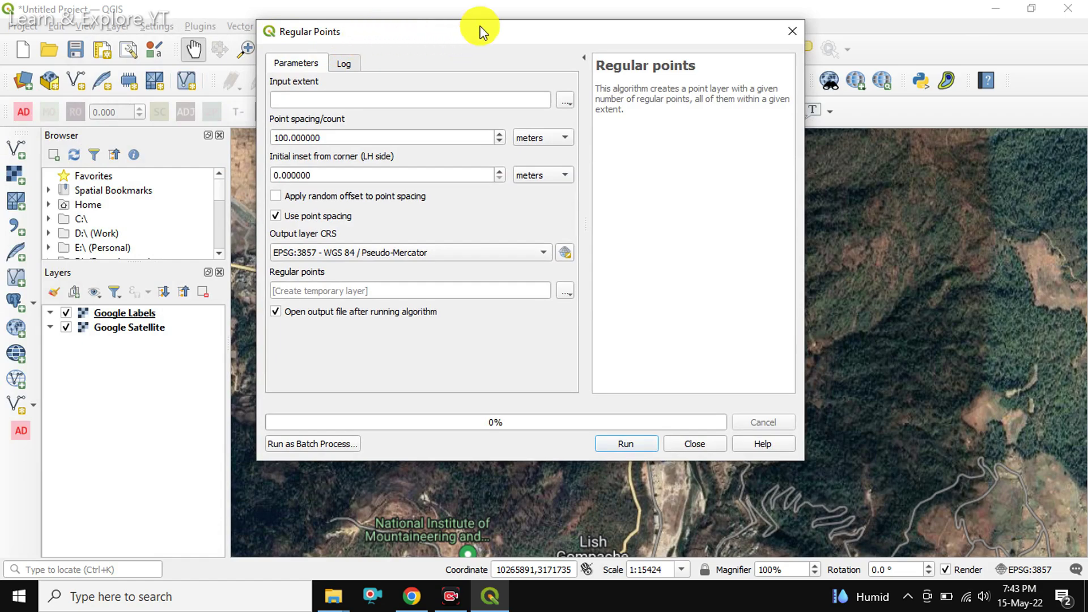
drag(486, 34, 505, 52)
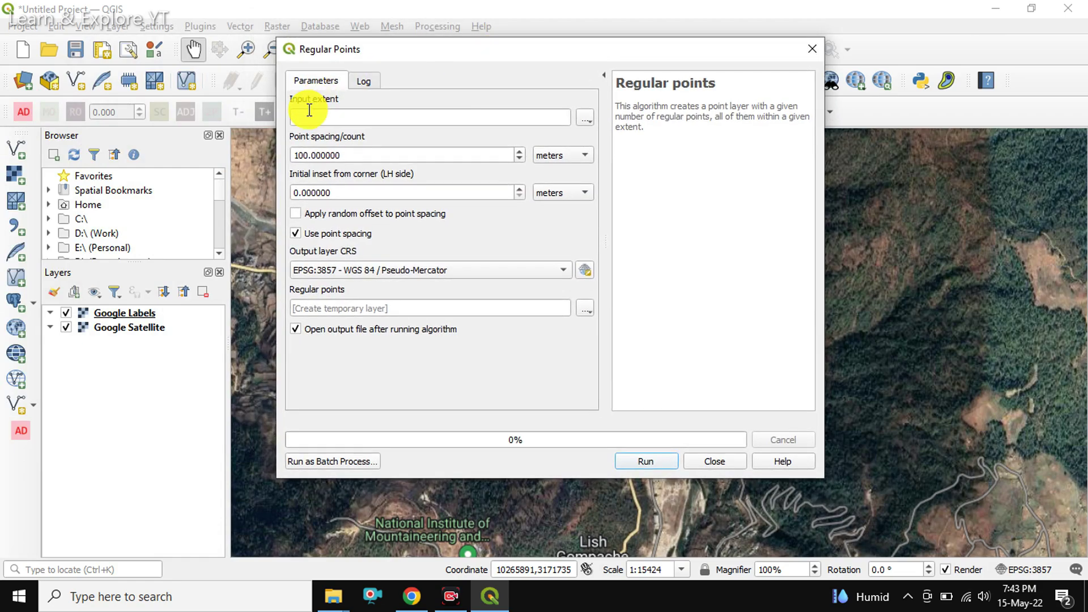
- Set the input extent by drawing a rectangle over the valley on the canvas
click(582, 116)
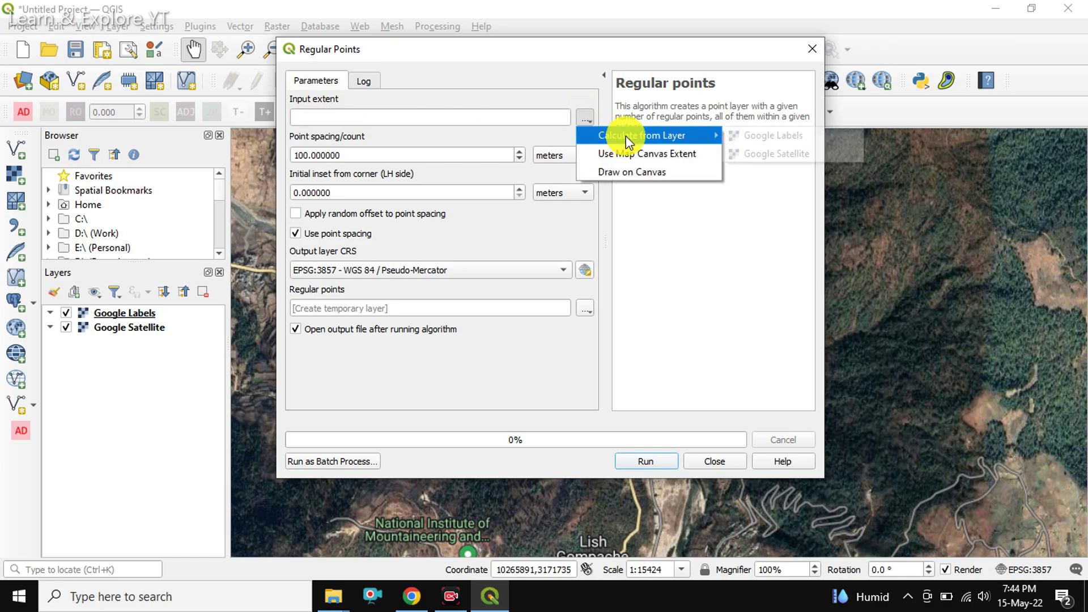
click(658, 169)
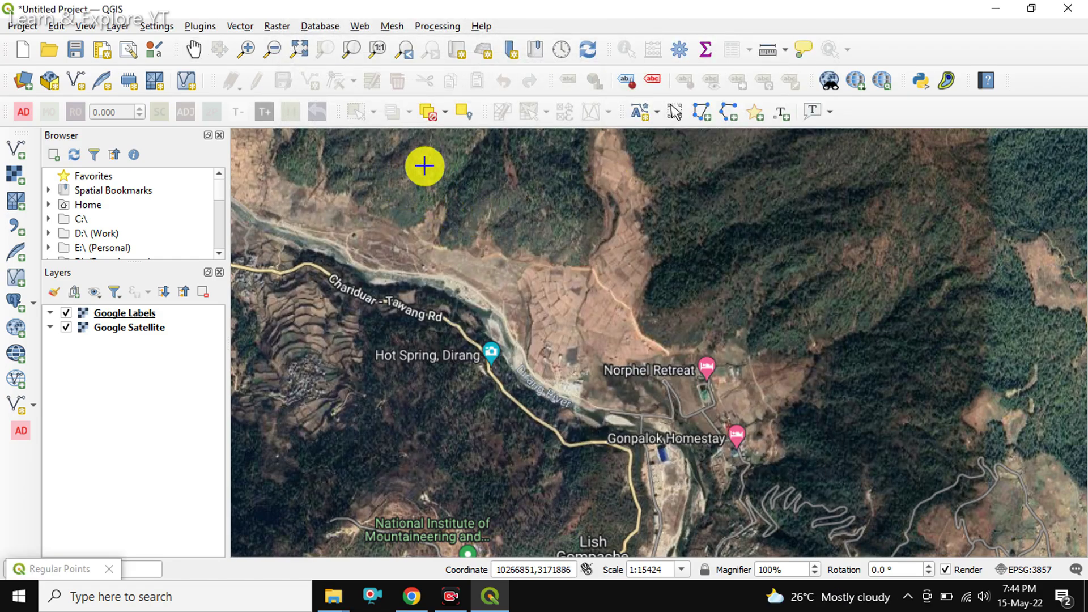
click(450, 207)
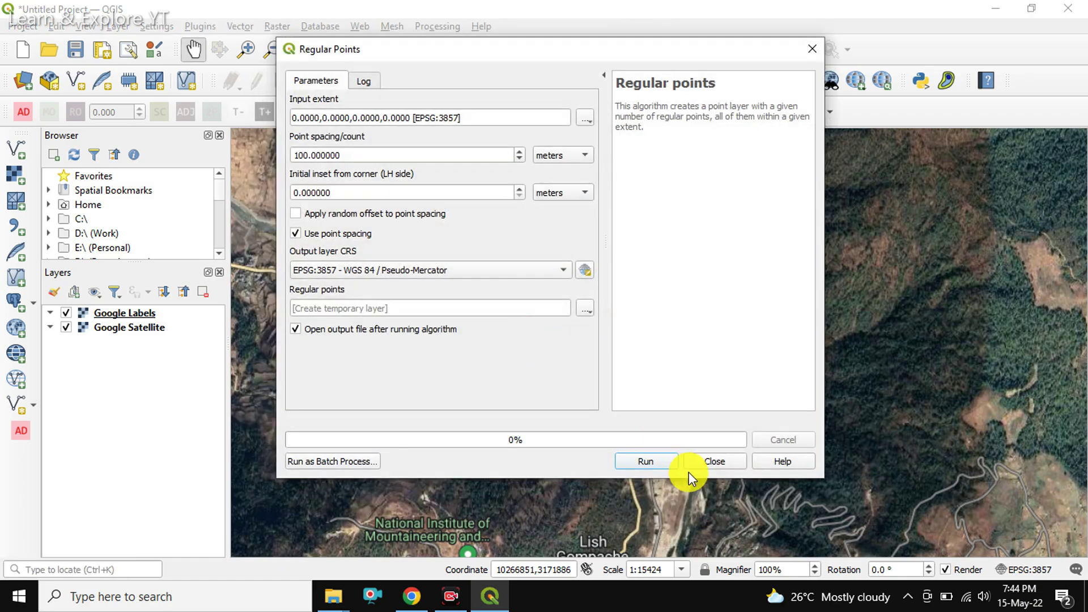
click(583, 122)
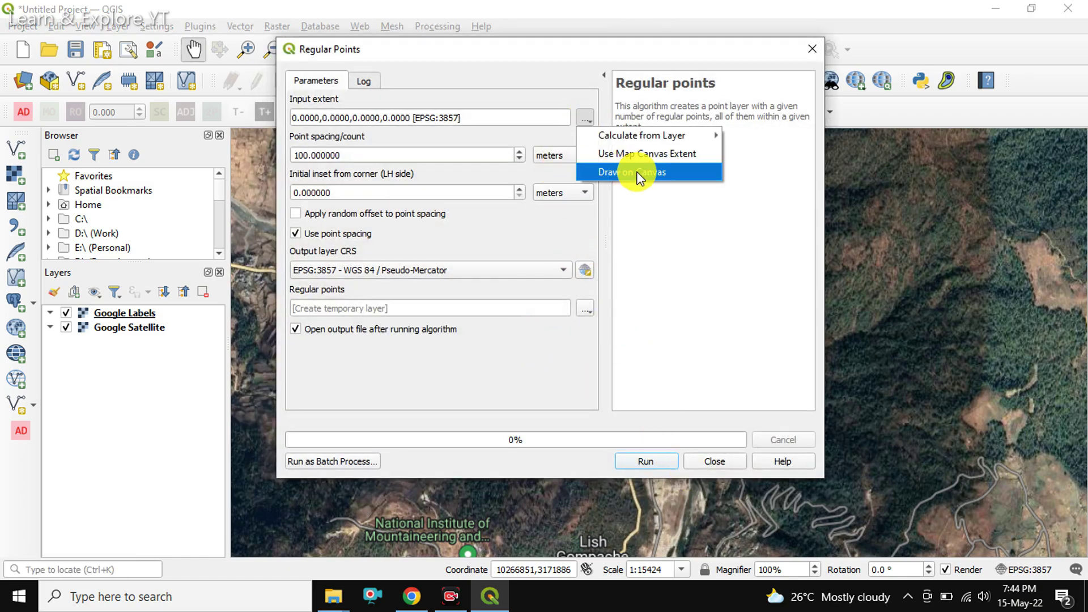
click(649, 170)
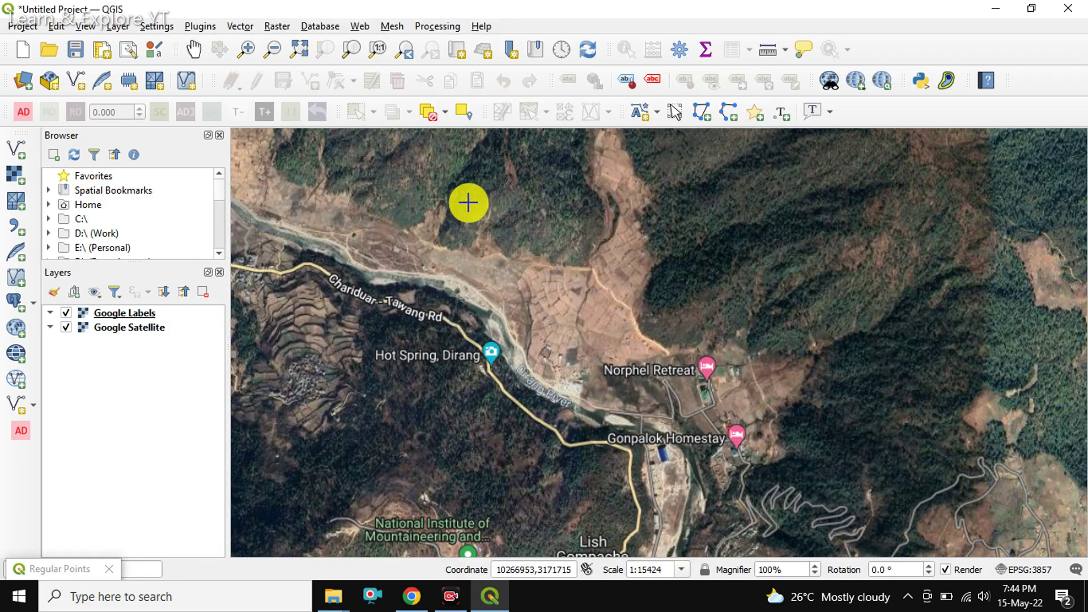
mouse_move(426, 201)
mouse_down()
mouse_move(673, 363)
mouse_move(770, 481)
mouse_up()
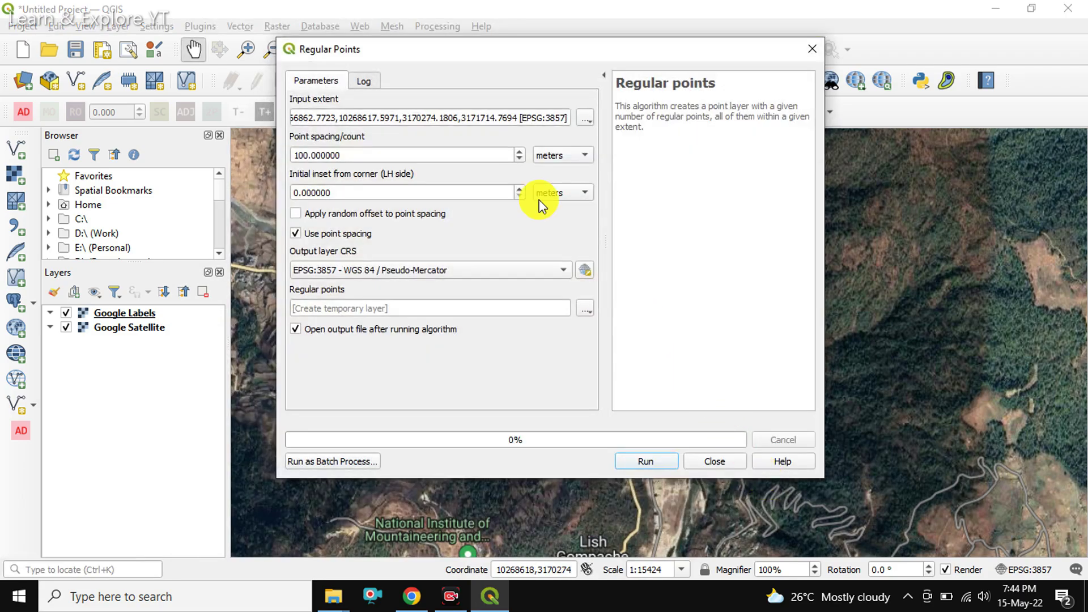
mouse_move(484, 57)
mouse_down()
mouse_move(536, 49)
mouse_move(488, 77)
mouse_up()
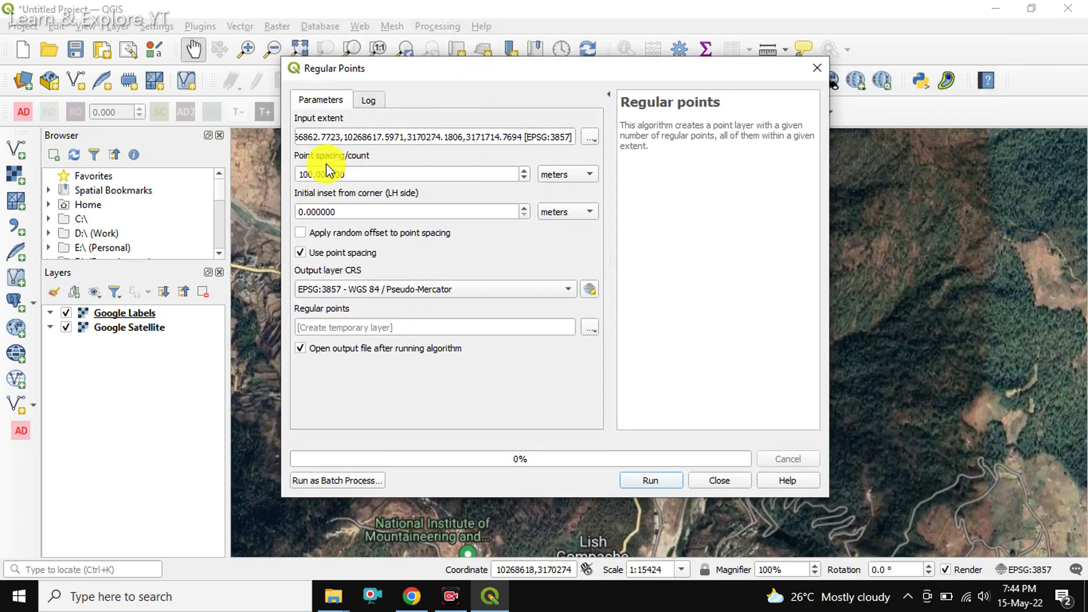
- Enter 50 as the point spacing, keeping the units in meters
drag(357, 169, 288, 175)
click(343, 175)
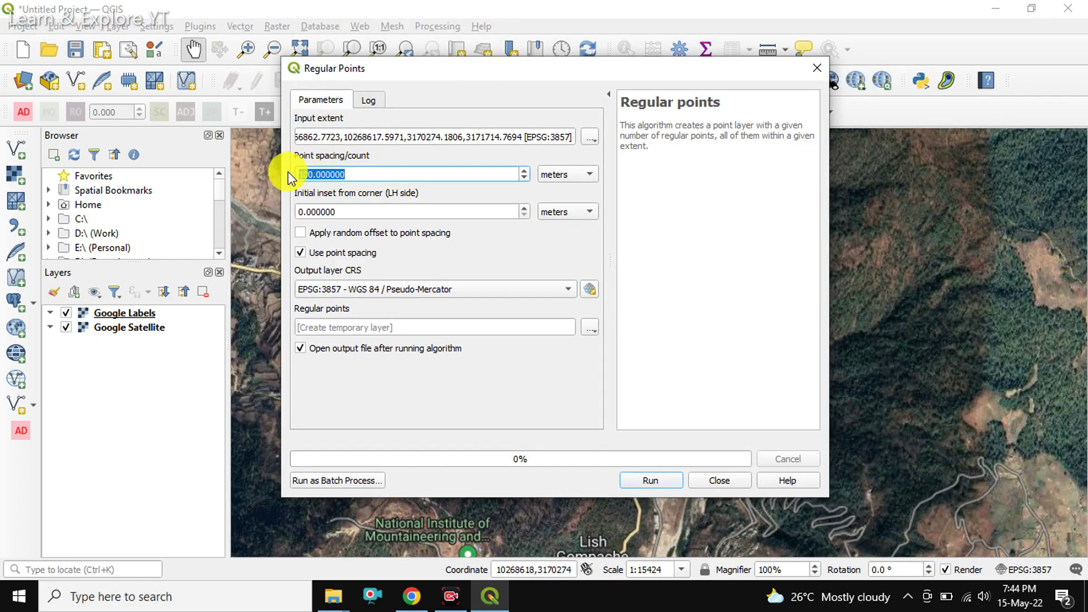
text(50)
click(571, 174)
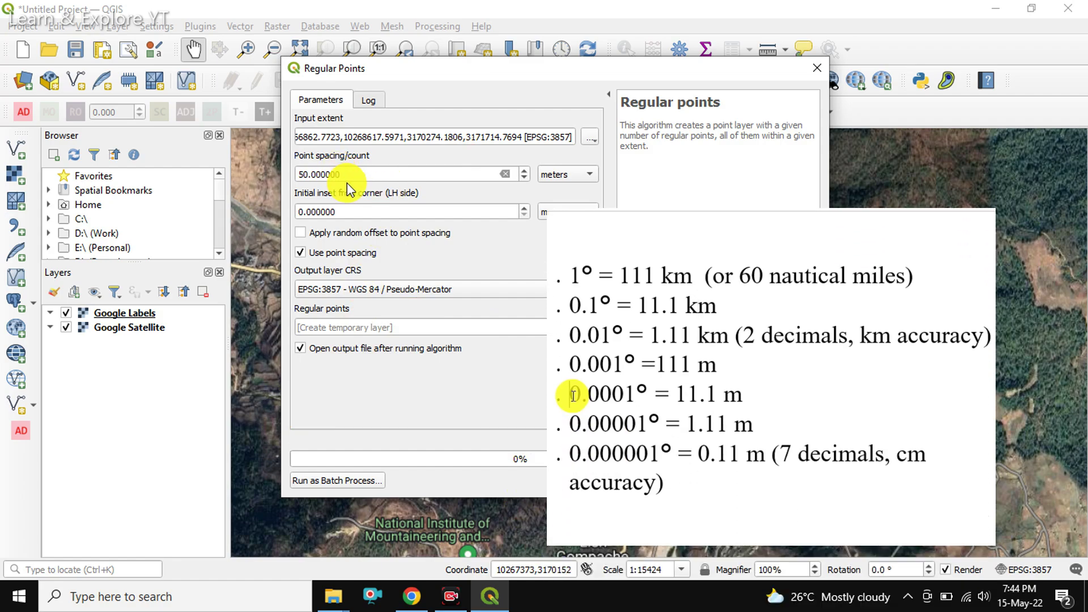
drag(344, 174, 293, 174)
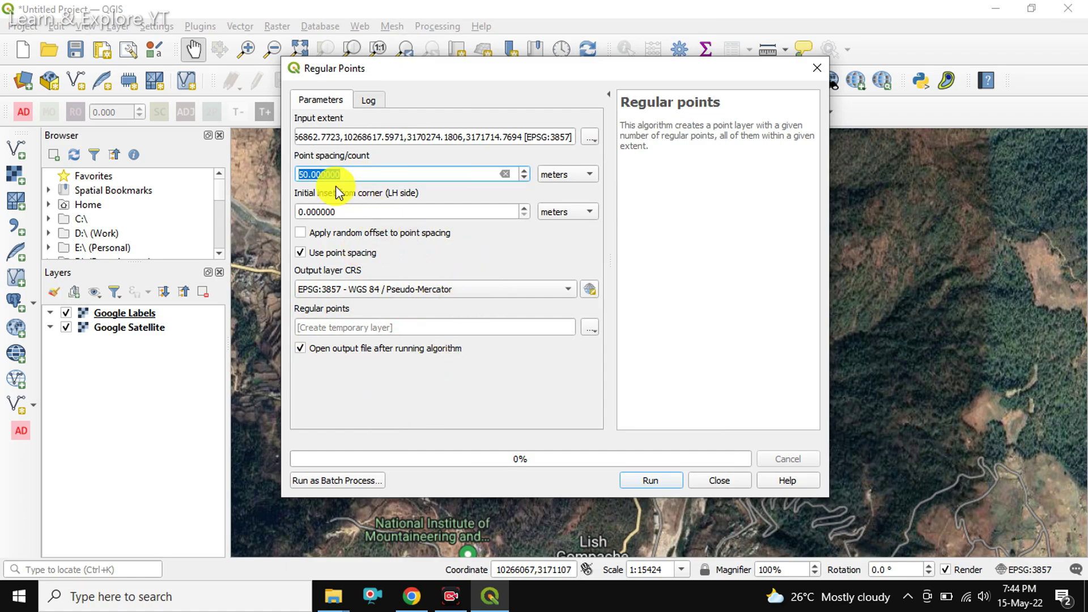
click(354, 174)
- Run Regular Points to generate the 50 m grid and close the dialog
click(664, 478)
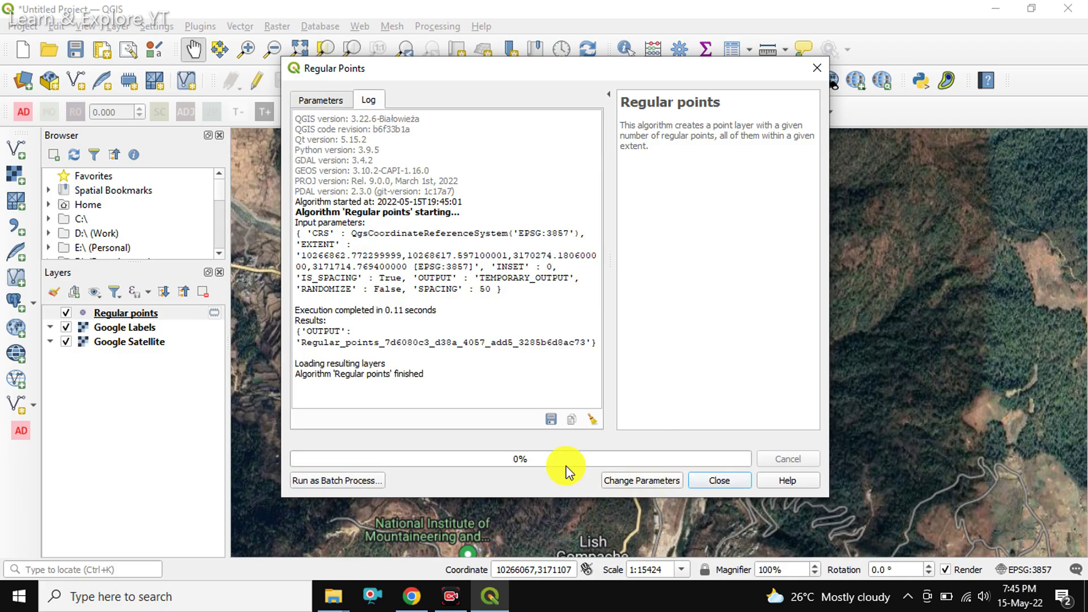
click(730, 480)
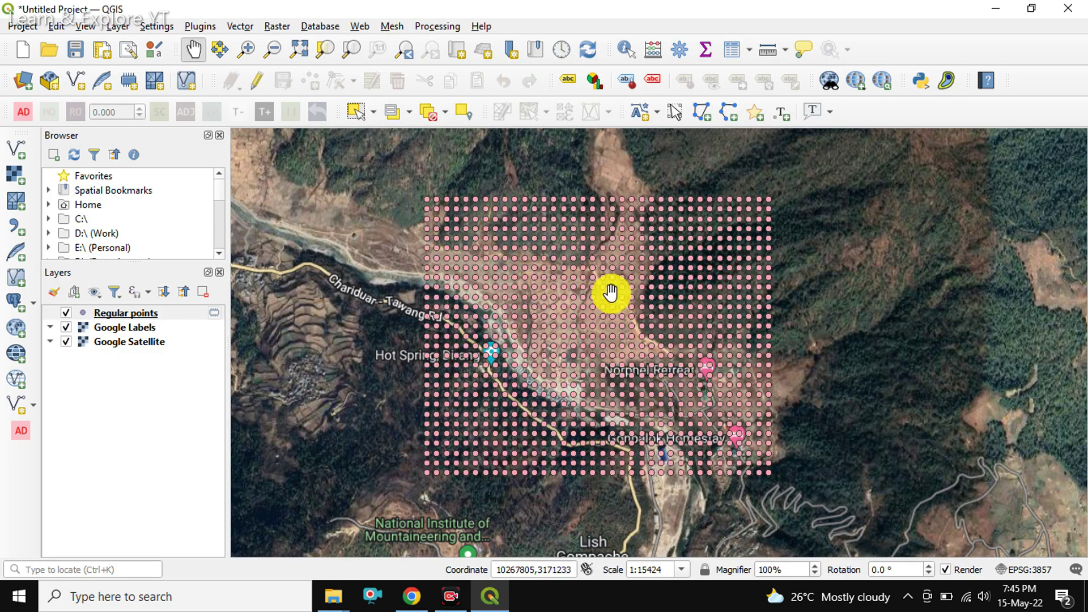
scroll(544, 432, up, 1)
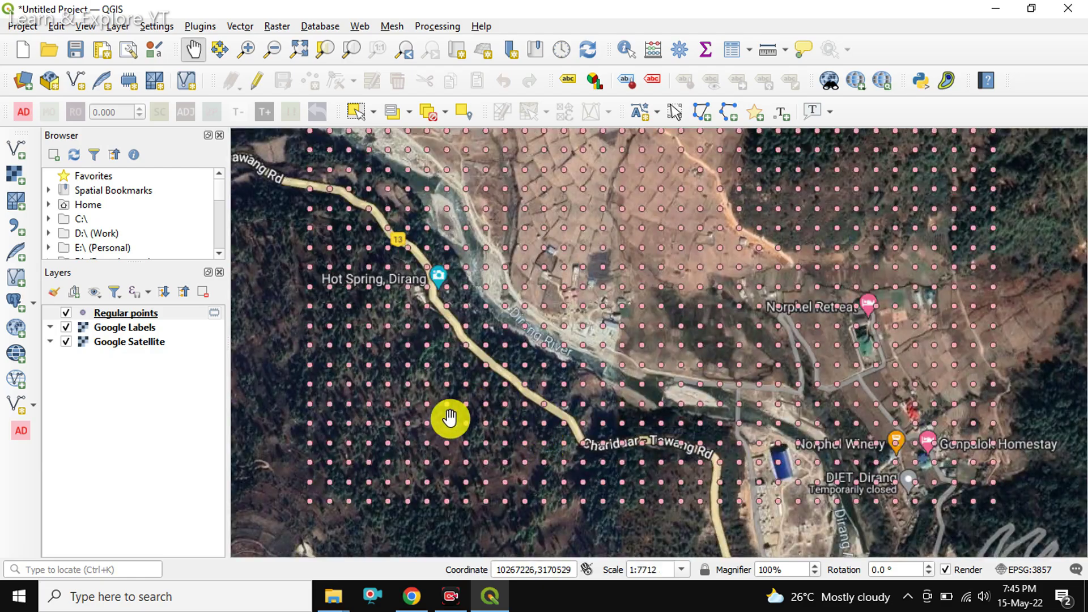
scroll(437, 425, down, 1)
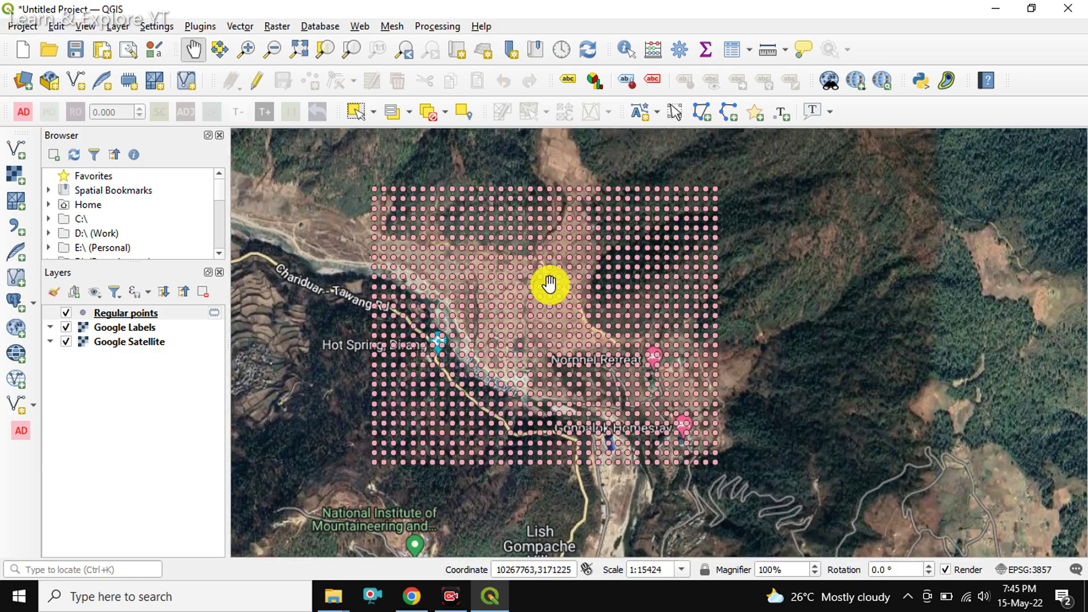
scroll(425, 198, up, 1)
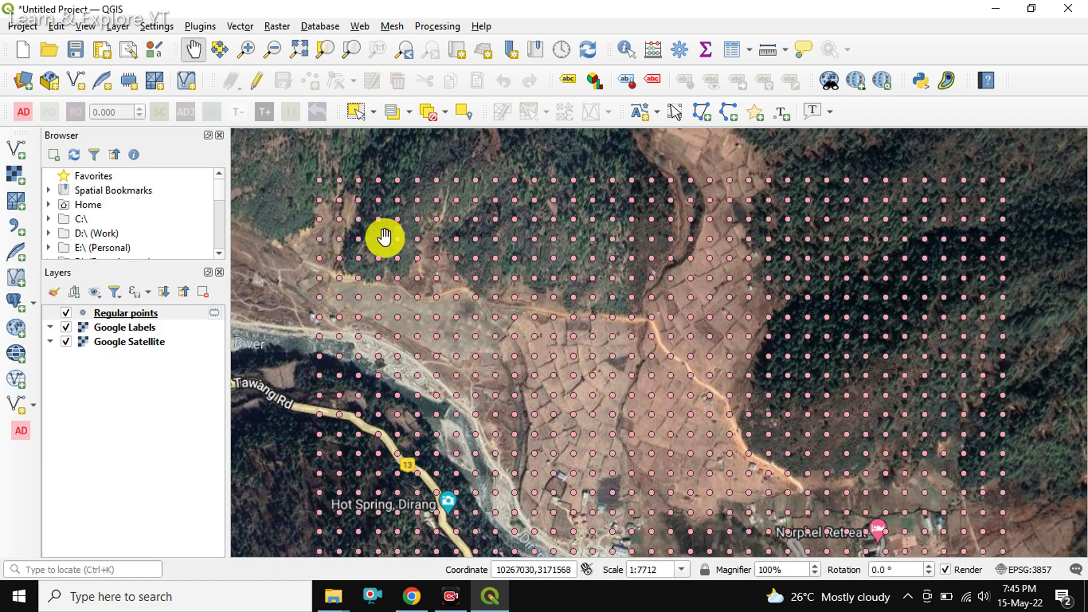
scroll(385, 237, down, 1)
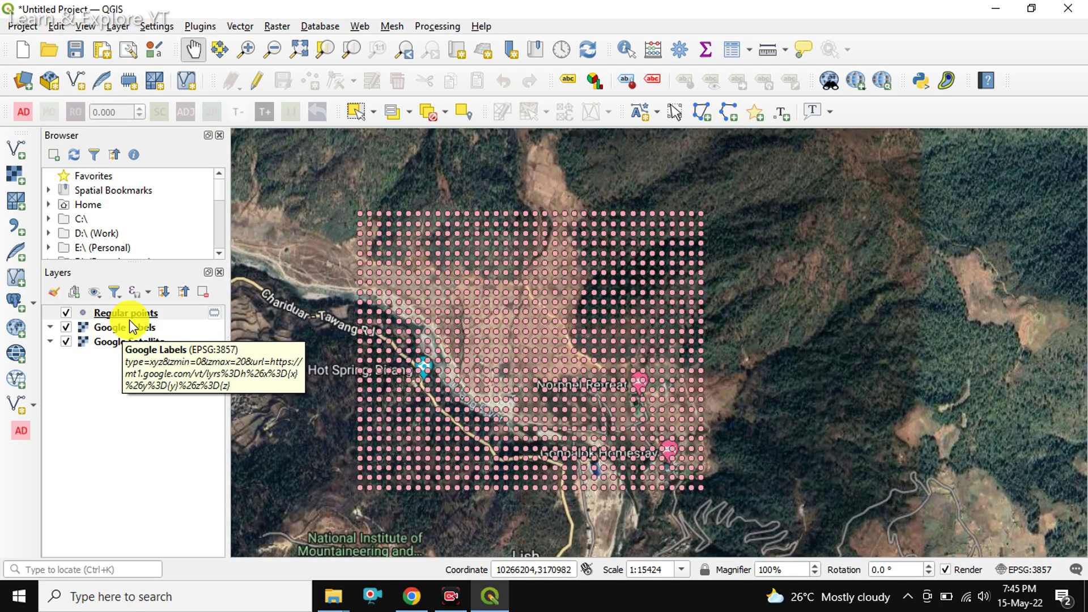
- Reopen Regular Points and draw a new extent over the valley
click(240, 27)
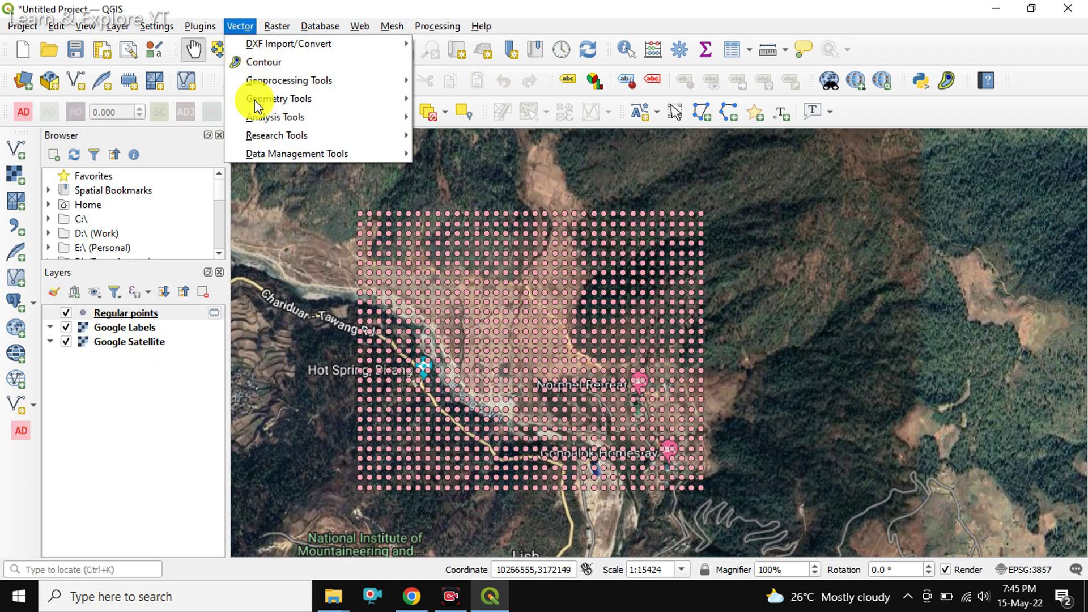
mouse_move(277, 136)
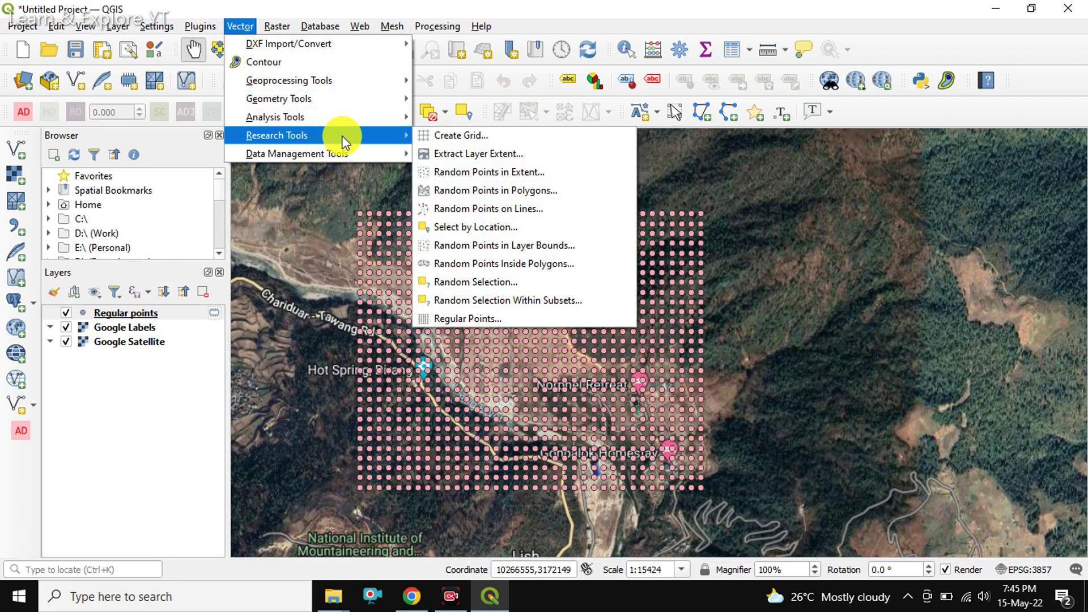
click(497, 317)
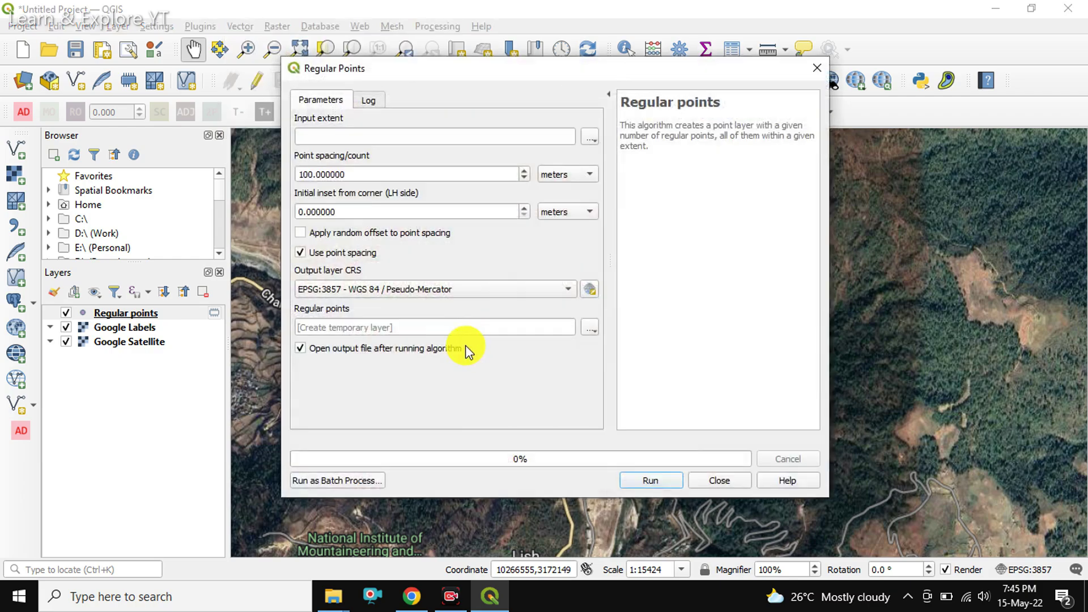
click(593, 138)
click(672, 193)
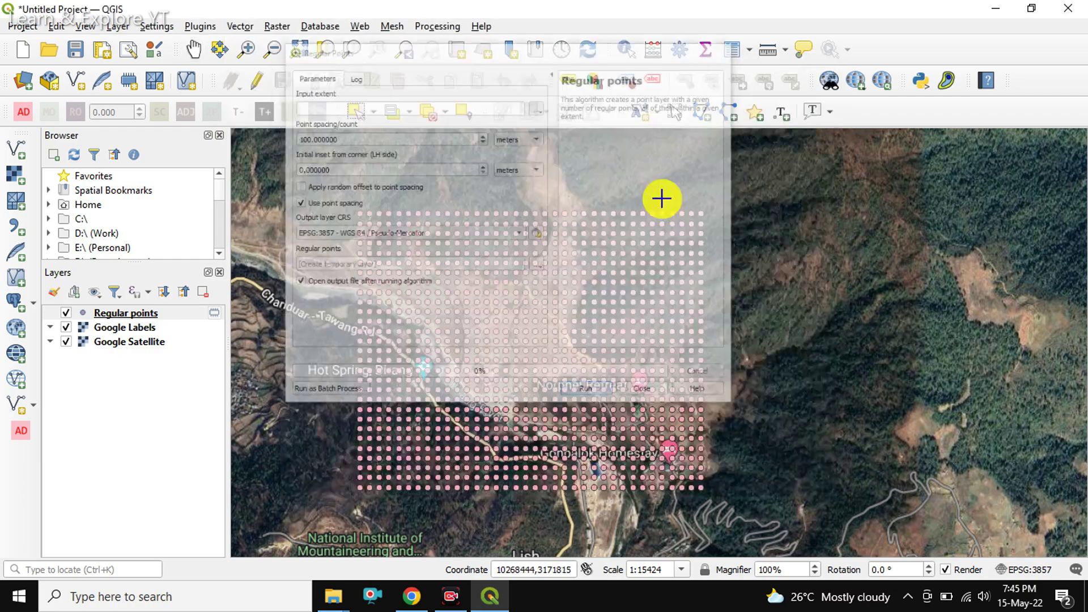
mouse_move(341, 161)
mouse_down()
mouse_move(685, 440)
mouse_move(702, 486)
mouse_up()
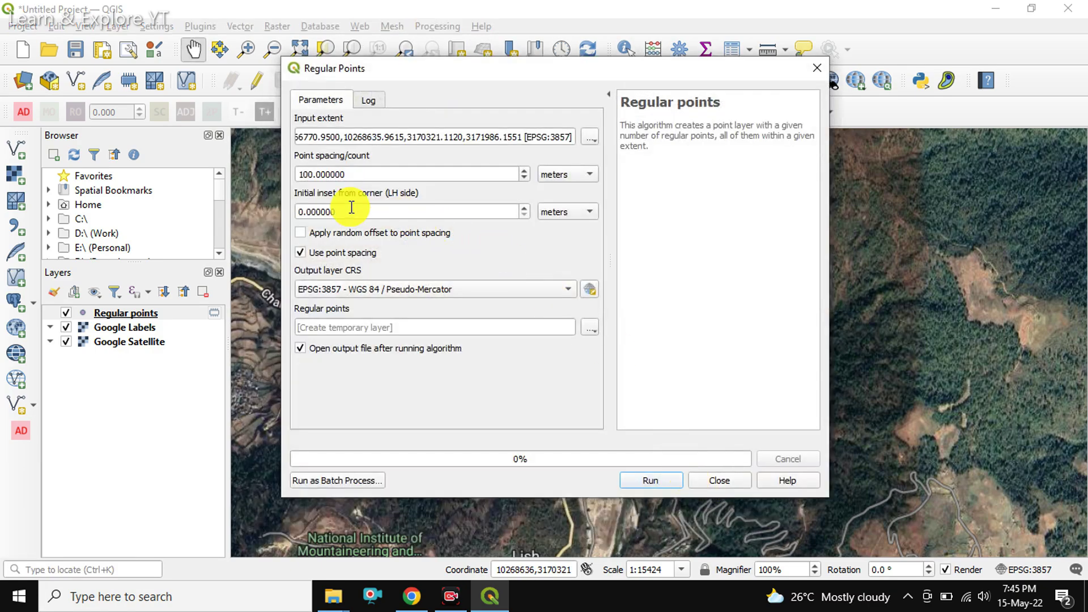
- Generate the 10 m point grid and select the newest Regular points layer
double_click(356, 176)
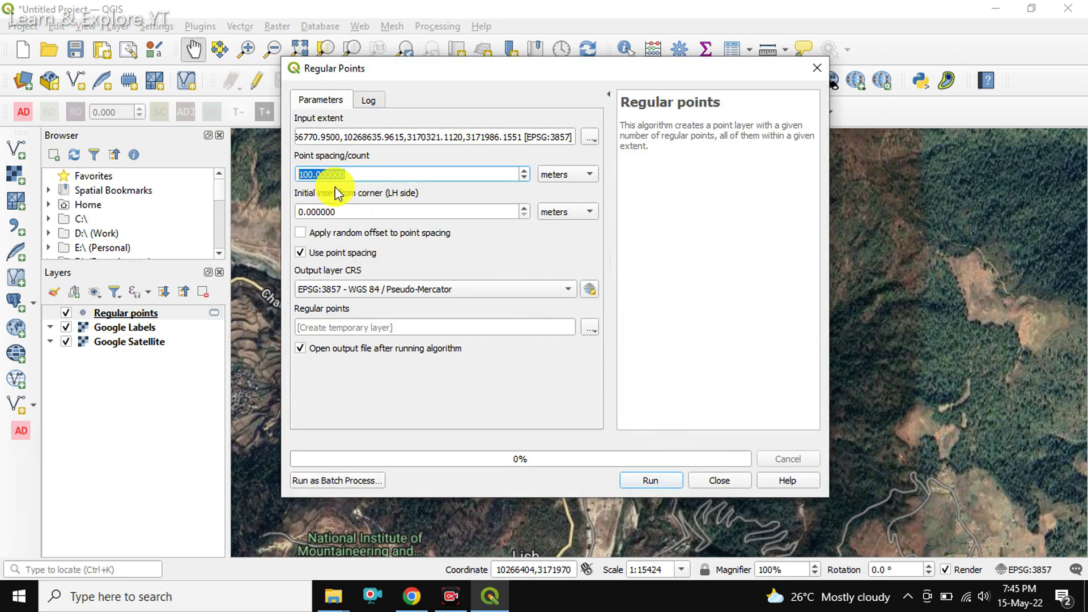
text(10)
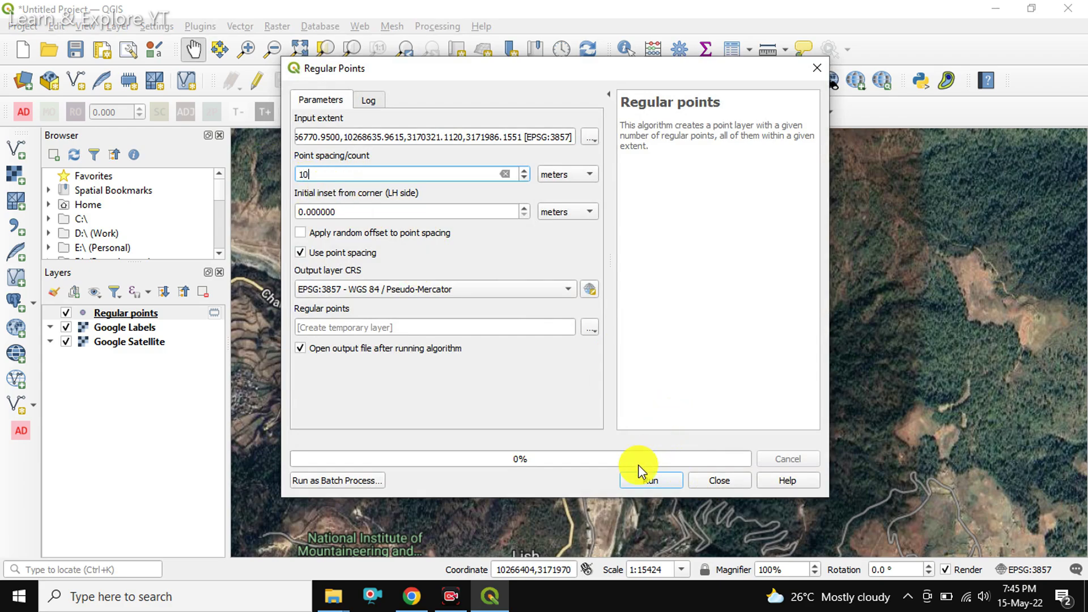
click(652, 481)
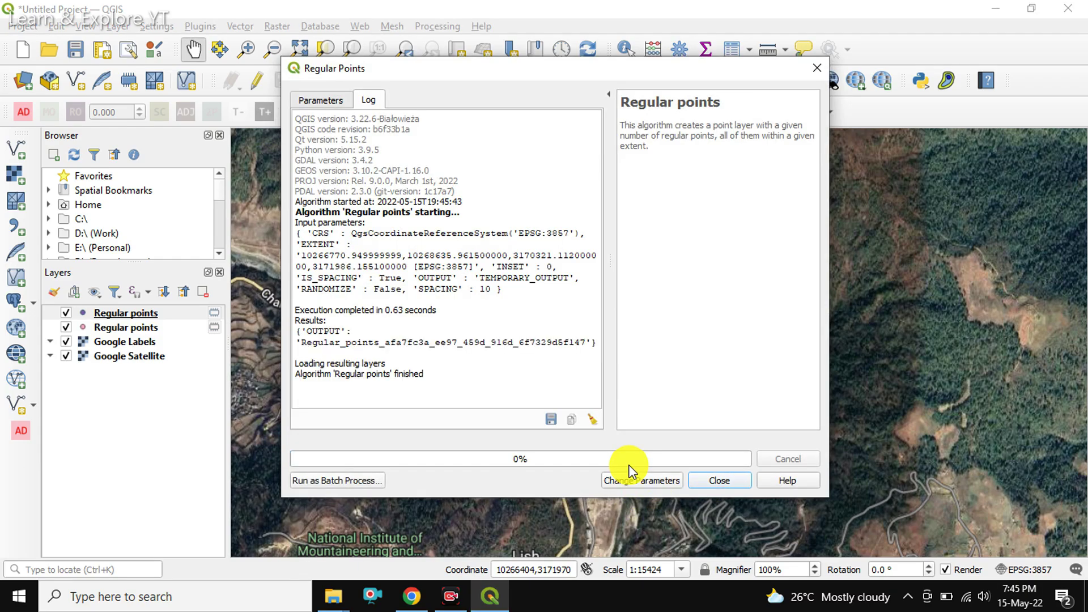
click(718, 482)
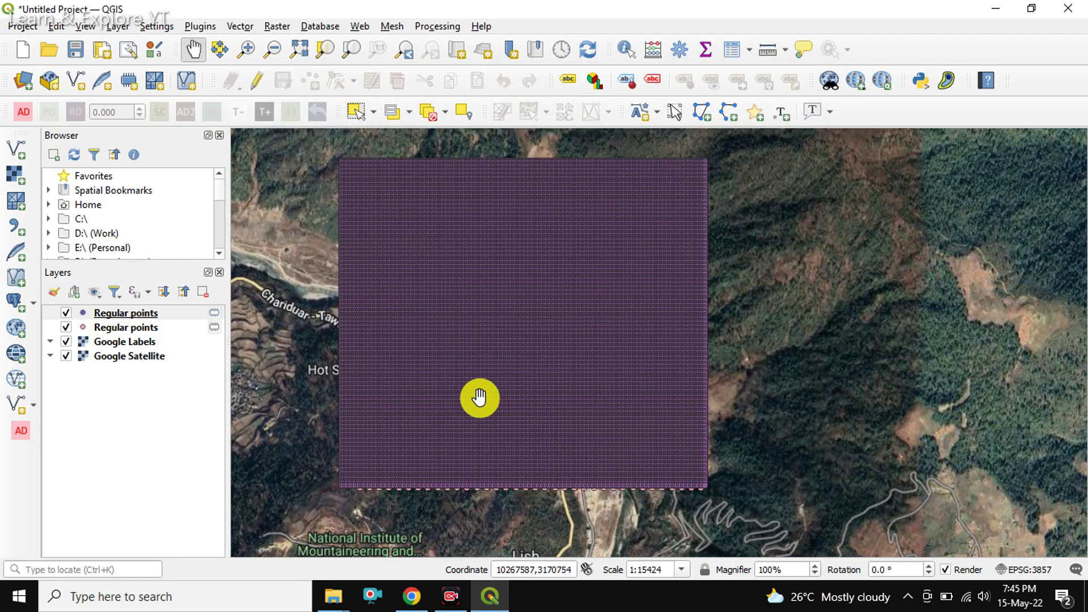
scroll(432, 386, up, 3)
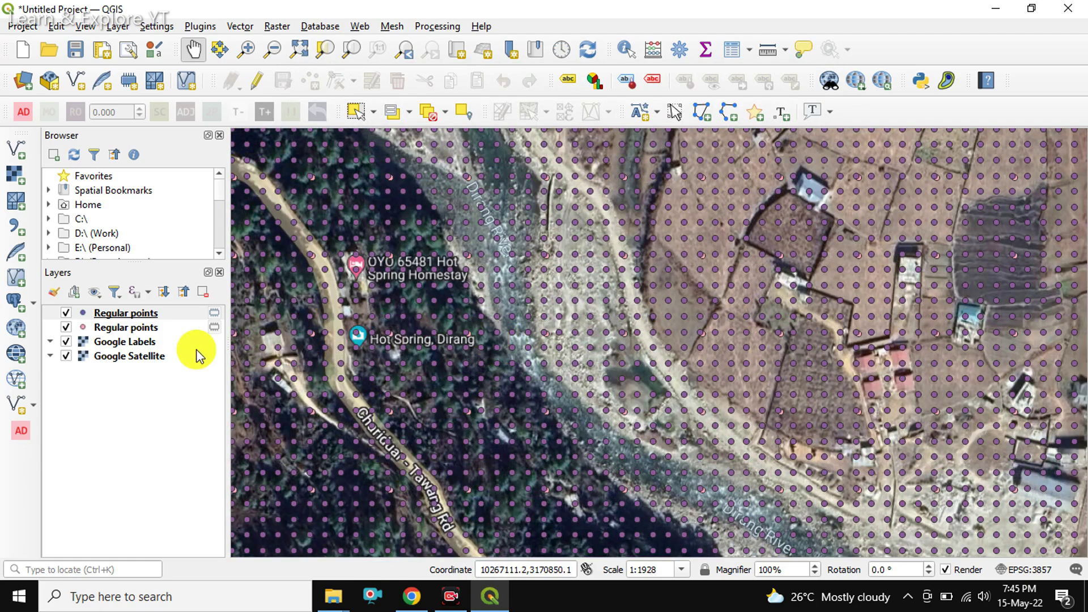
click(125, 317)
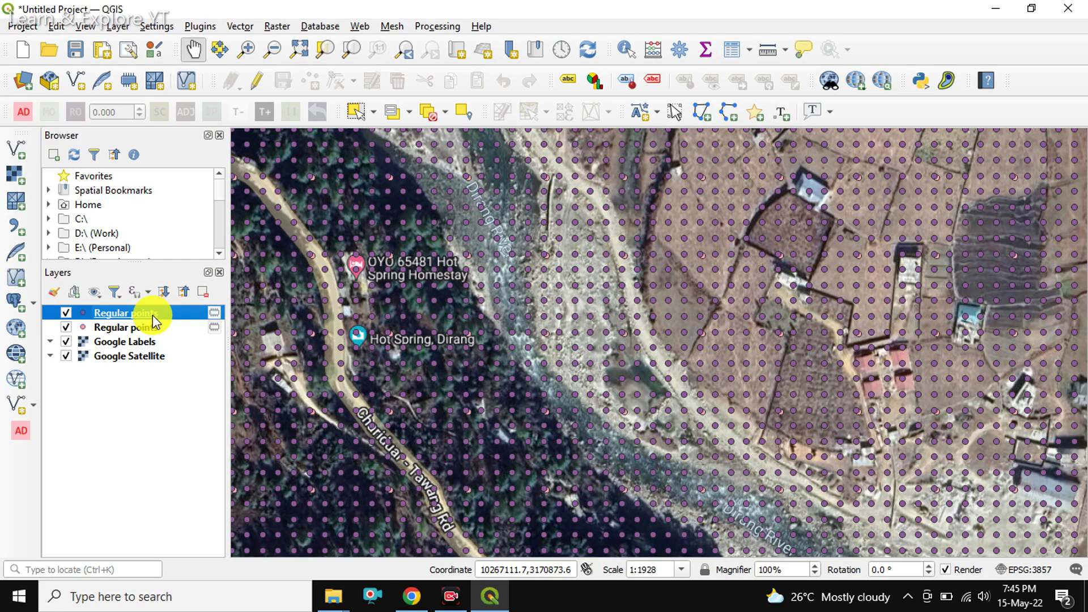
scroll(461, 355, down, 1)
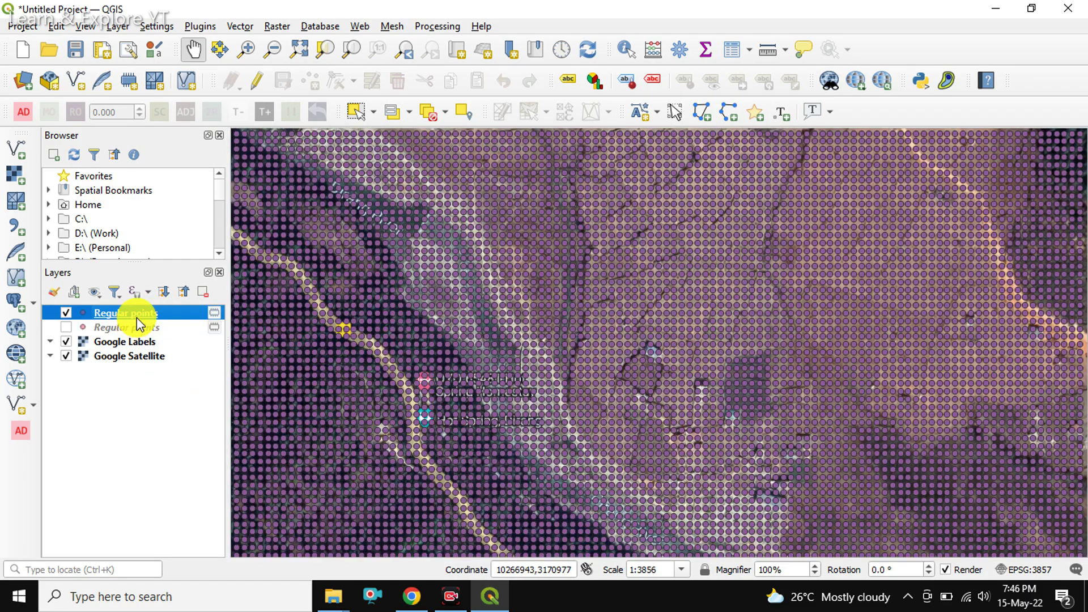
- Start saving the new points layer to a file in KML format
right_click(136, 323)
mouse_move(171, 329)
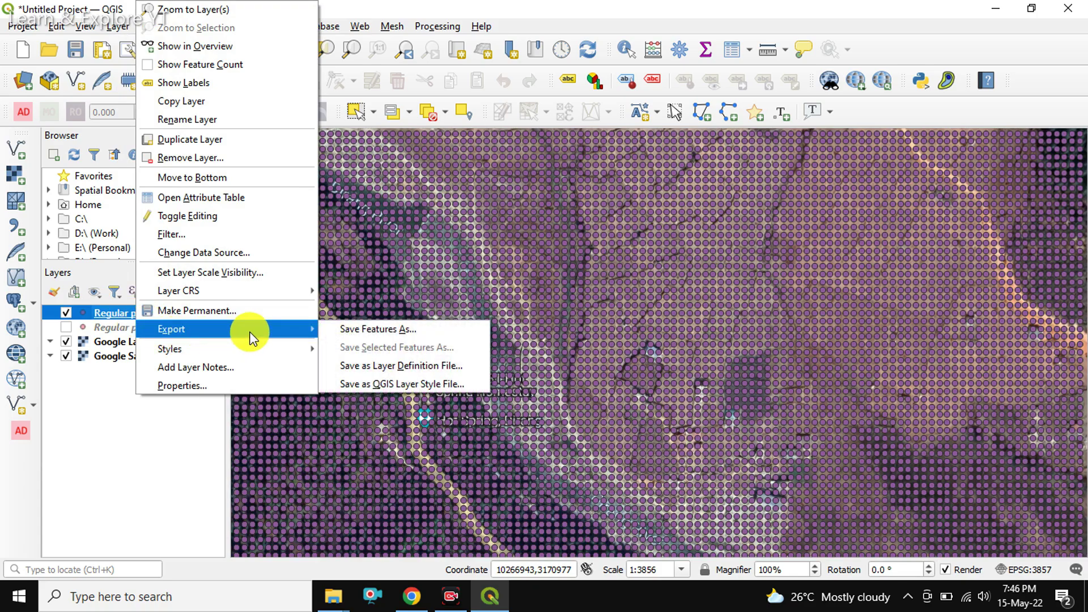
click(391, 337)
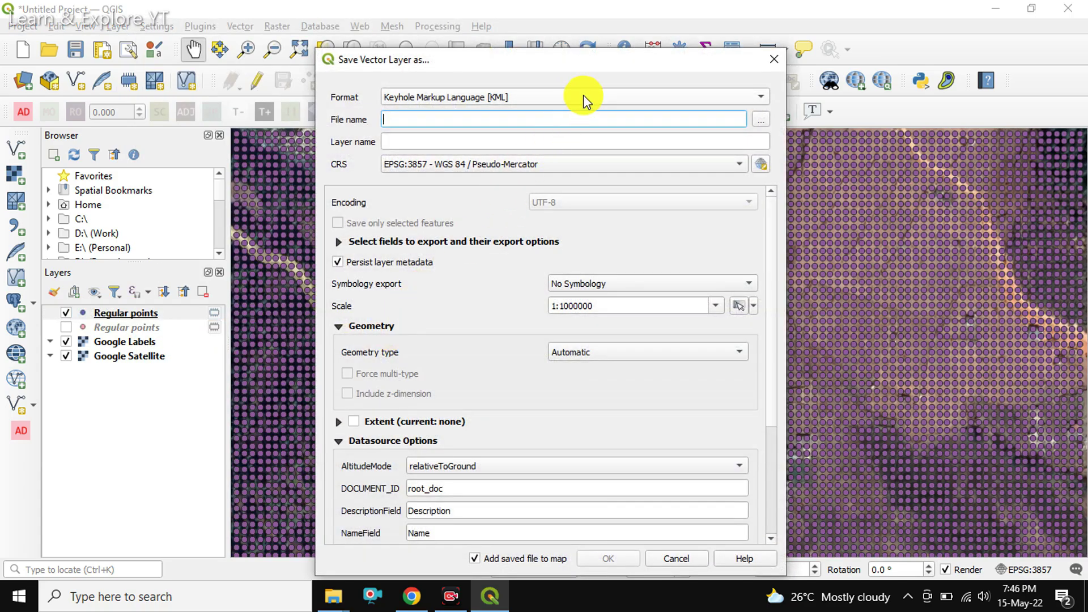
click(414, 95)
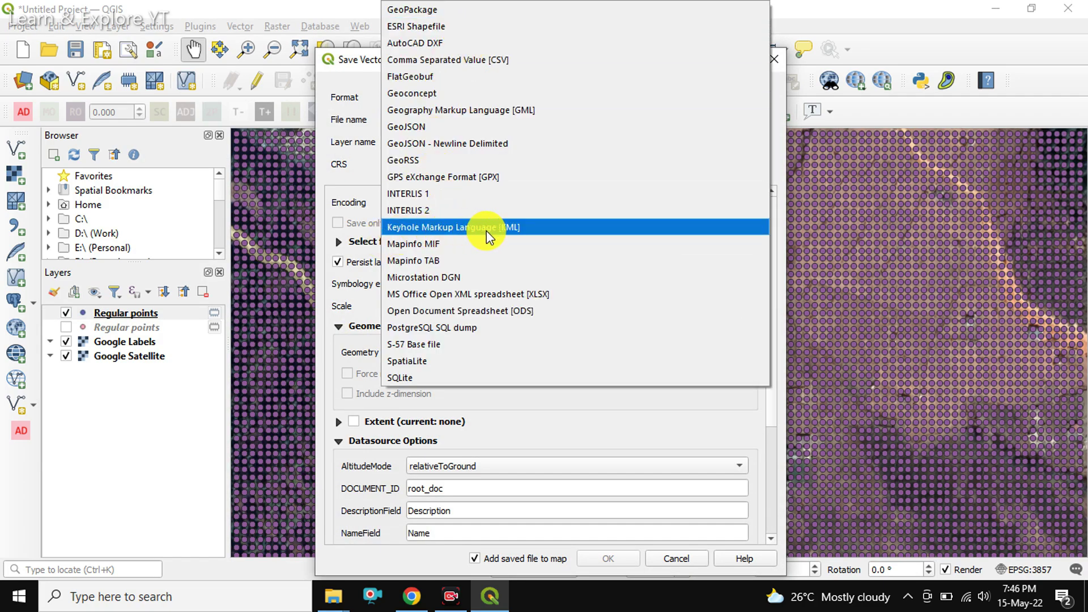
click(528, 230)
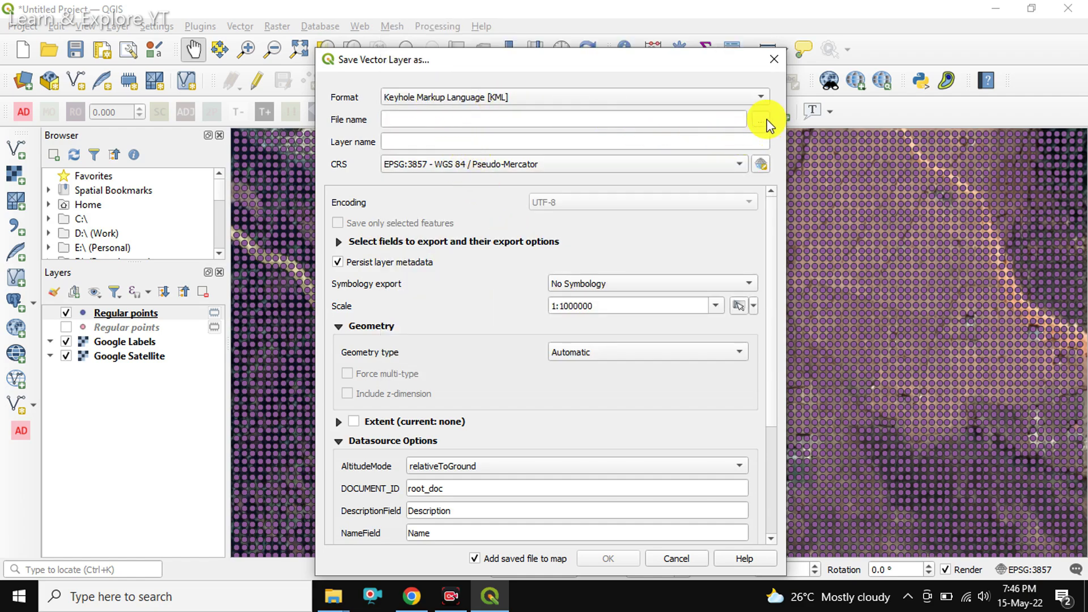
click(531, 120)
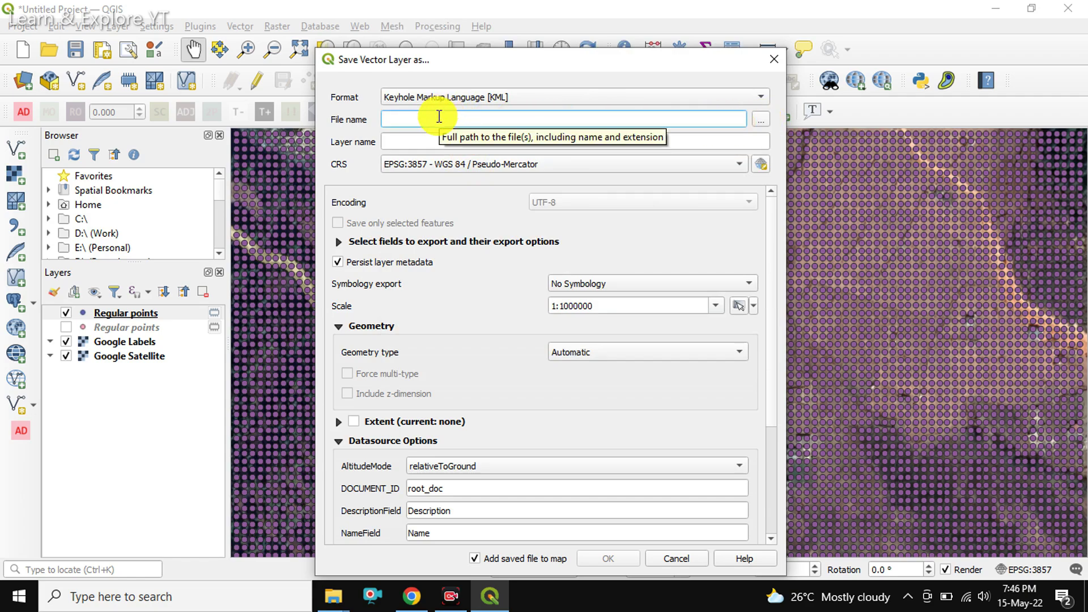
click(757, 119)
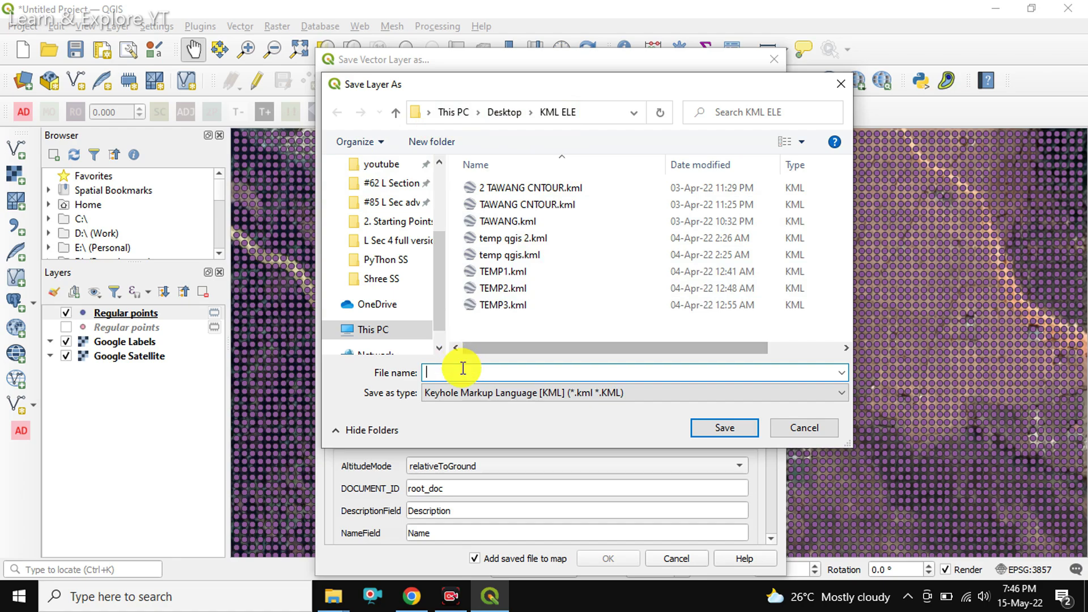
text(DATA KML)
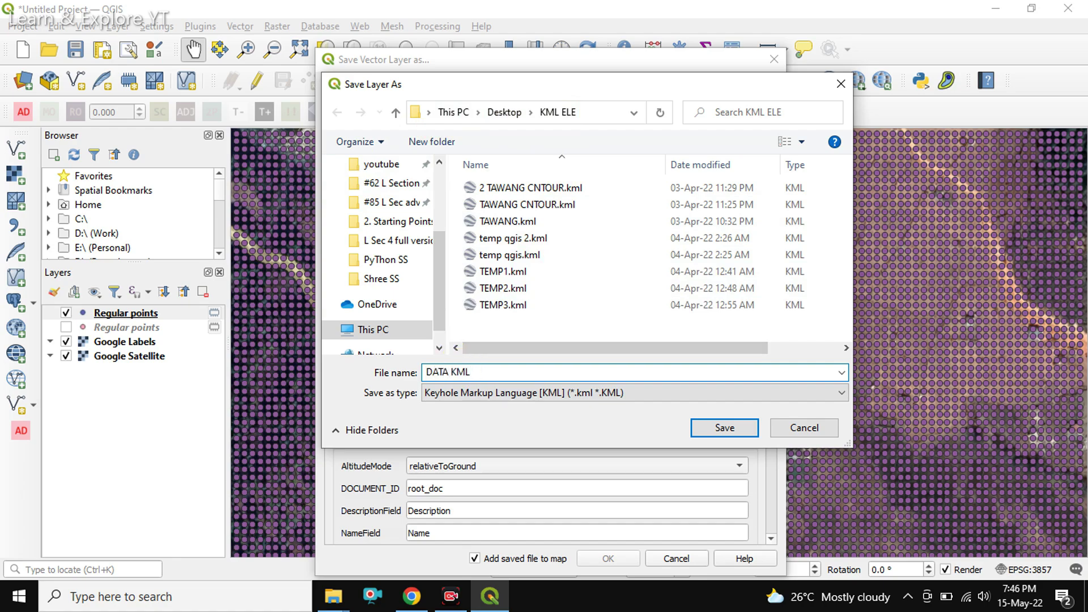
- Save as DATA KML.kml in KML ELE without adding it to the map, then open the folder
click(729, 422)
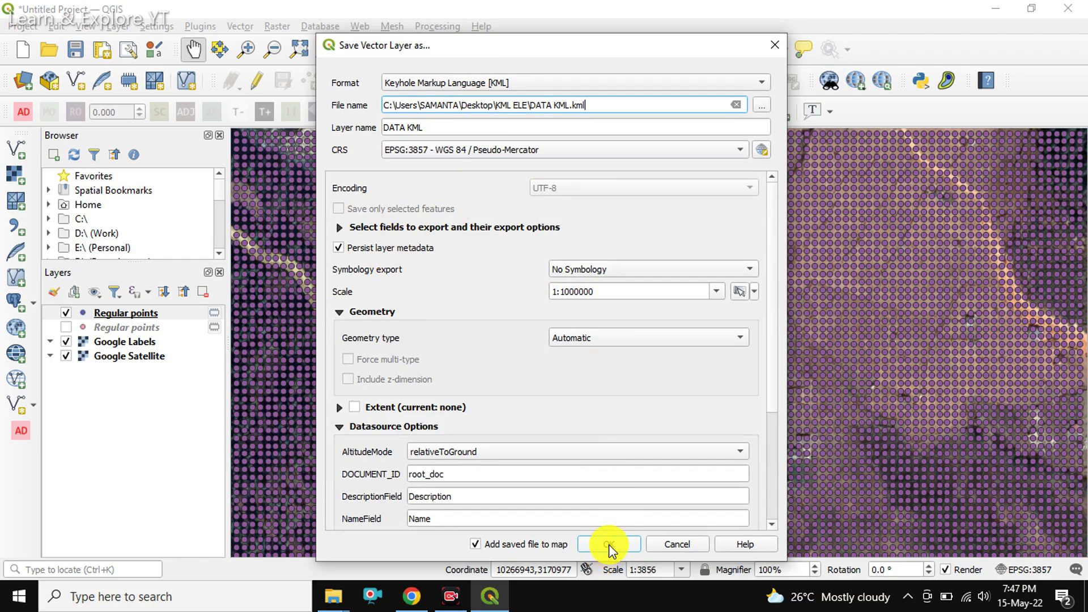
click(476, 546)
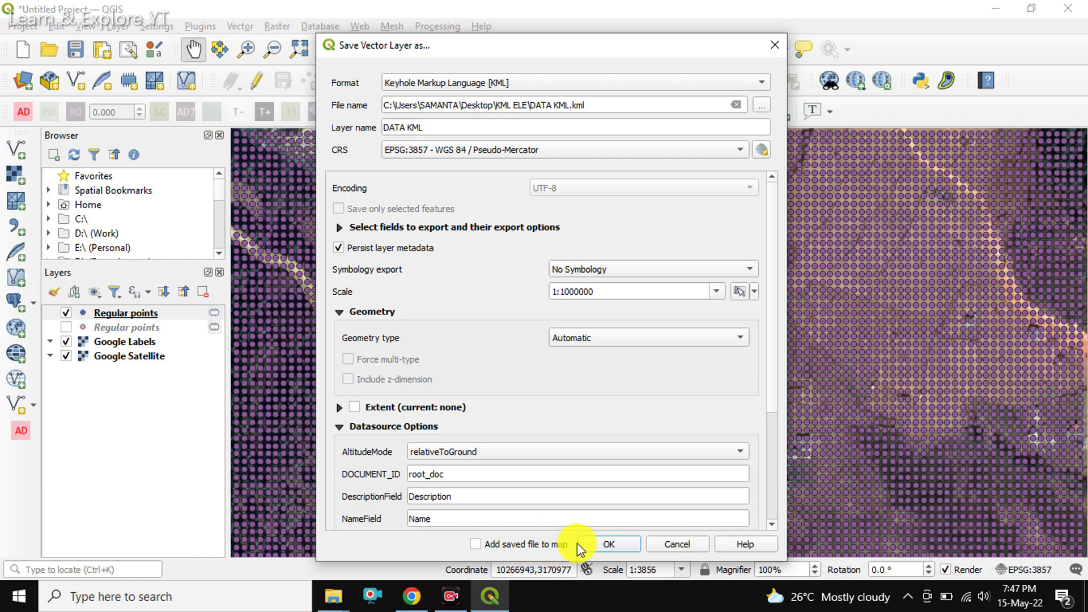
click(608, 544)
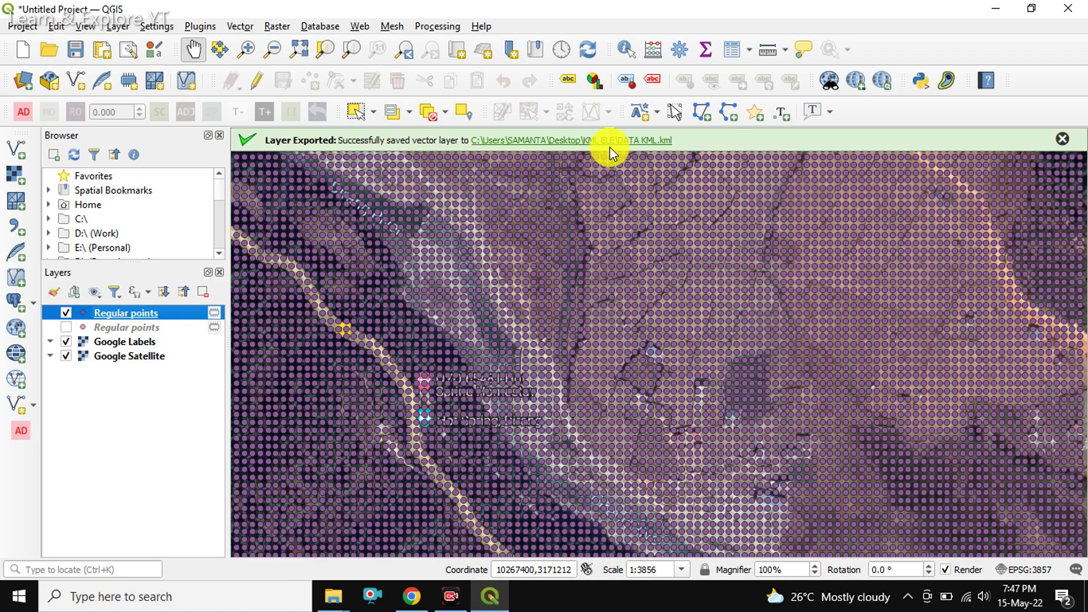
click(564, 140)
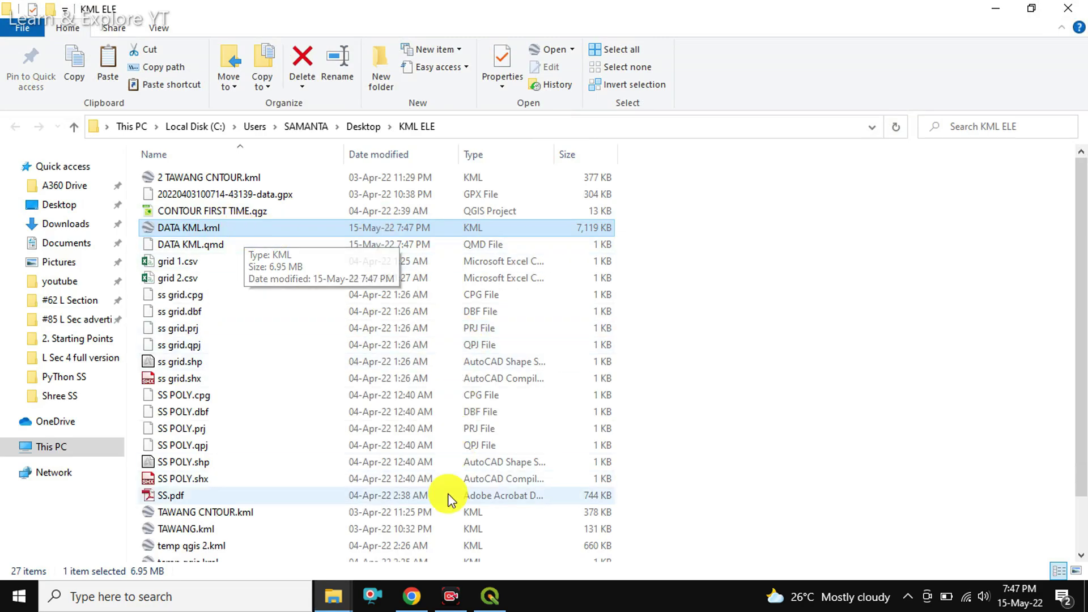
- Google 'GPS Visualizer Elevation' and open the 'Assign DEM elevation data' result
click(412, 599)
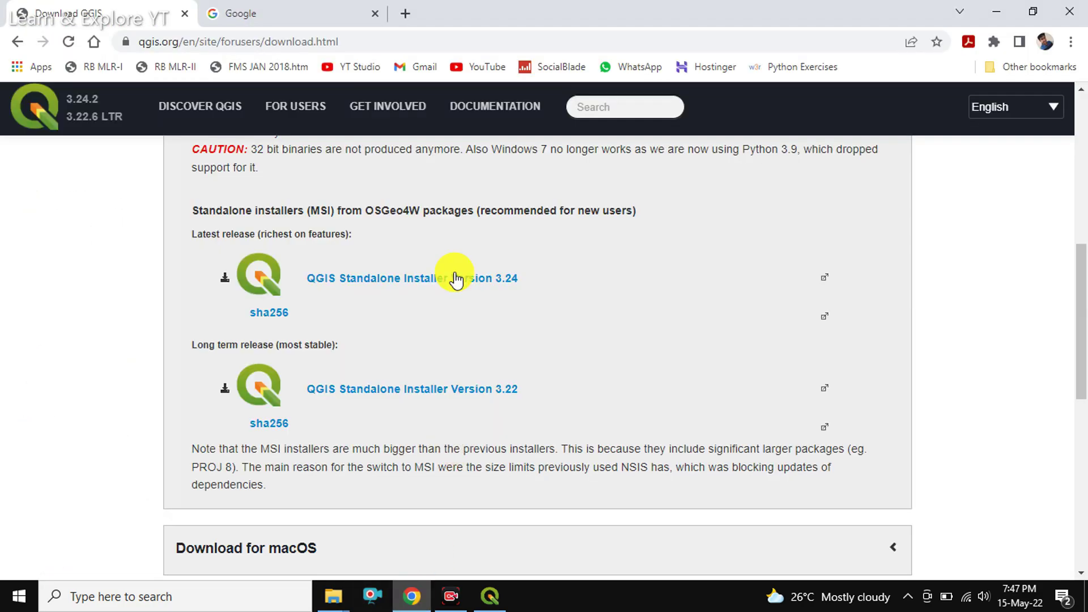
click(292, 10)
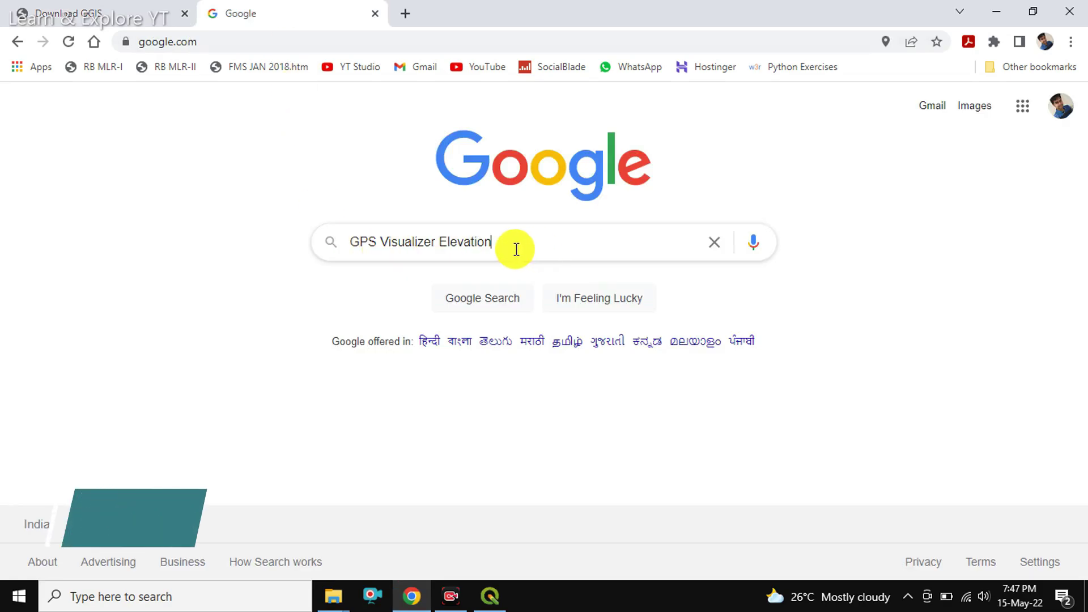
click(350, 246)
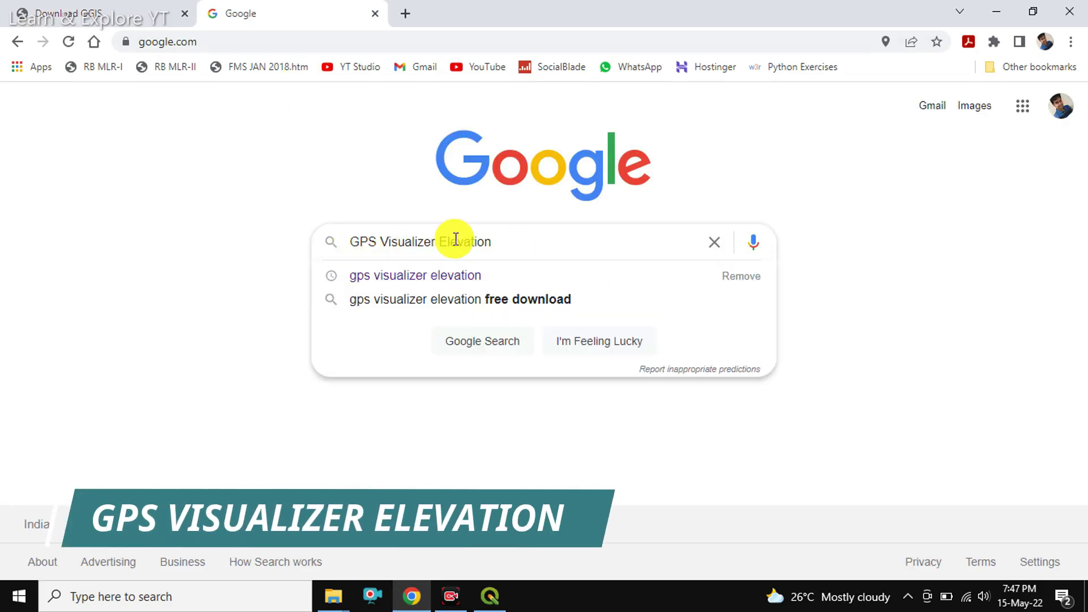
drag(500, 243, 272, 247)
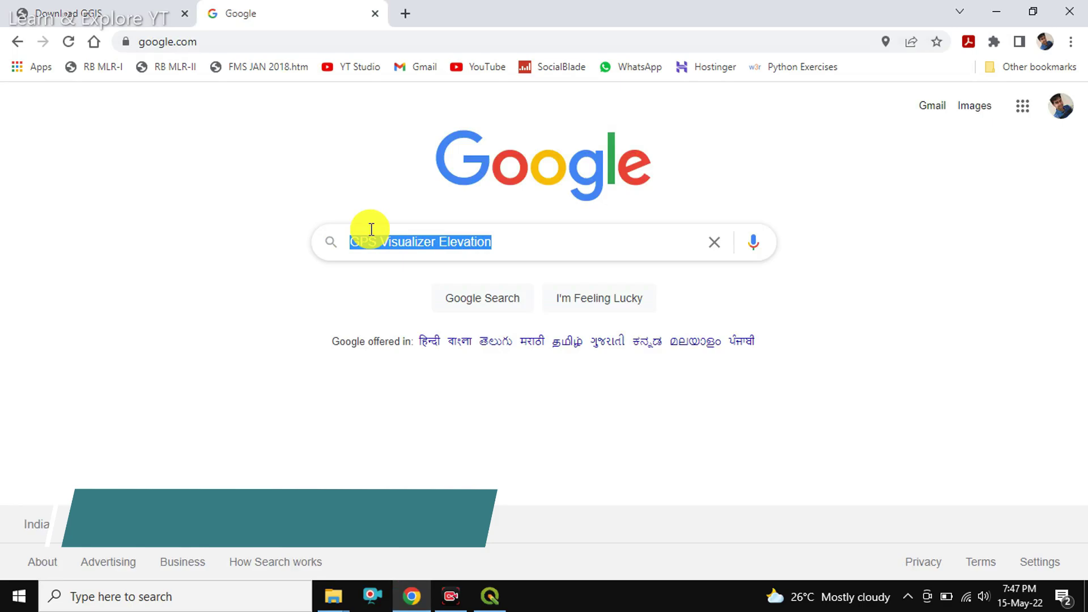
click(502, 258)
click(303, 226)
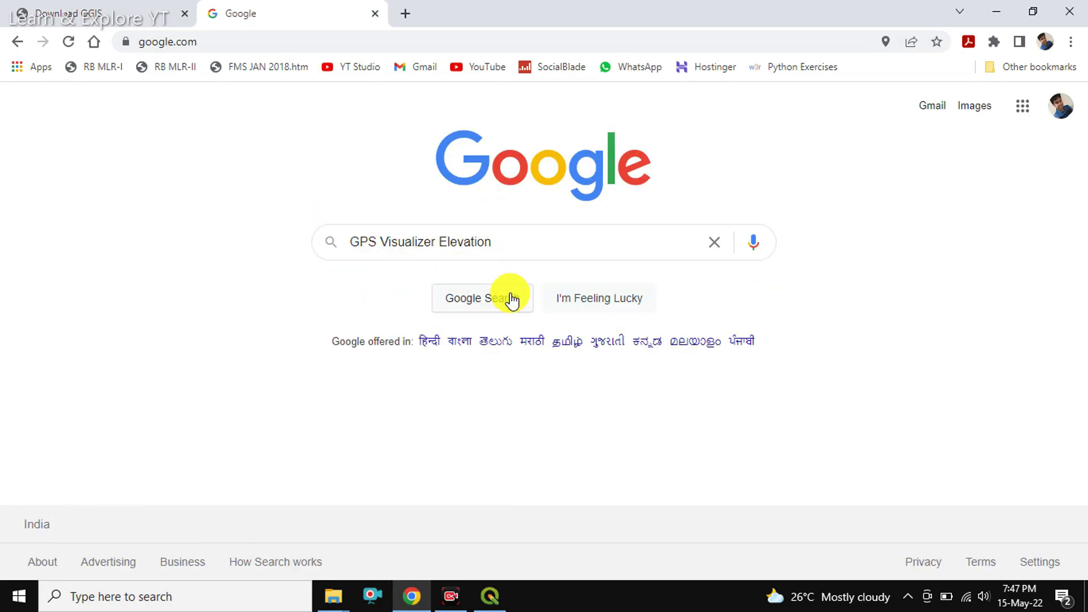
click(489, 302)
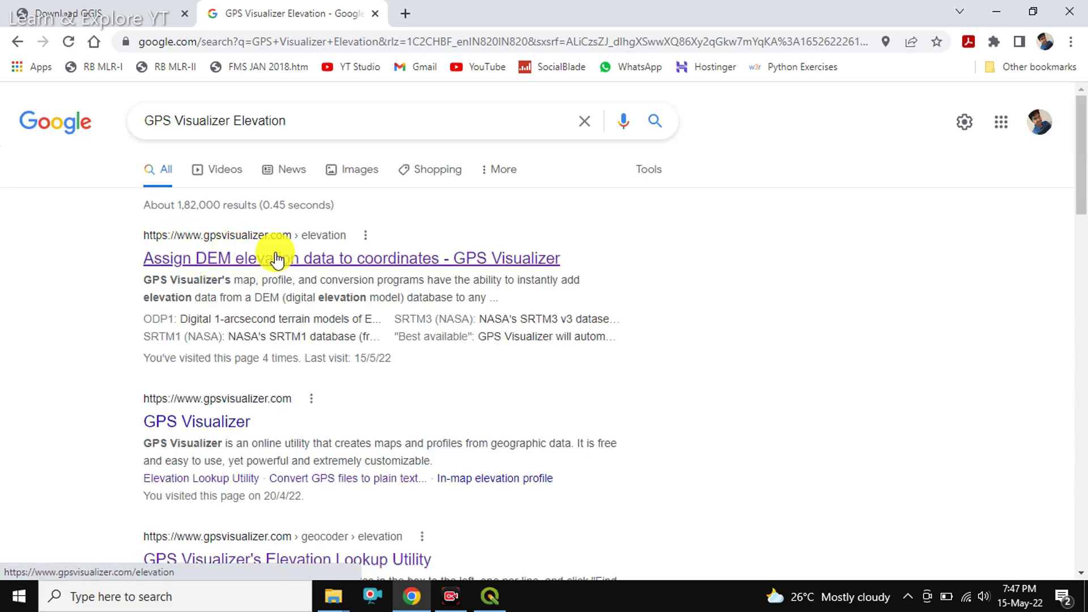
click(367, 269)
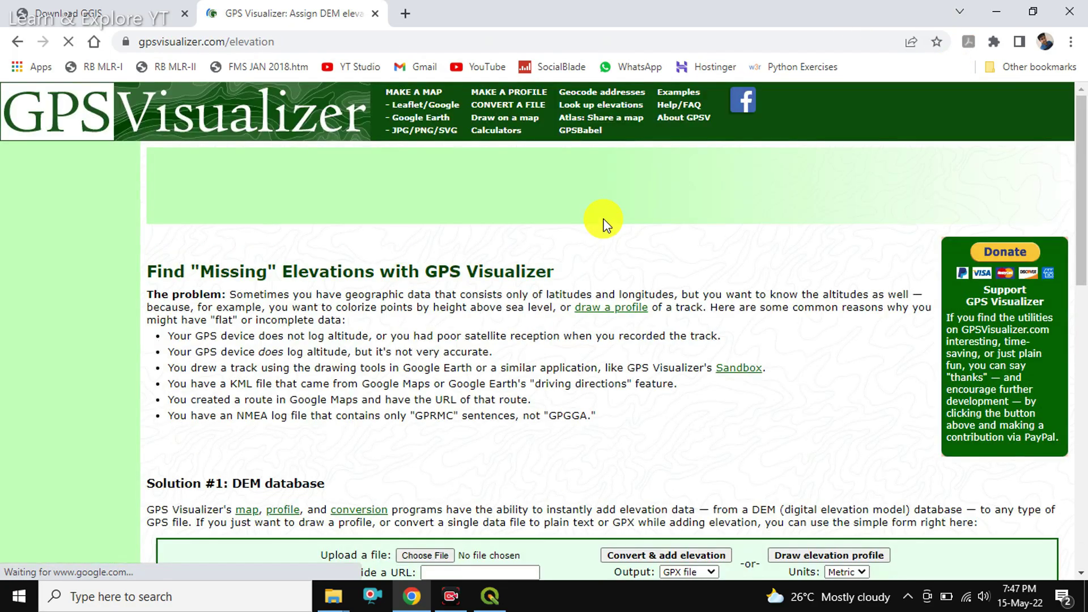
click(1009, 10)
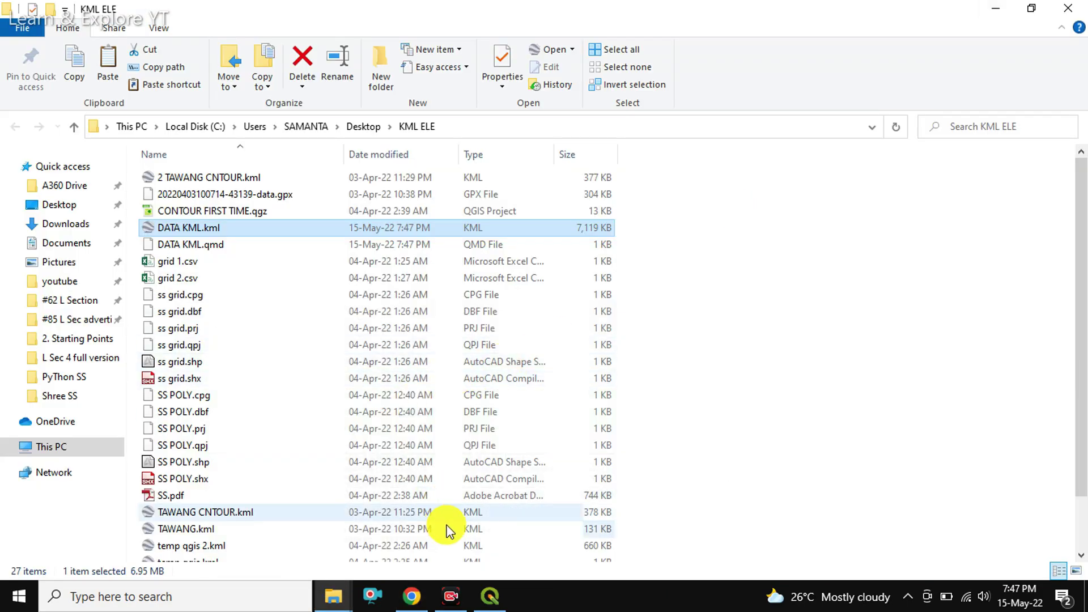
click(489, 596)
click(145, 316)
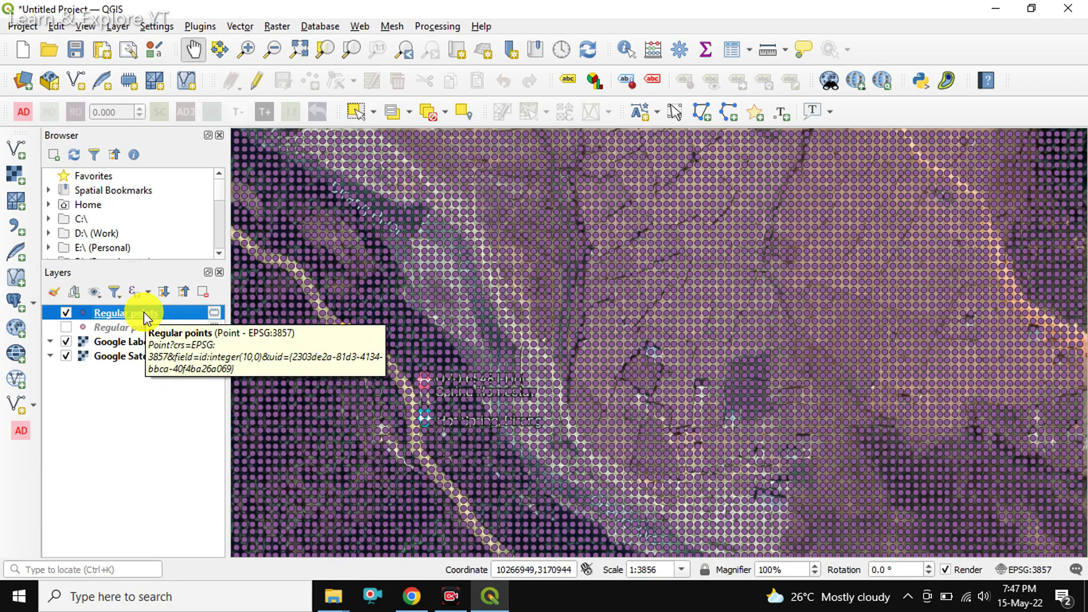
right_click(145, 317)
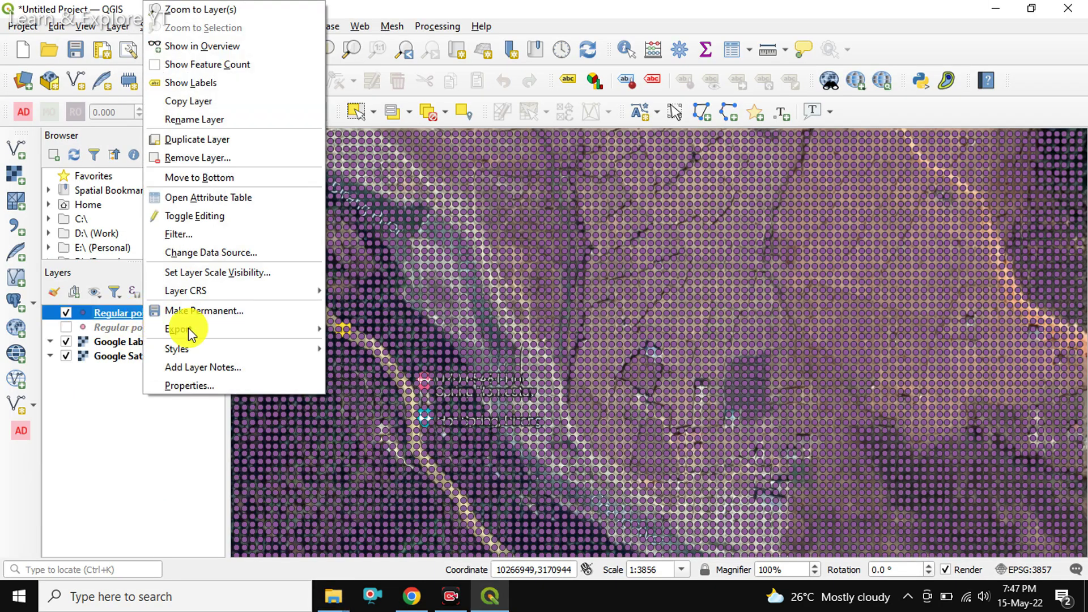
click(240, 201)
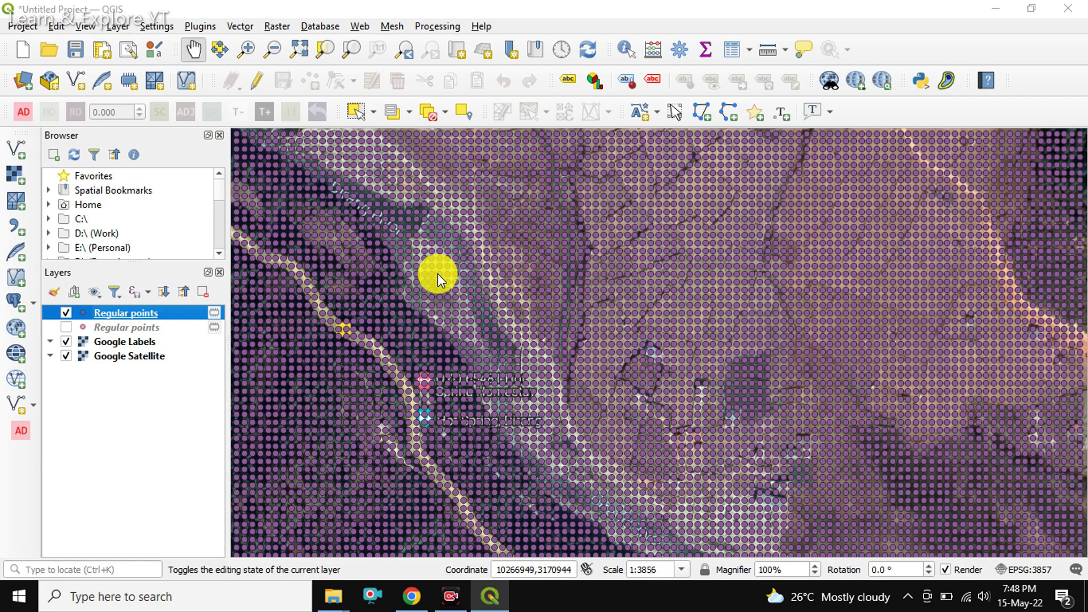
scroll(226, 284, down, 1)
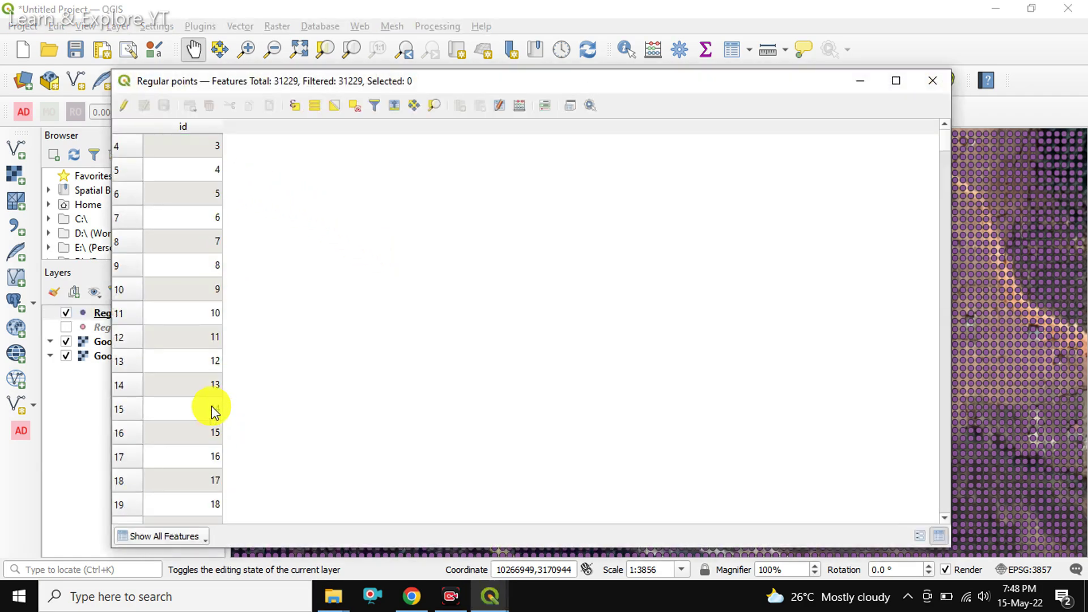
scroll(214, 409, down, 4)
scroll(213, 376, up, 5)
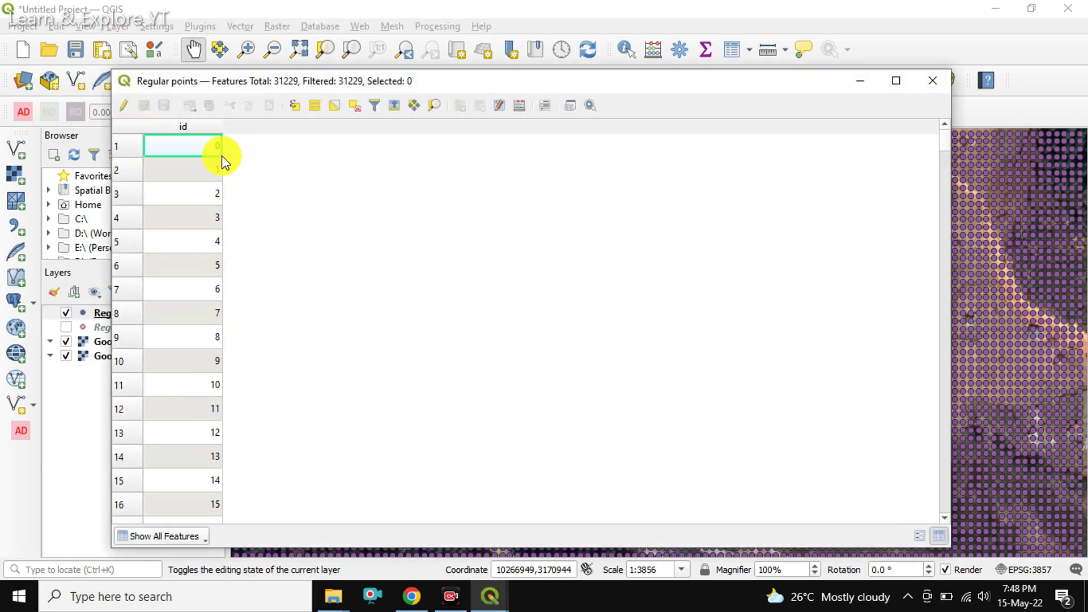
click(937, 94)
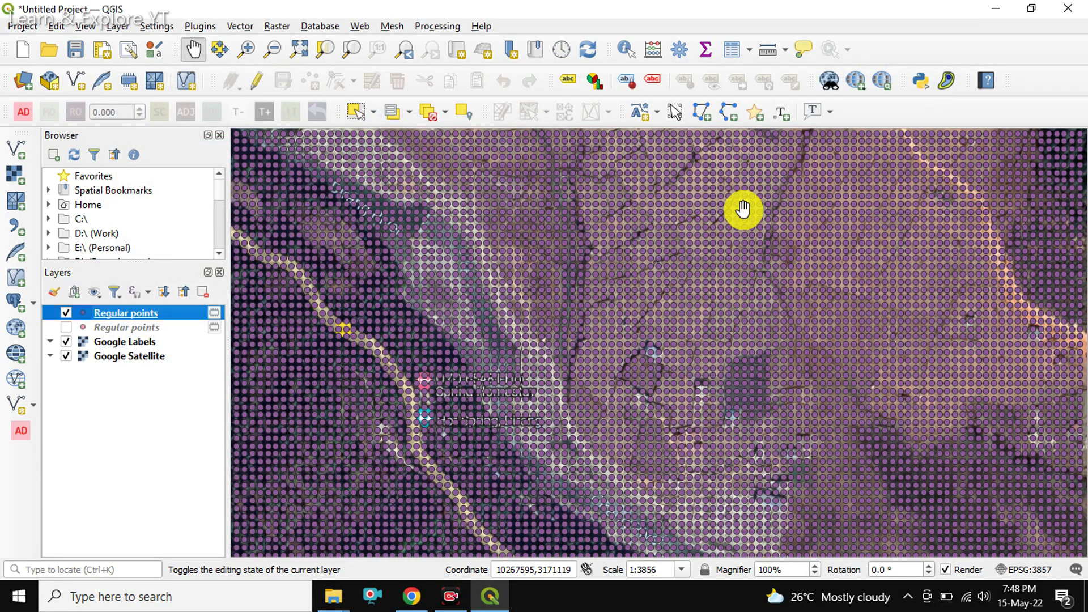
- Pick Desktop > KML ELE > DATA KML.kml as the GPS Visualizer upload file
click(996, 8)
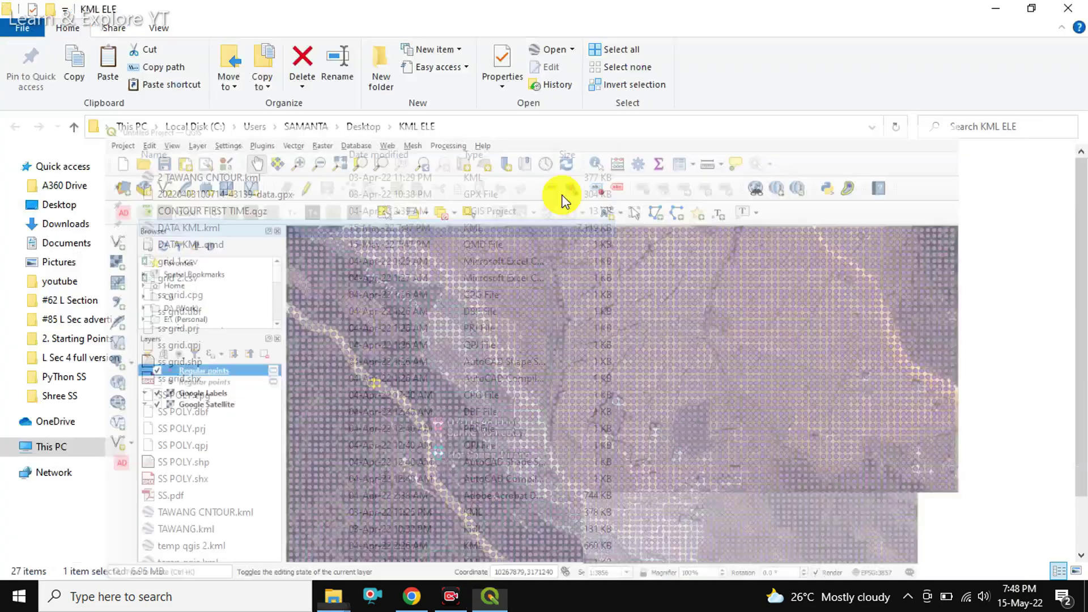
click(412, 596)
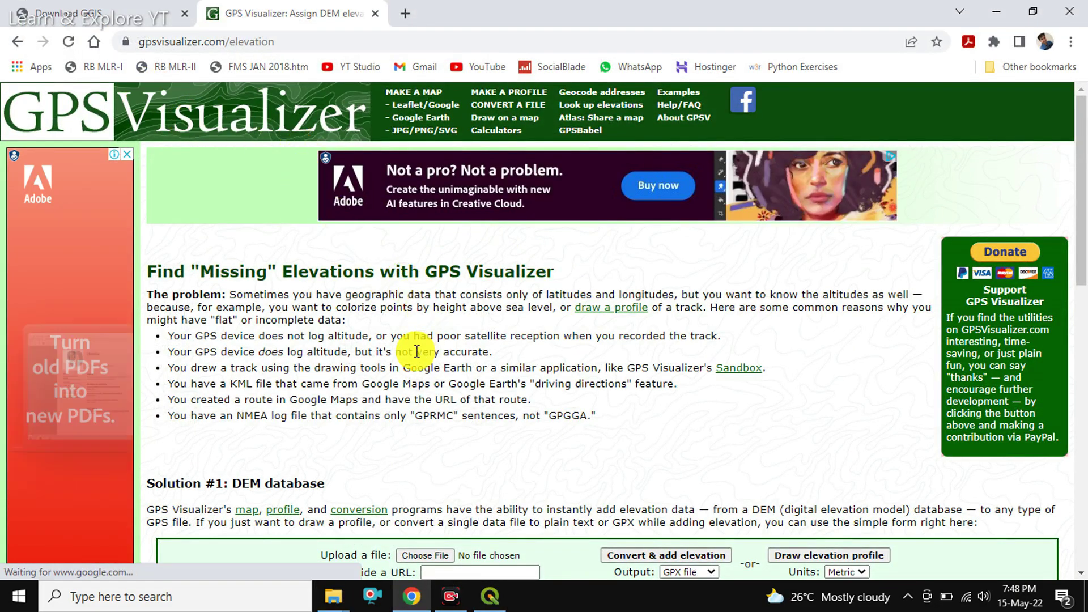
scroll(417, 351, down, 1)
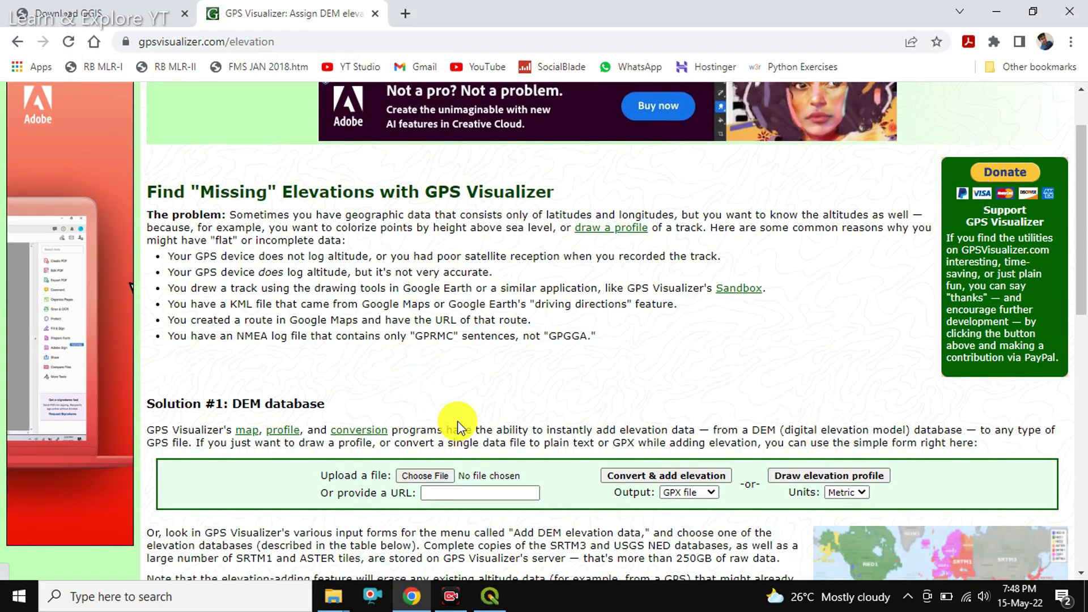
scroll(644, 321, down, 2)
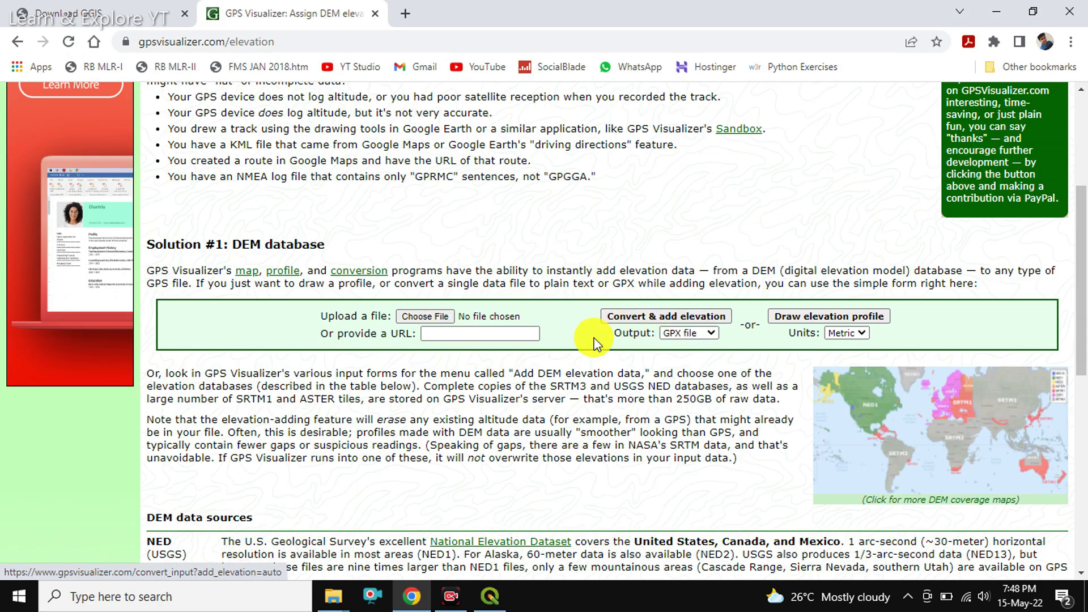
click(432, 315)
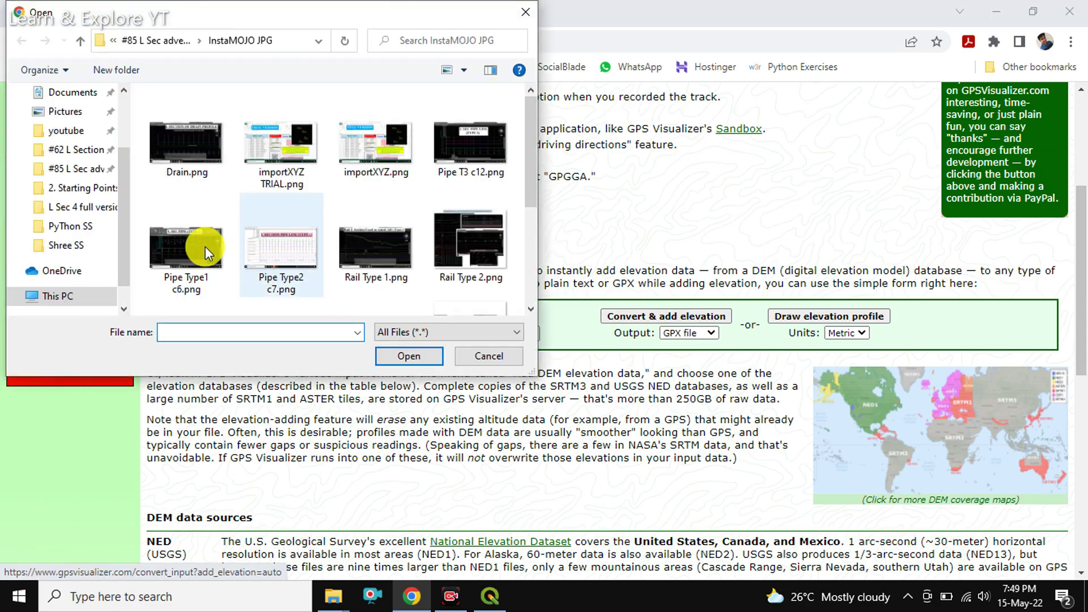
scroll(76, 136, up, 2)
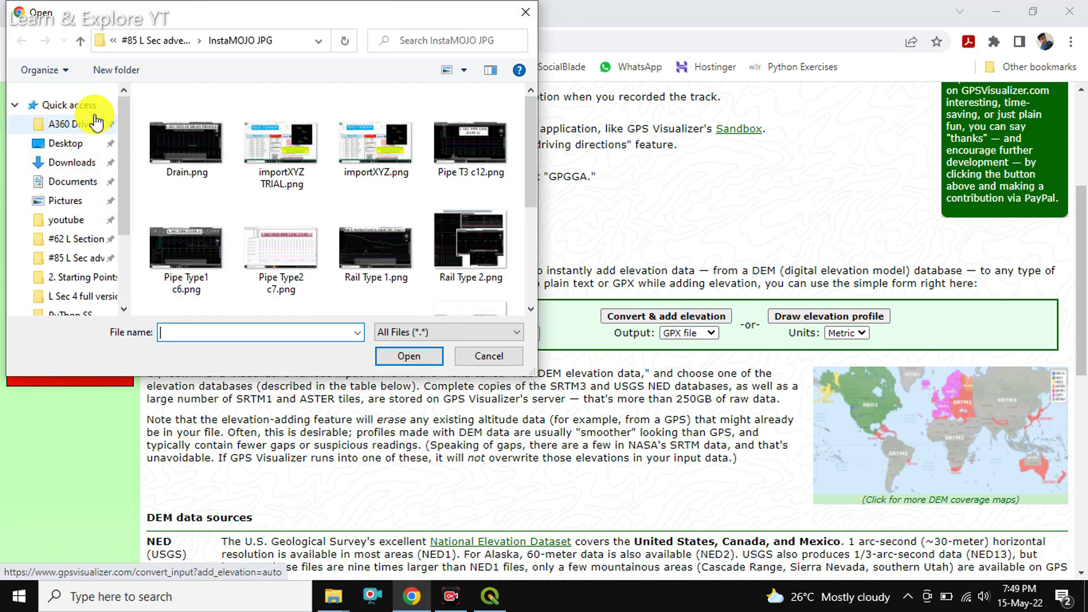
click(72, 143)
click(194, 150)
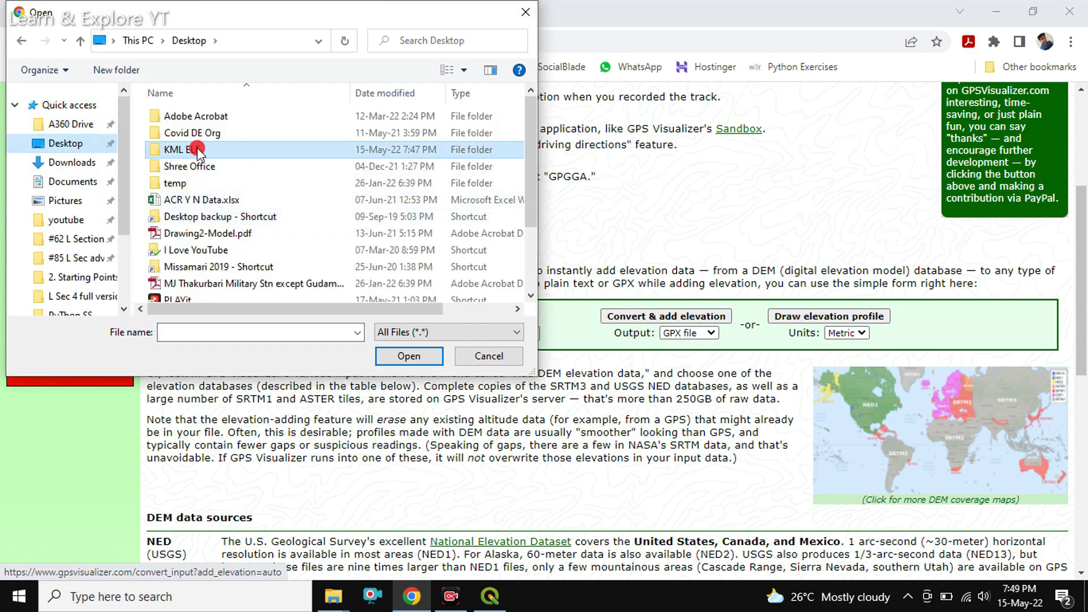
double_click(198, 149)
click(227, 167)
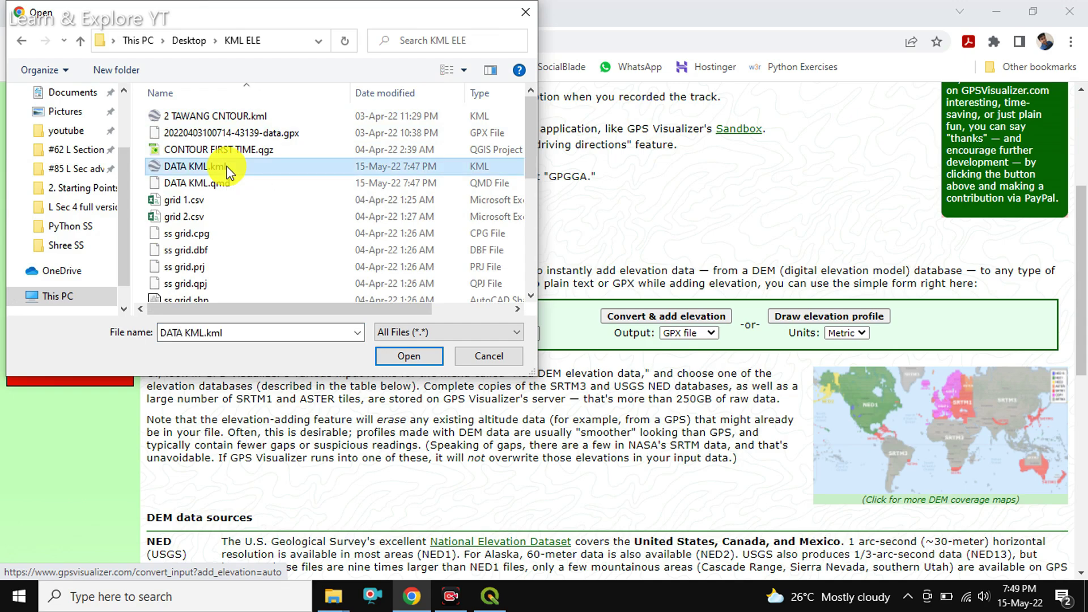
click(407, 355)
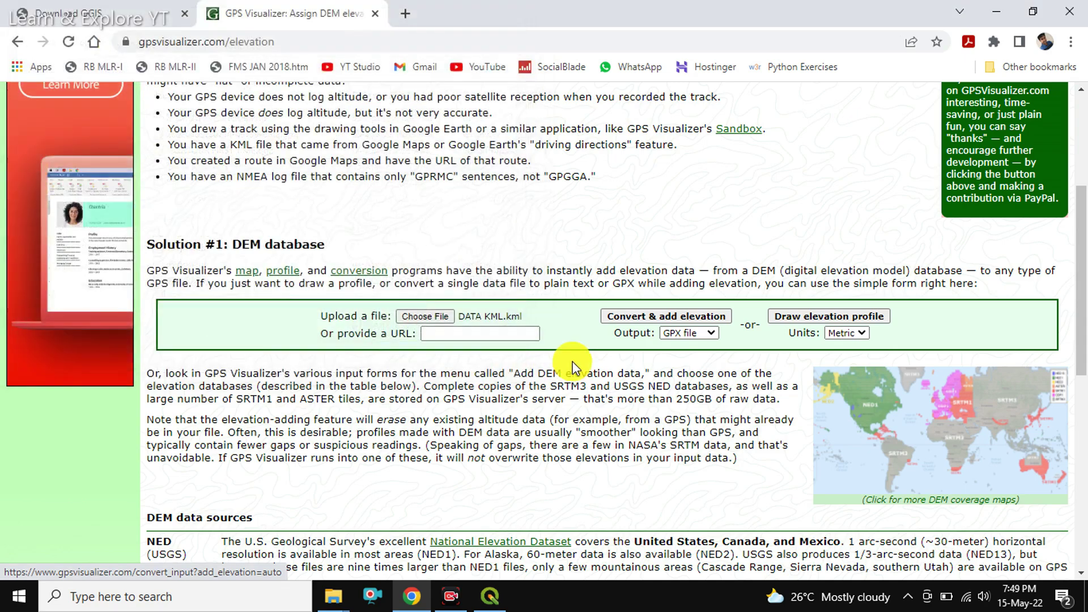
- Submit DATA KML.kml for GPX conversion with elevations added
click(644, 317)
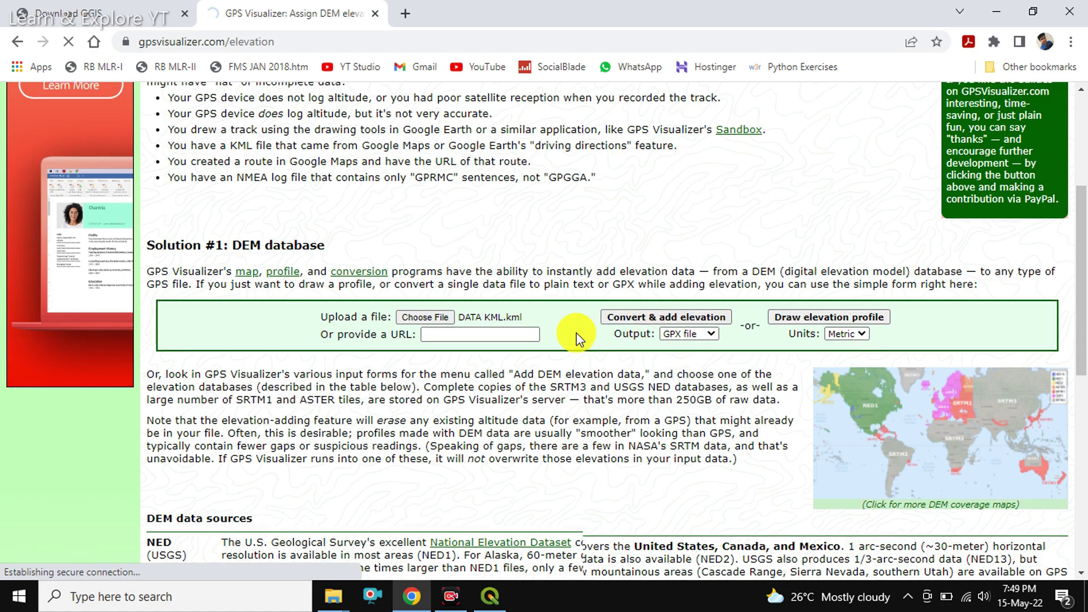
scroll(574, 336, up, 1)
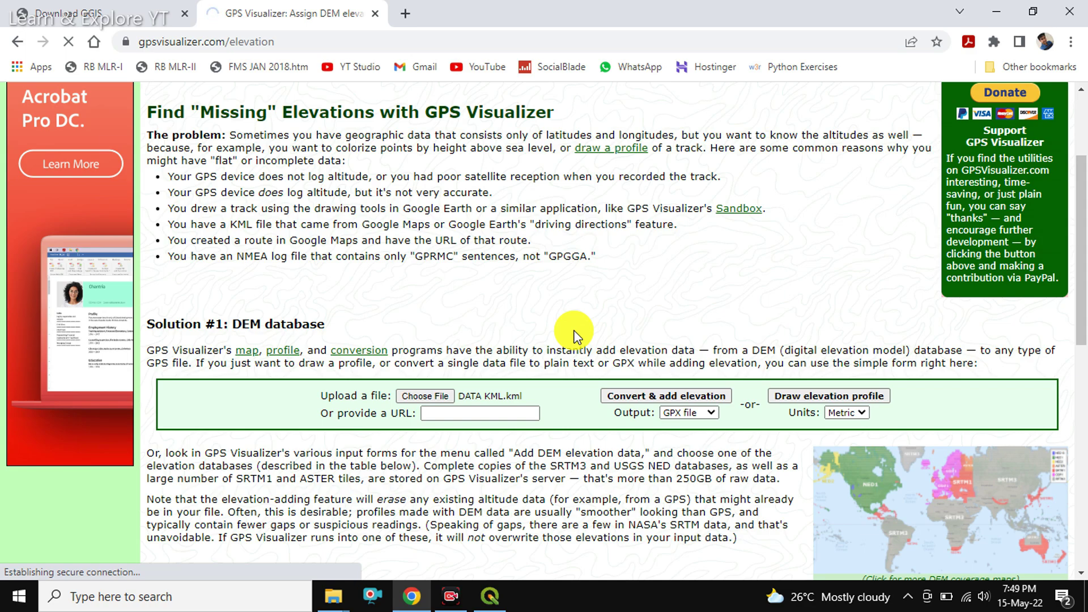
scroll(574, 335, up, 1)
scroll(546, 326, up, 1)
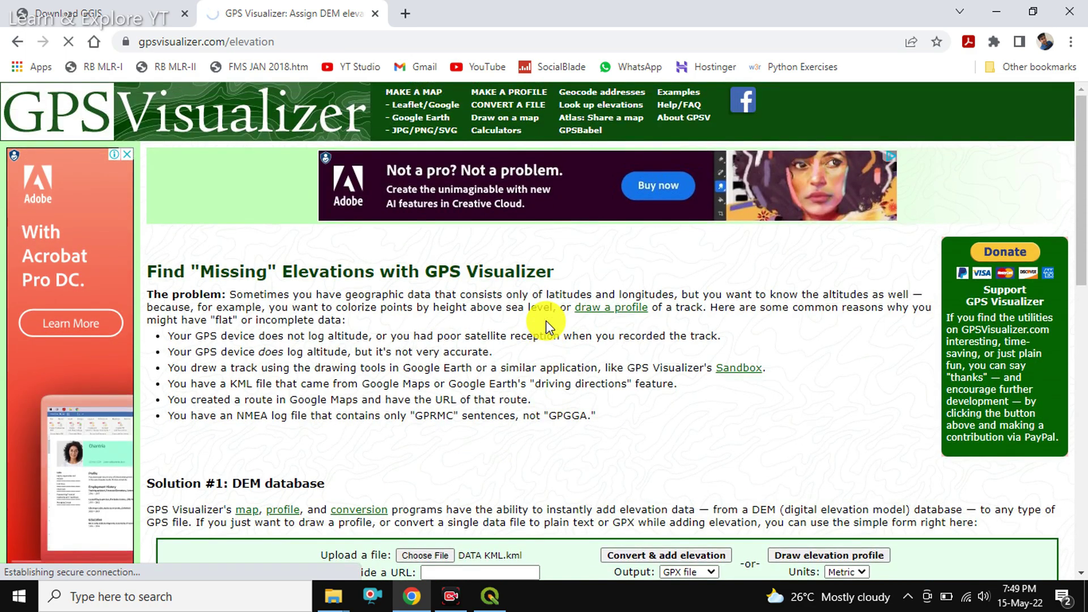
scroll(546, 325, down, 2)
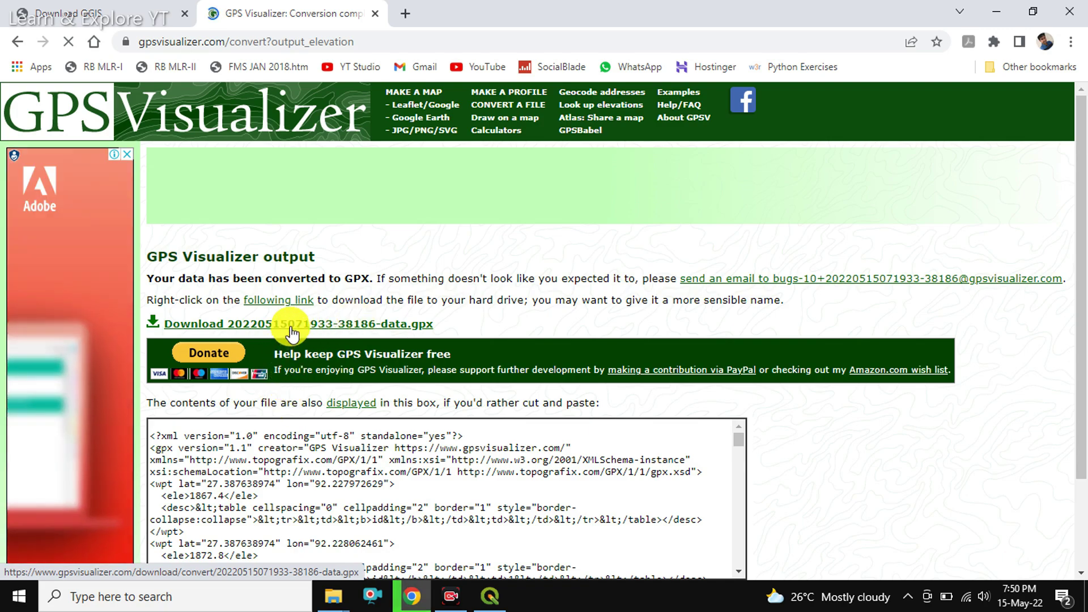
click(291, 328)
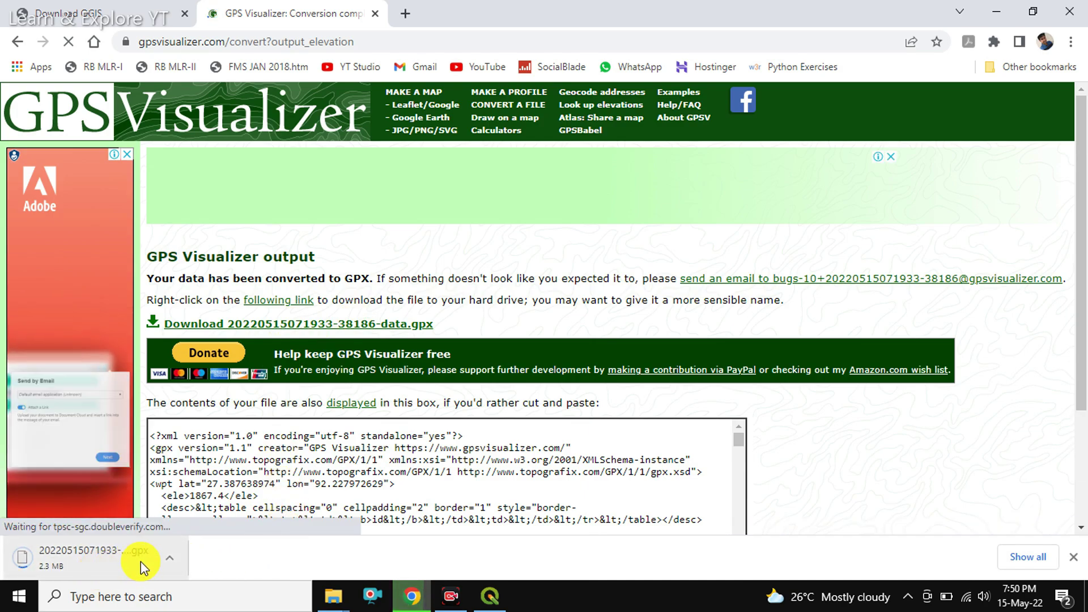
click(172, 558)
click(236, 505)
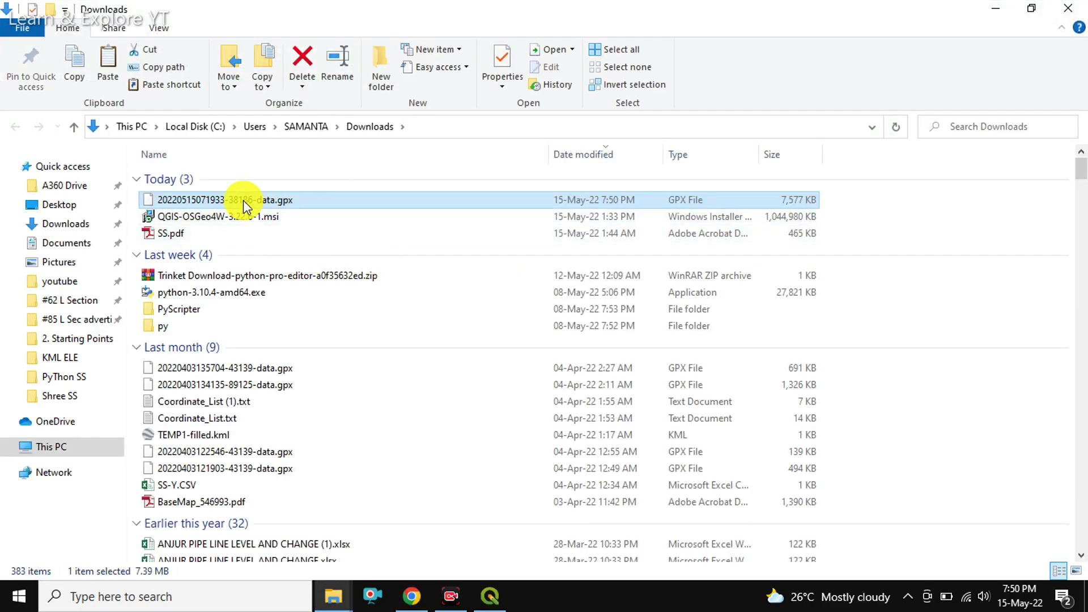
double_click(595, 5)
drag(589, 20, 719, 61)
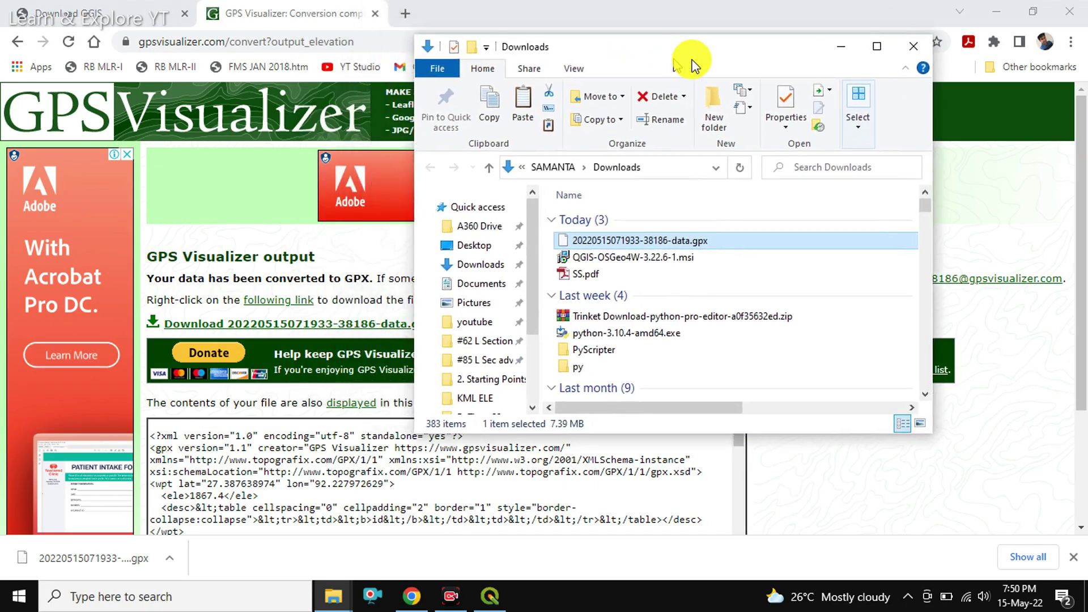
- Hide Regular points and add the GPX's waypoints layer (31,229 points) to QGIS
click(496, 599)
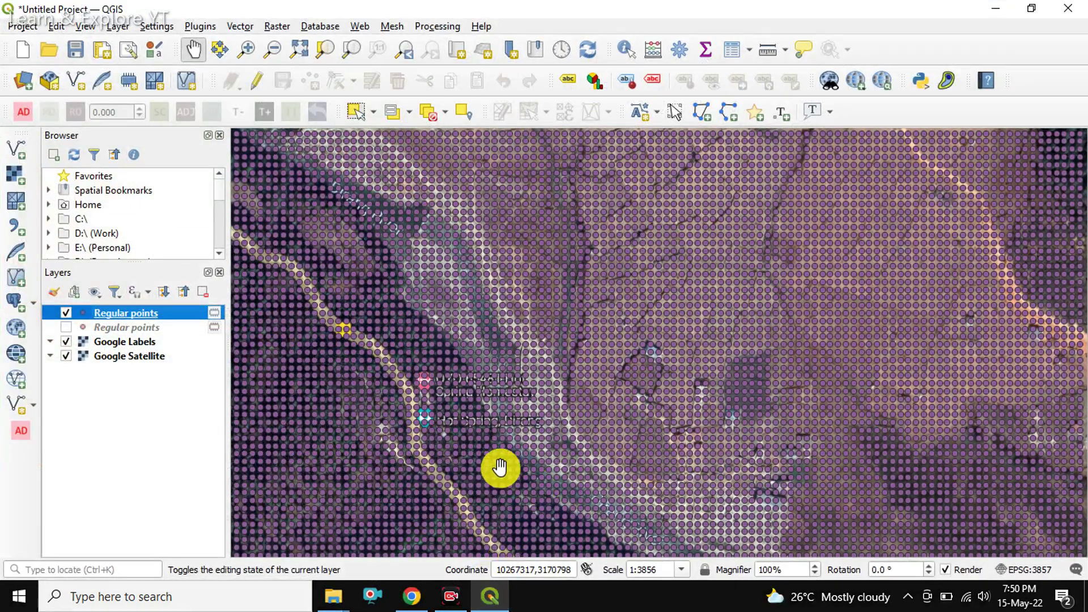
click(66, 314)
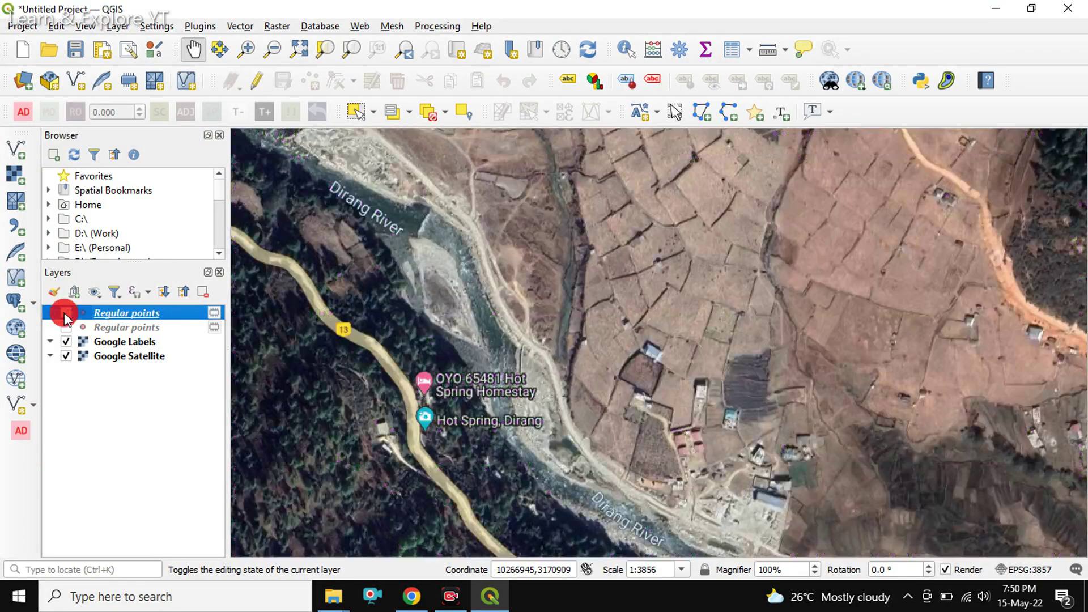
mouse_move(333, 597)
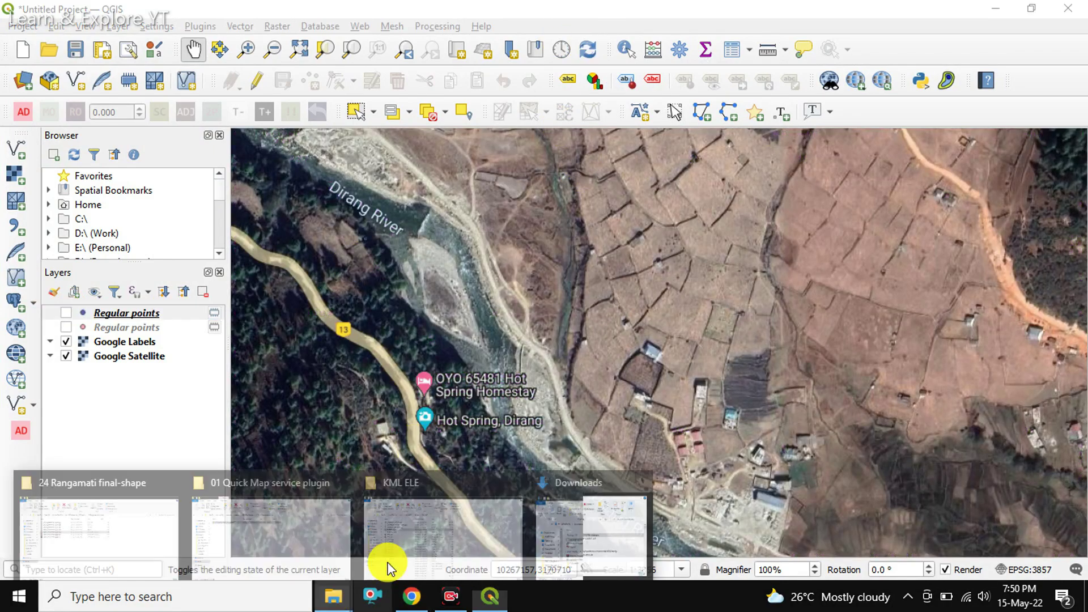
click(569, 513)
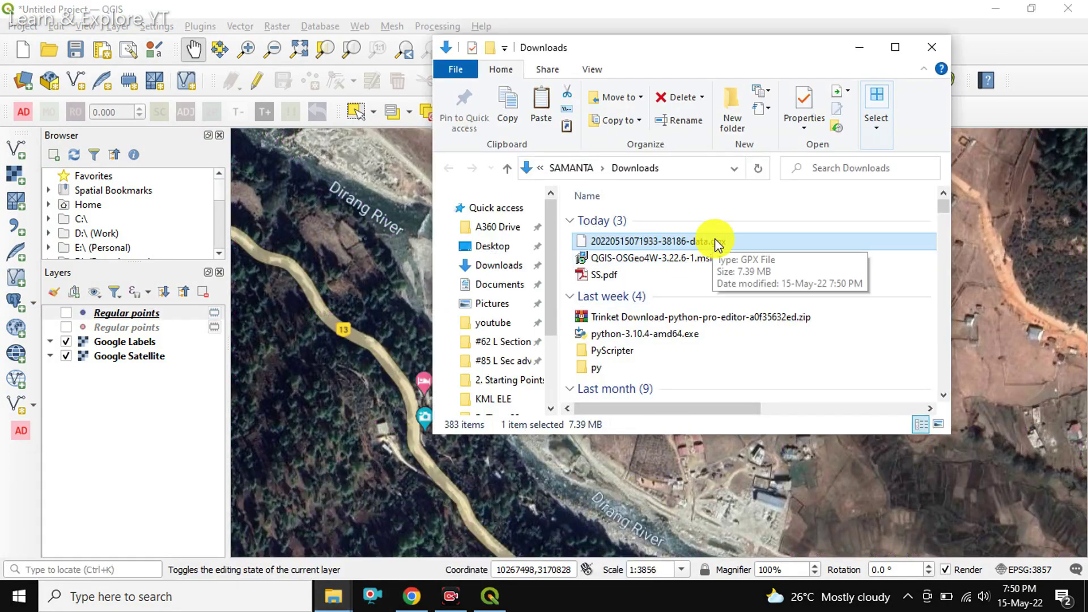
drag(738, 243, 135, 392)
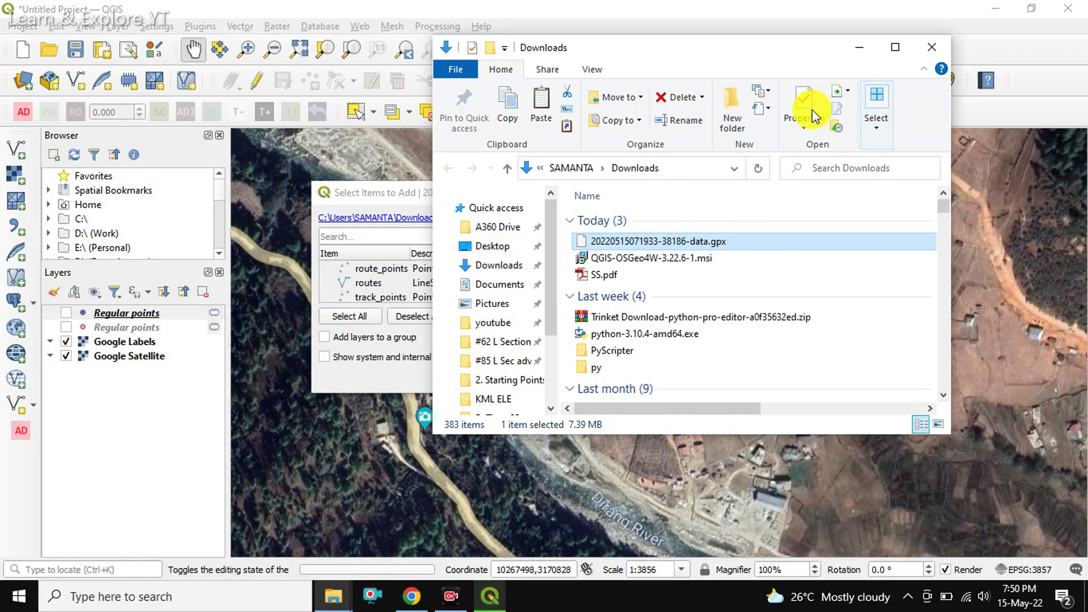
click(860, 48)
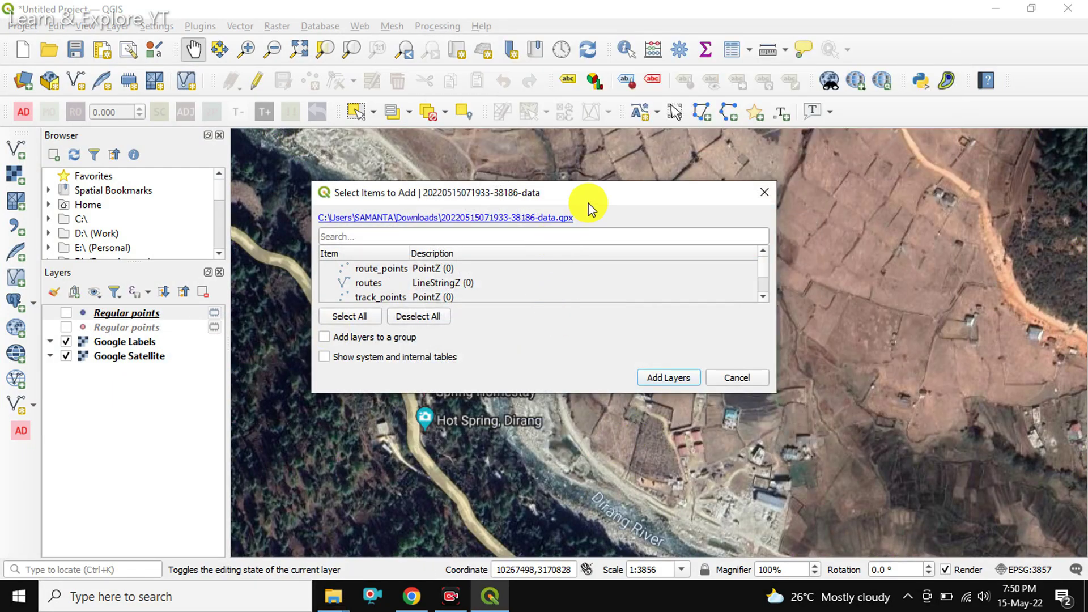
drag(608, 193, 658, 149)
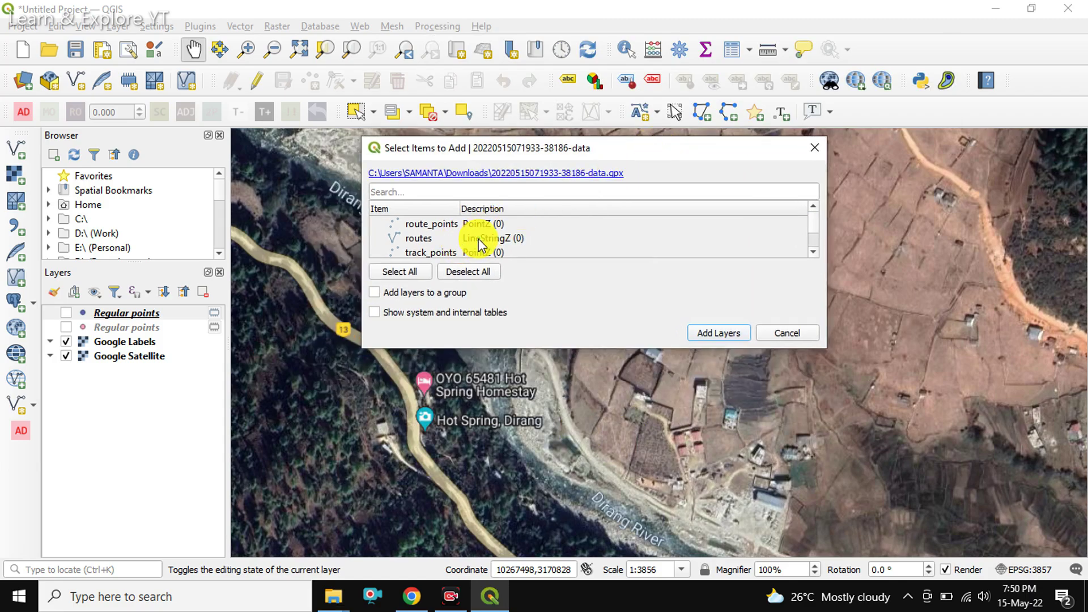
scroll(538, 242, down, 1)
scroll(529, 244, up, 1)
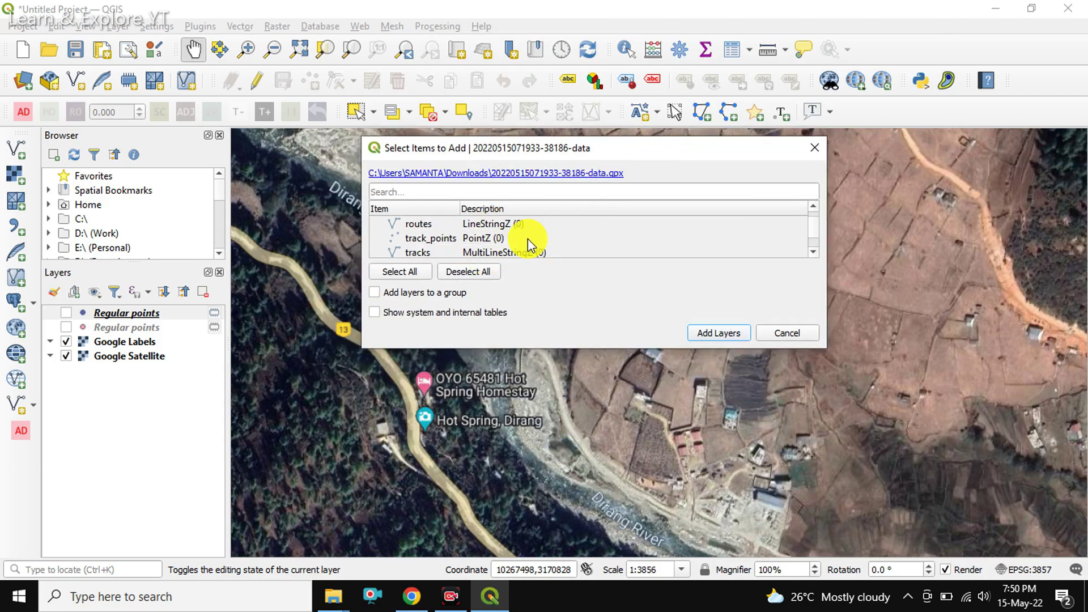
scroll(463, 238, down, 1)
click(439, 241)
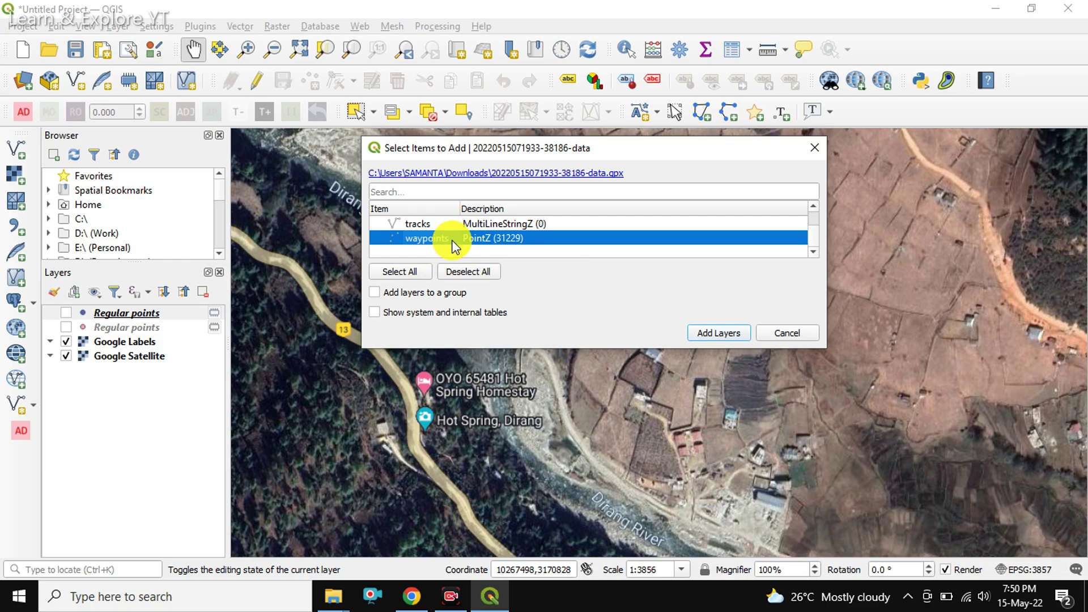
scroll(453, 245, up, 1)
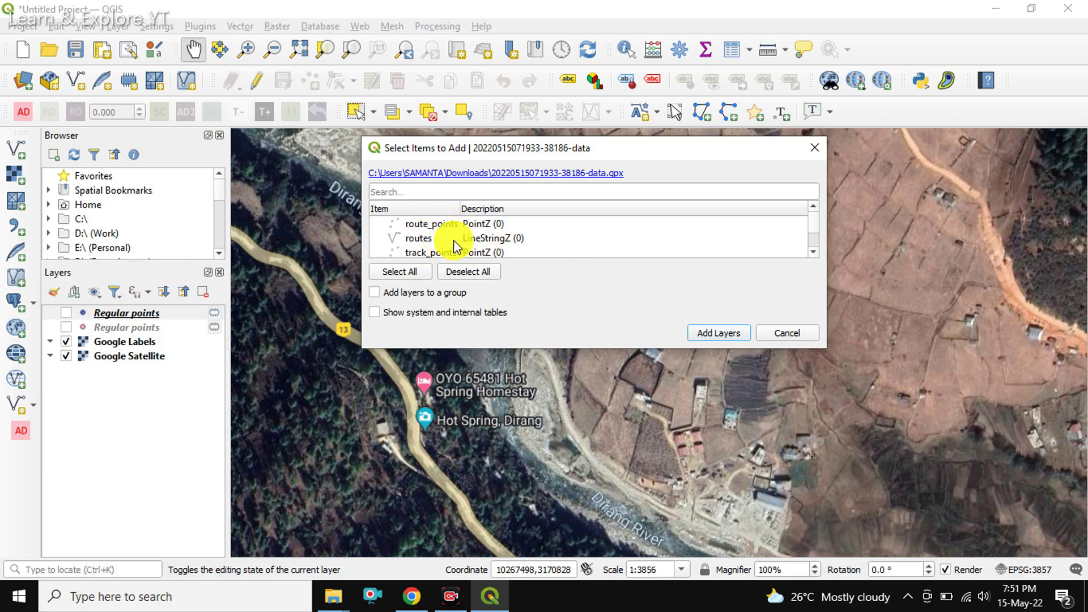
scroll(453, 251, down, 1)
scroll(518, 256, down, 1)
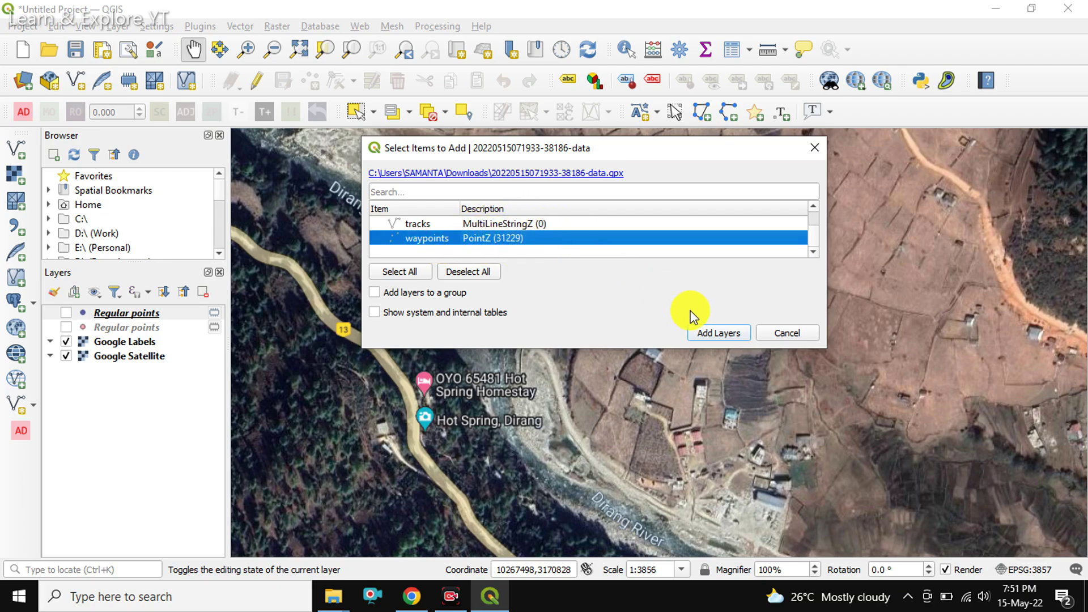
click(727, 334)
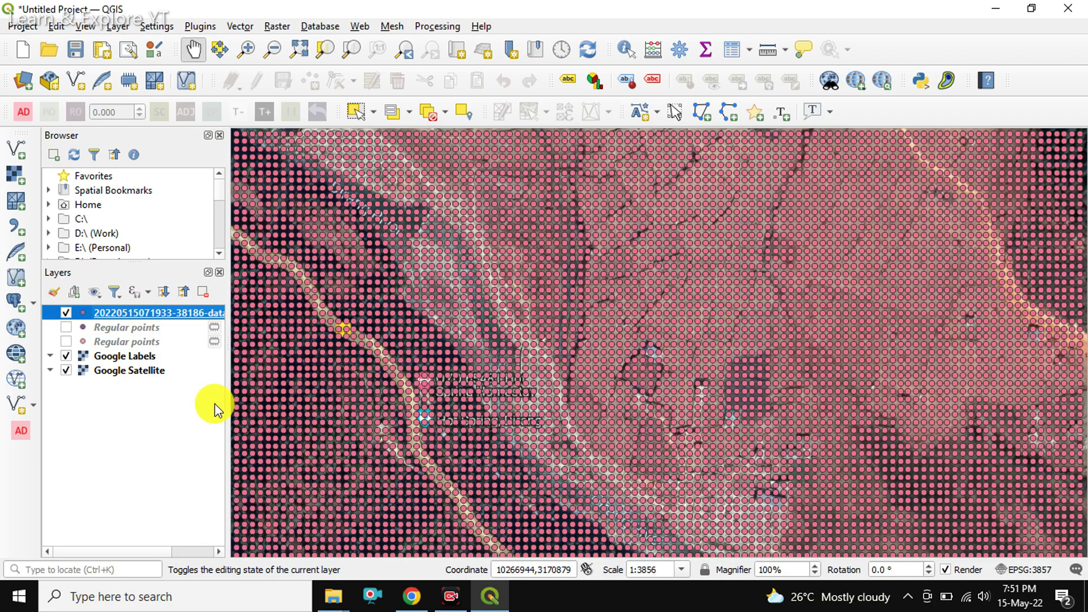
scroll(567, 347, down, 1)
scroll(587, 352, up, 1)
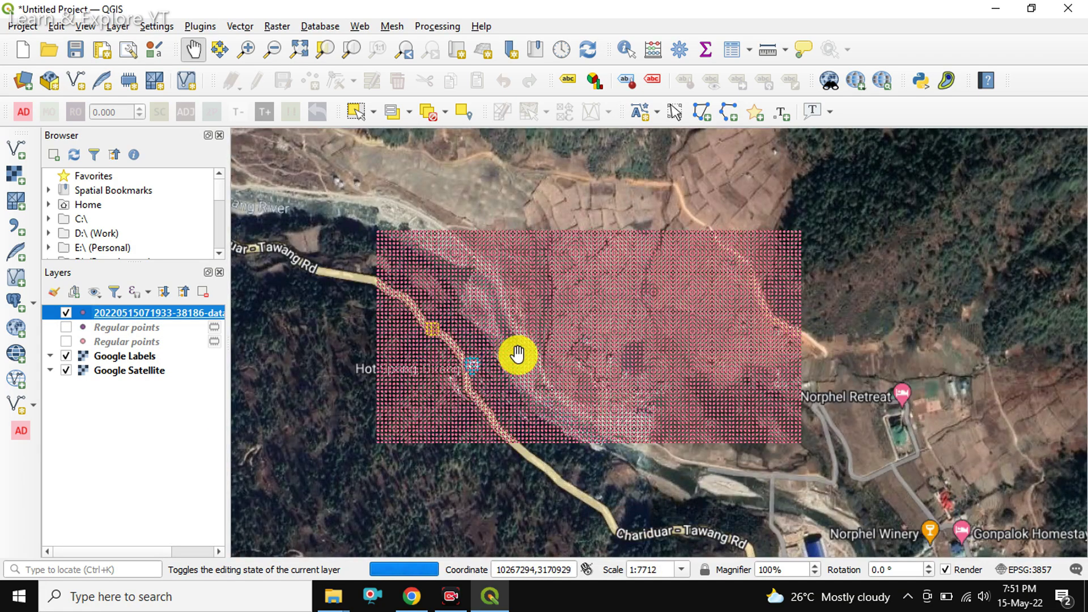
scroll(520, 335, down, 2)
scroll(557, 337, up, 1)
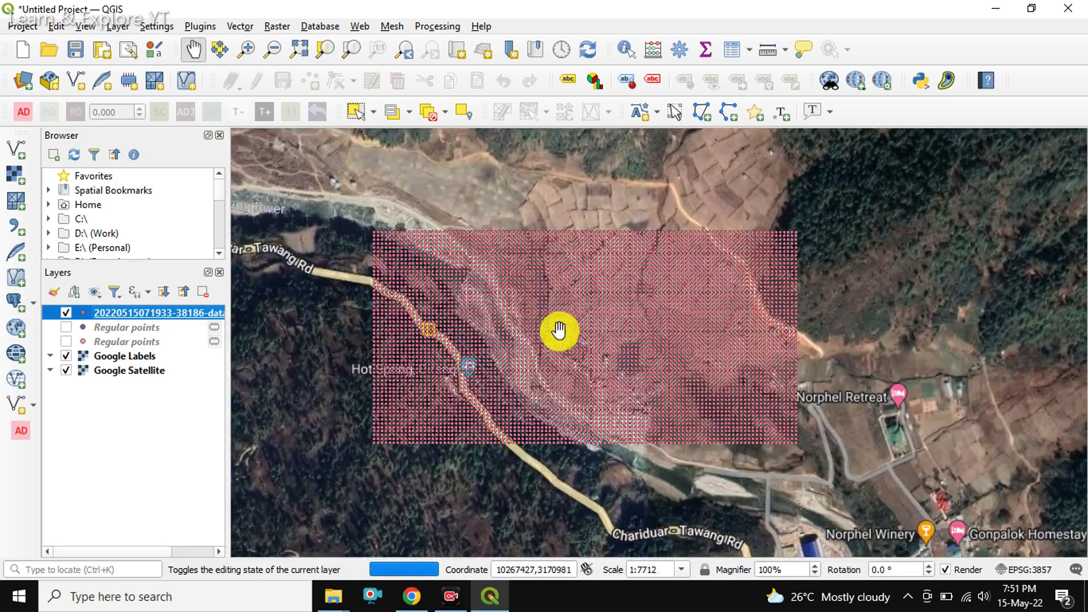
scroll(551, 332, up, 1)
scroll(540, 341, down, 2)
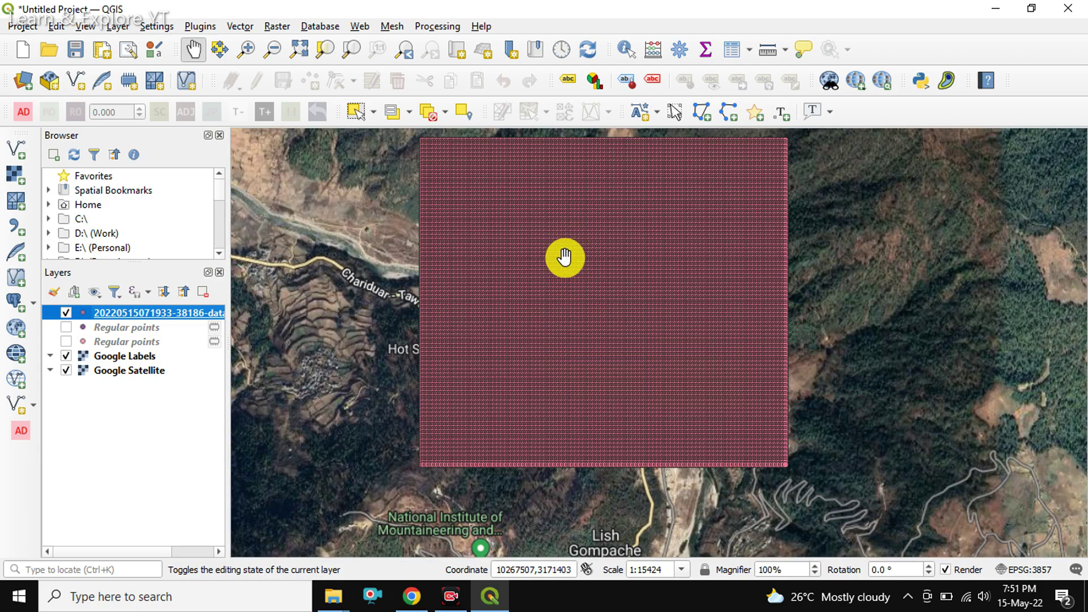
- Pan over the waypoint grid and bring up the waypoints layer's context menu
drag(561, 270, 549, 291)
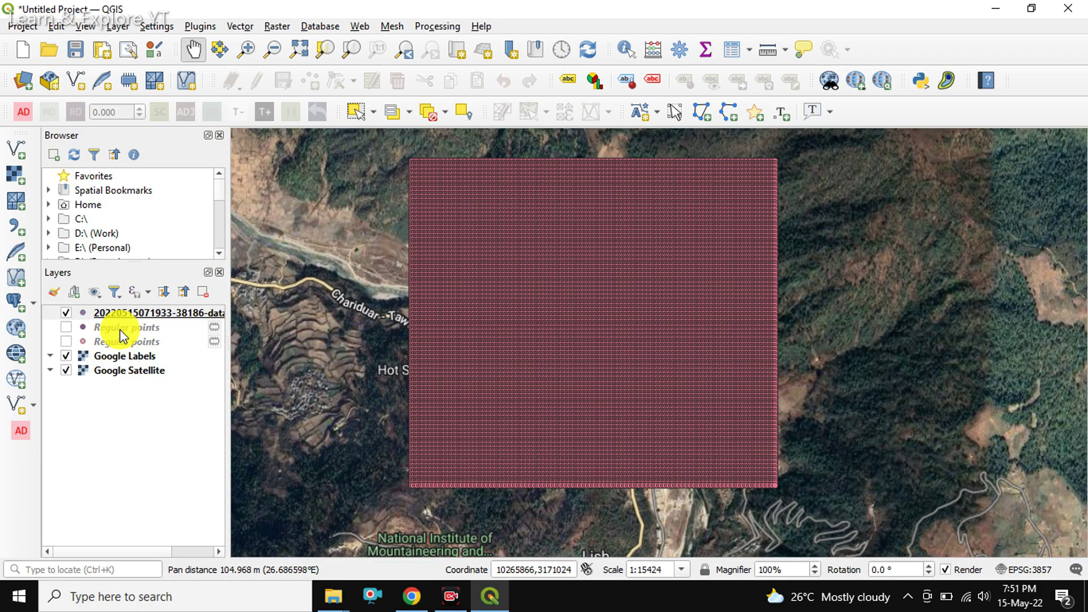
click(148, 310)
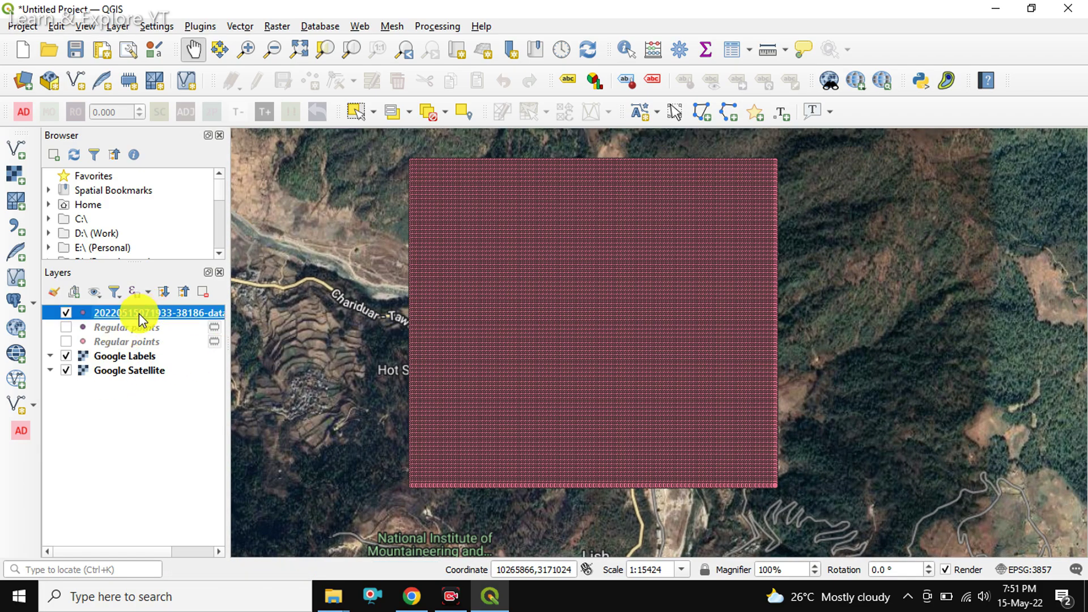
right_click(140, 319)
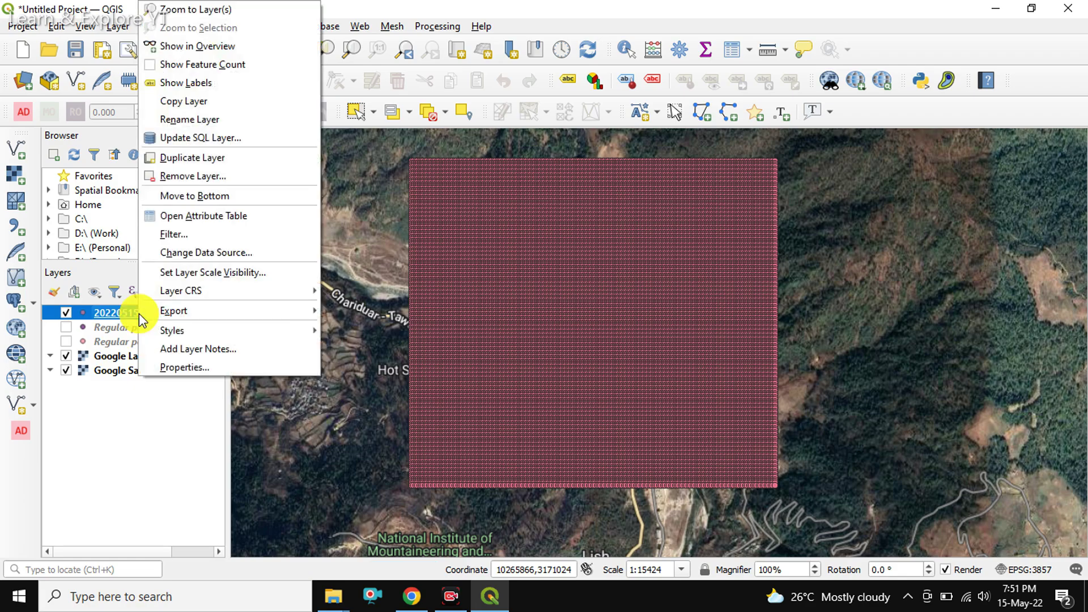
click(243, 213)
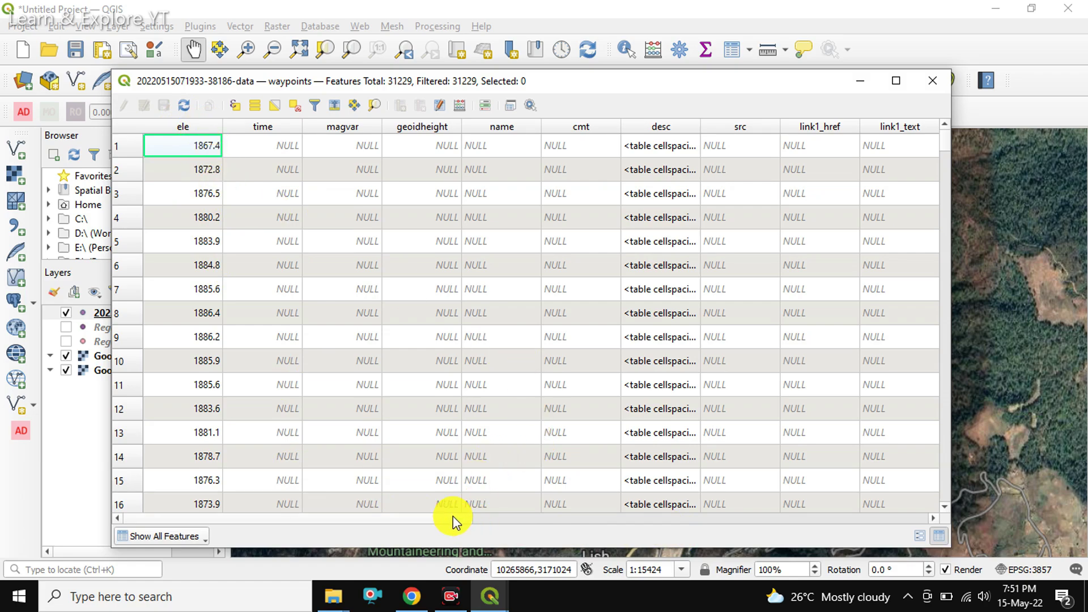
scroll(311, 405, down, 4)
scroll(313, 413, down, 5)
scroll(313, 413, down, 5)
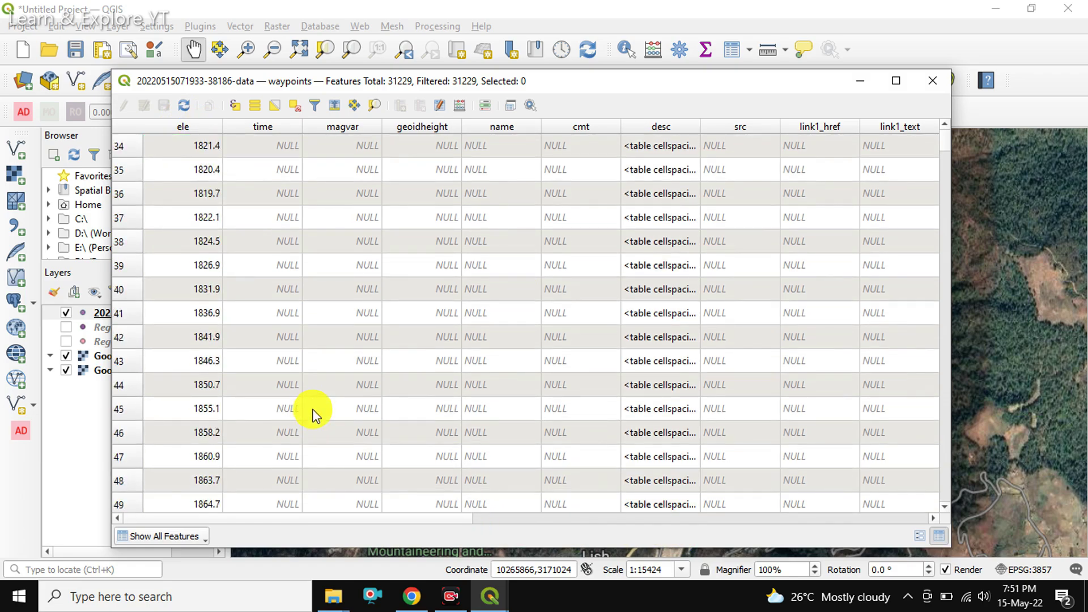
scroll(313, 413, down, 3)
scroll(314, 411, down, 4)
scroll(315, 409, down, 4)
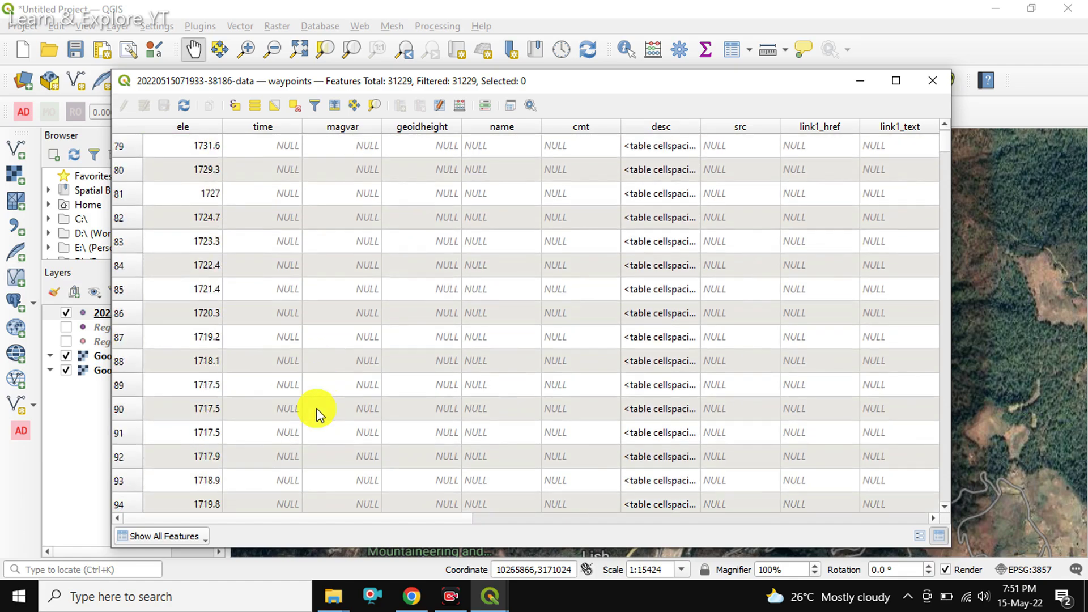
scroll(316, 410, down, 4)
scroll(318, 411, down, 4)
scroll(320, 412, down, 1)
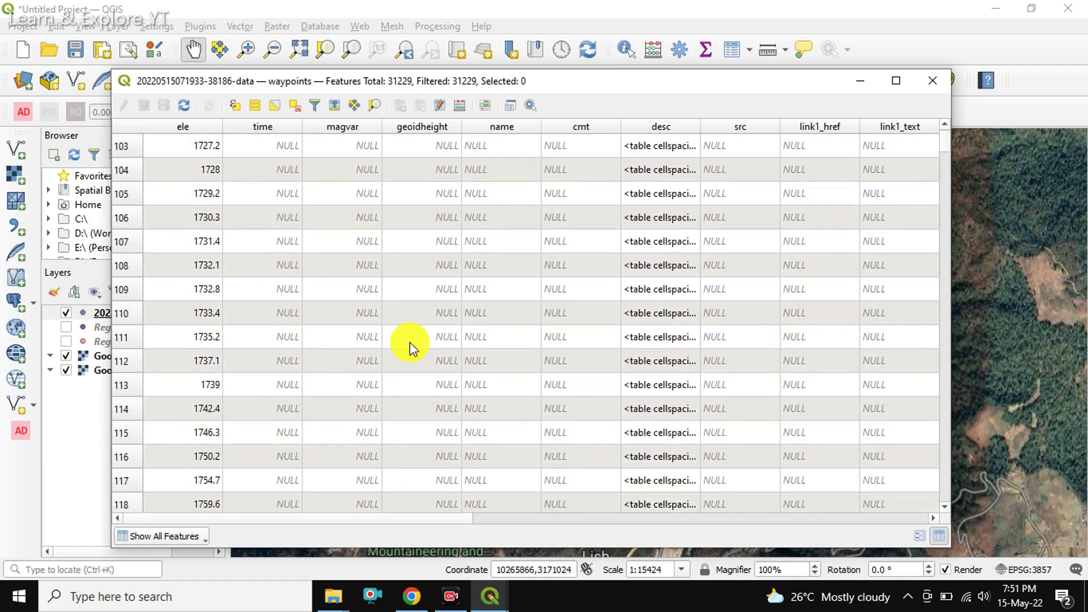
click(939, 92)
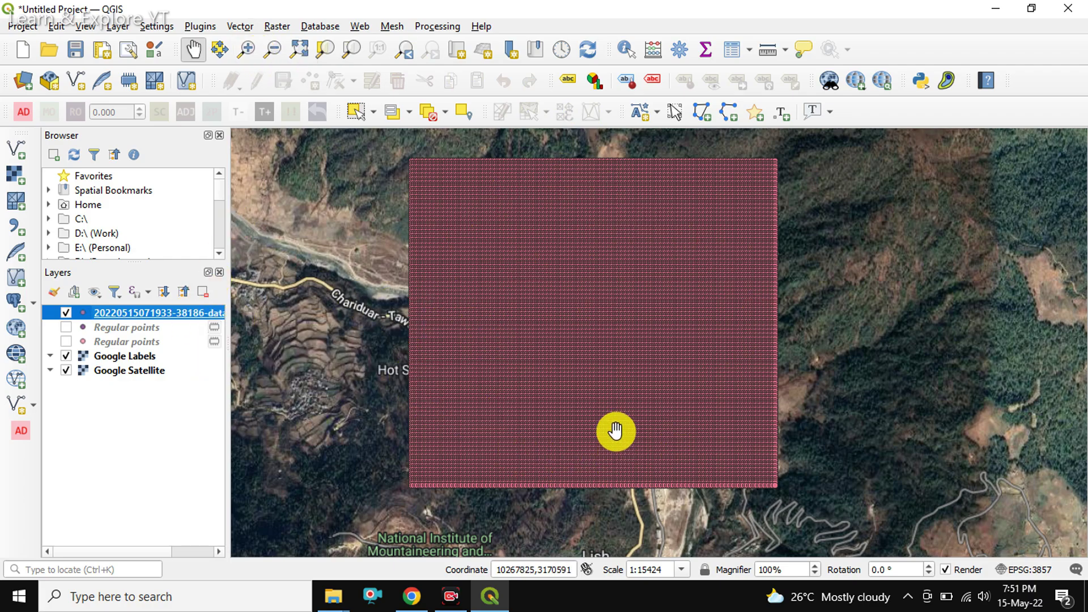
- Start the Contour tool with the waypoints layer as input and ele as data value
click(235, 28)
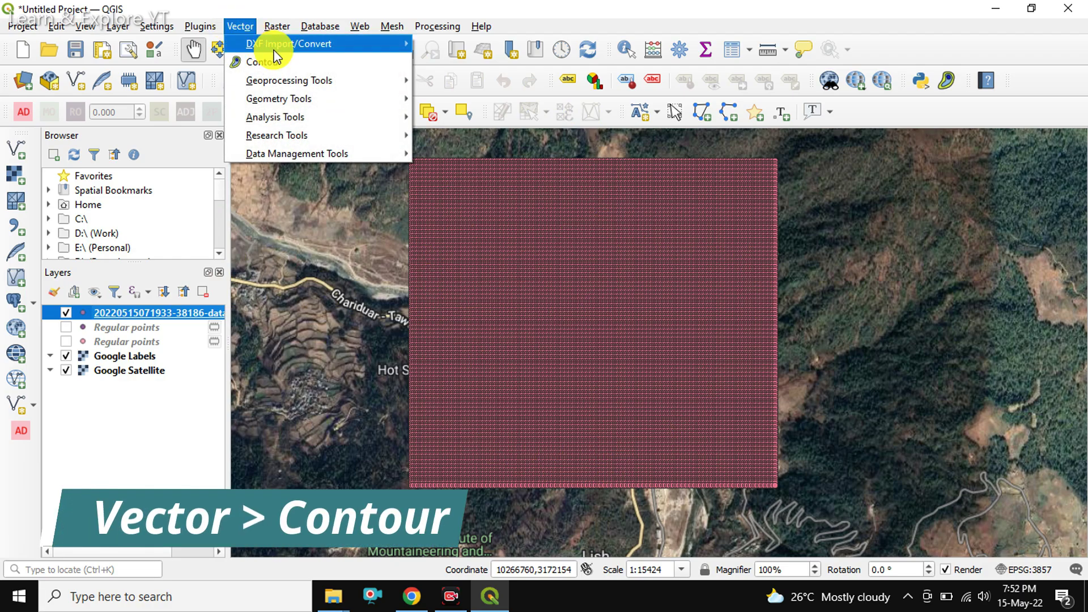
click(293, 67)
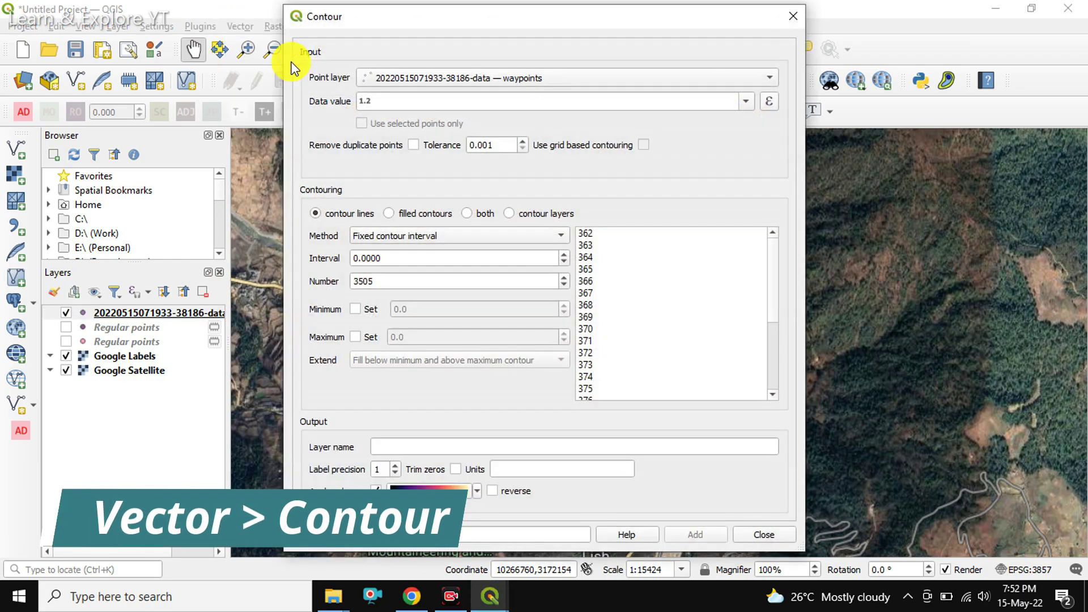
drag(459, 17, 475, 20)
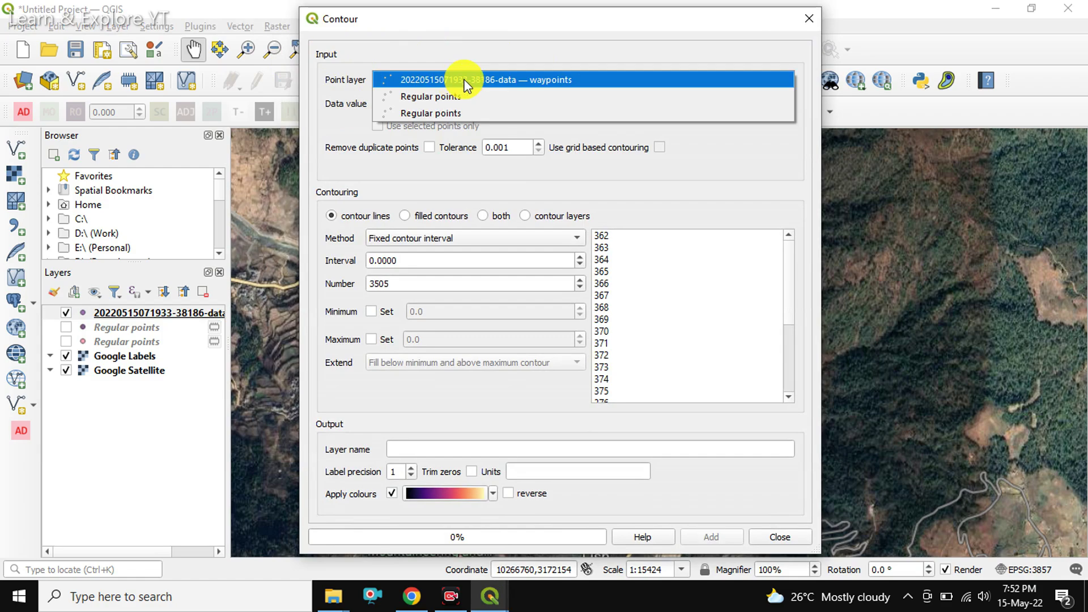
click(474, 78)
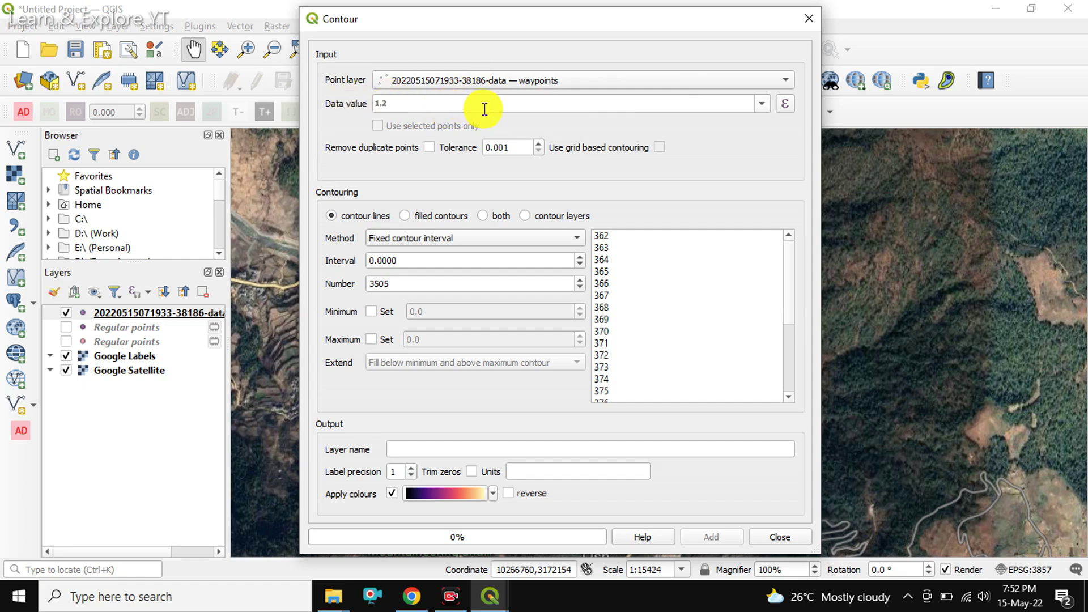
click(762, 106)
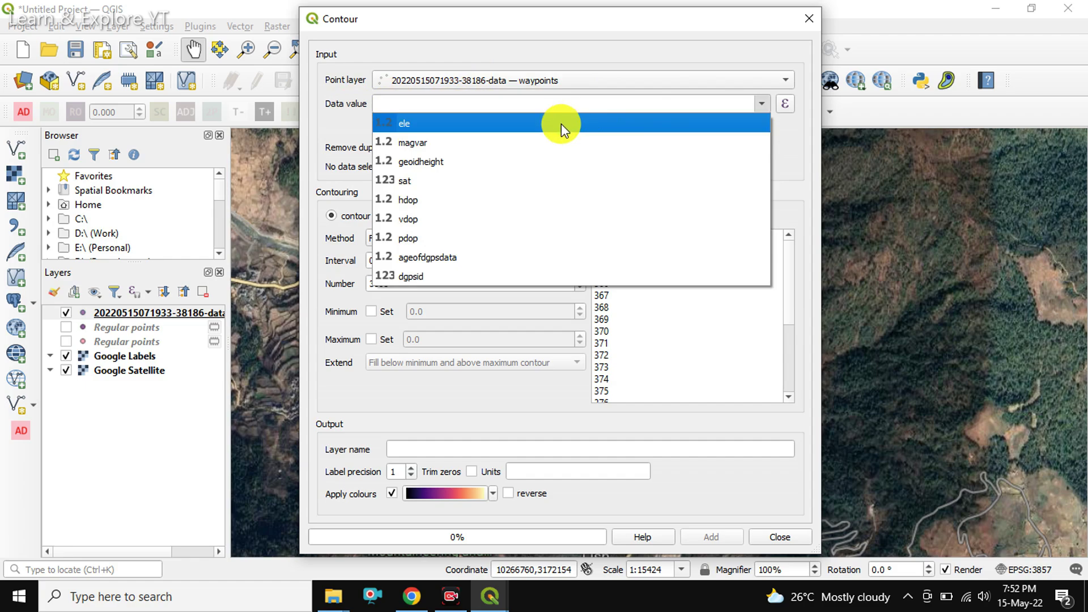
mouse_move(493, 123)
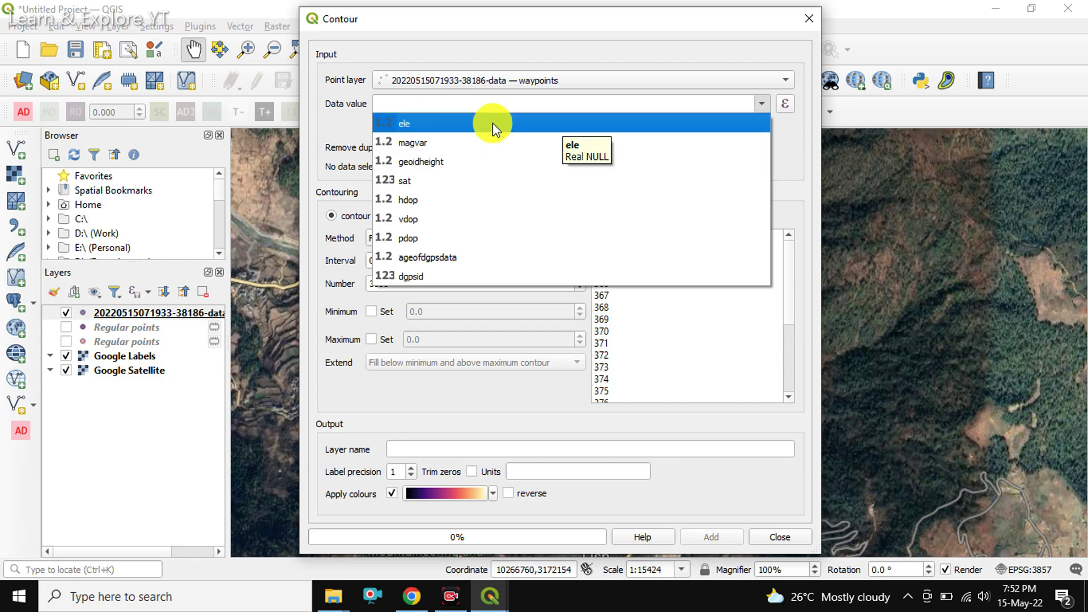
click(428, 124)
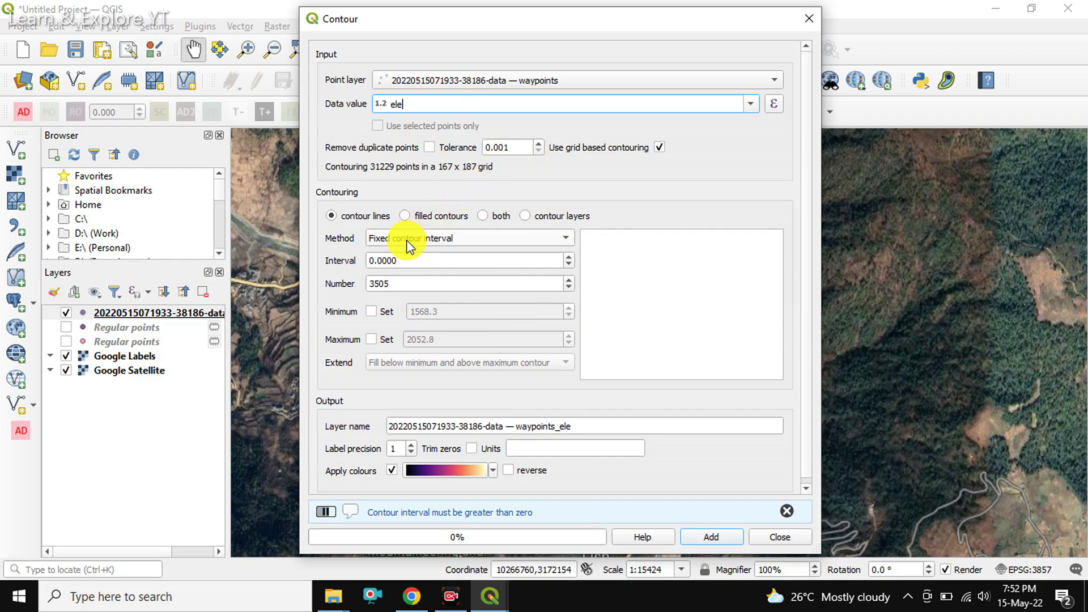
- Output contour lines at a Fixed interval of 20 with 9999 contours, topping at 2060
click(347, 220)
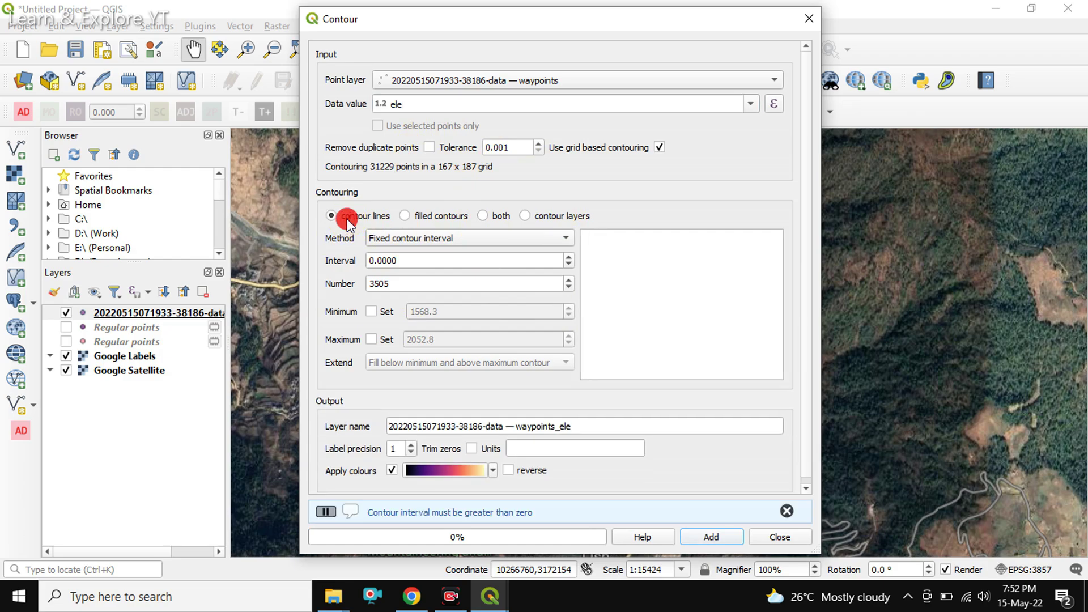
click(398, 243)
click(406, 242)
double_click(417, 261)
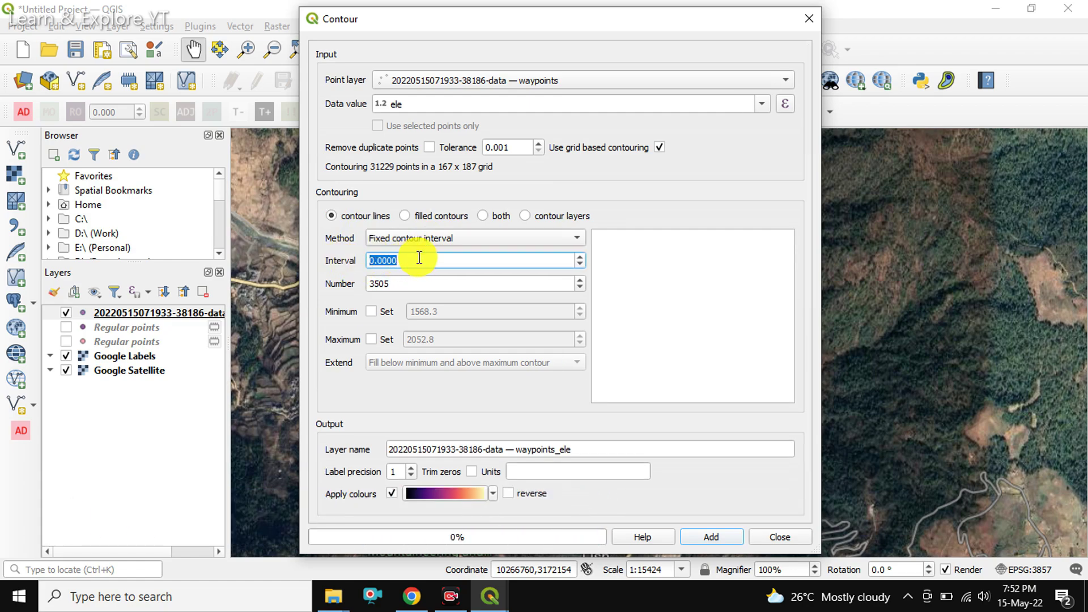
text(20)
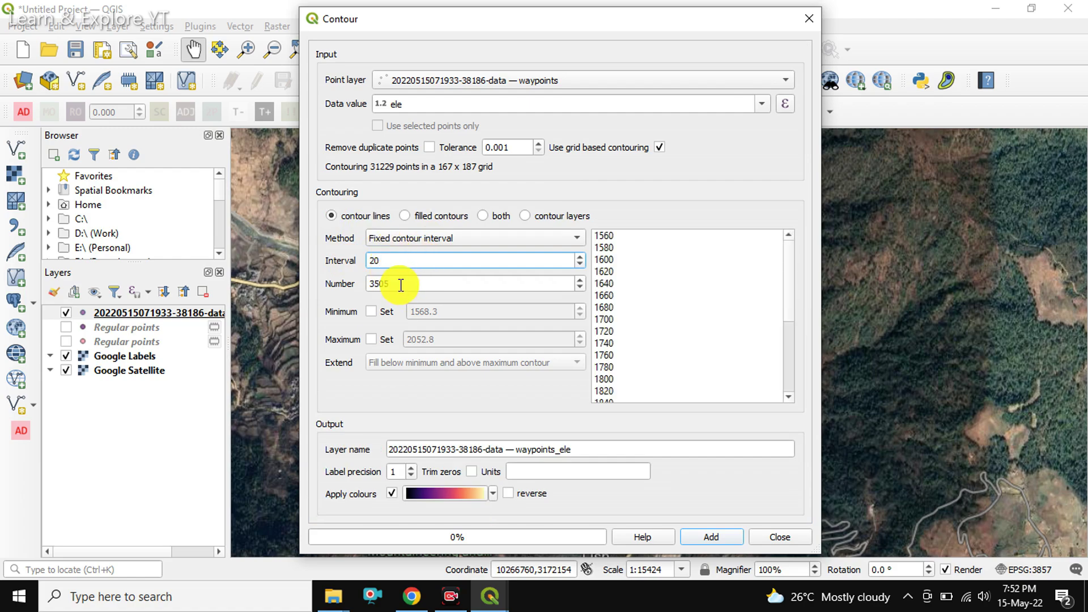
key(Tab)
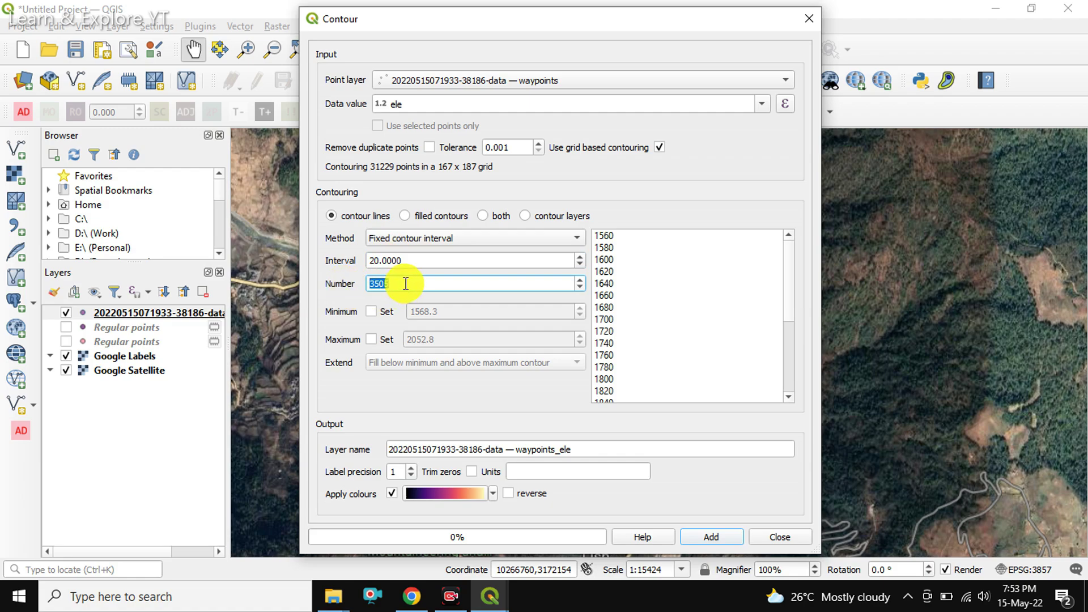
text(1000)
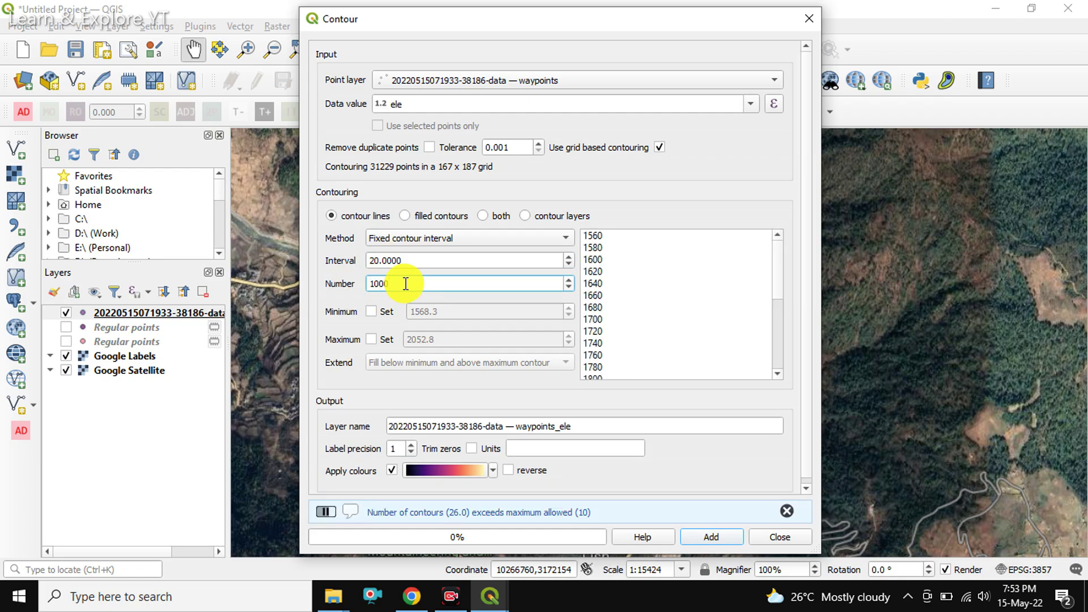
scroll(789, 292, down, 2)
scroll(777, 315, down, 2)
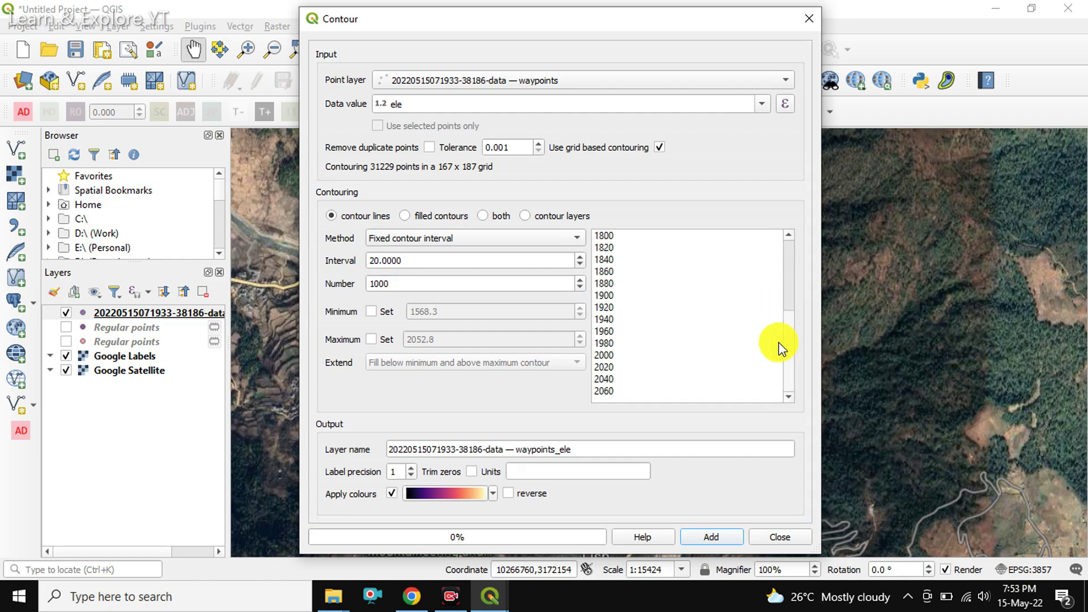
scroll(787, 323, up, 1)
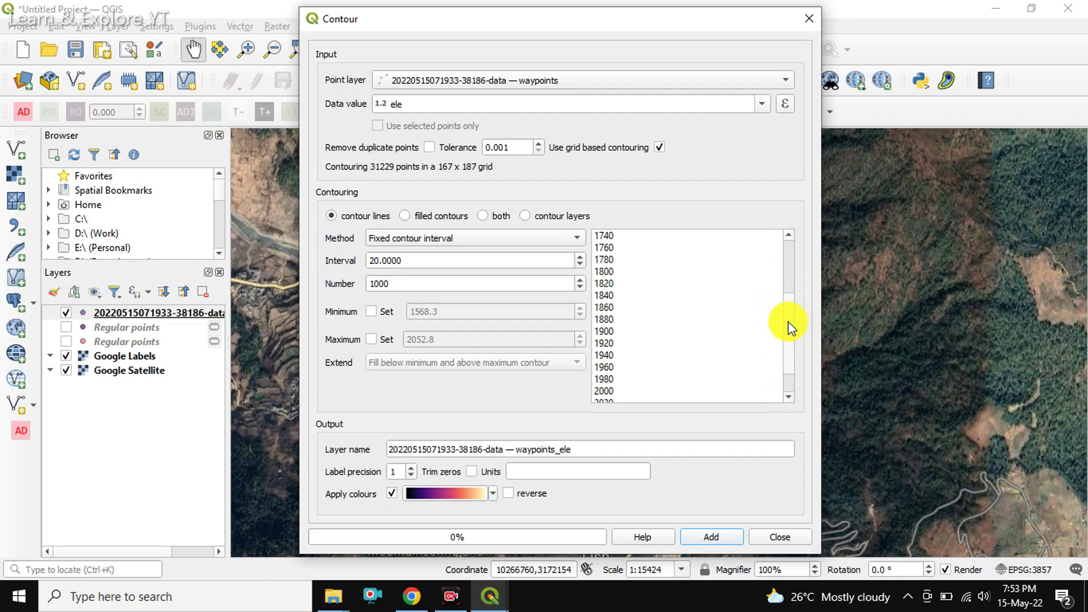
scroll(777, 272, up, 3)
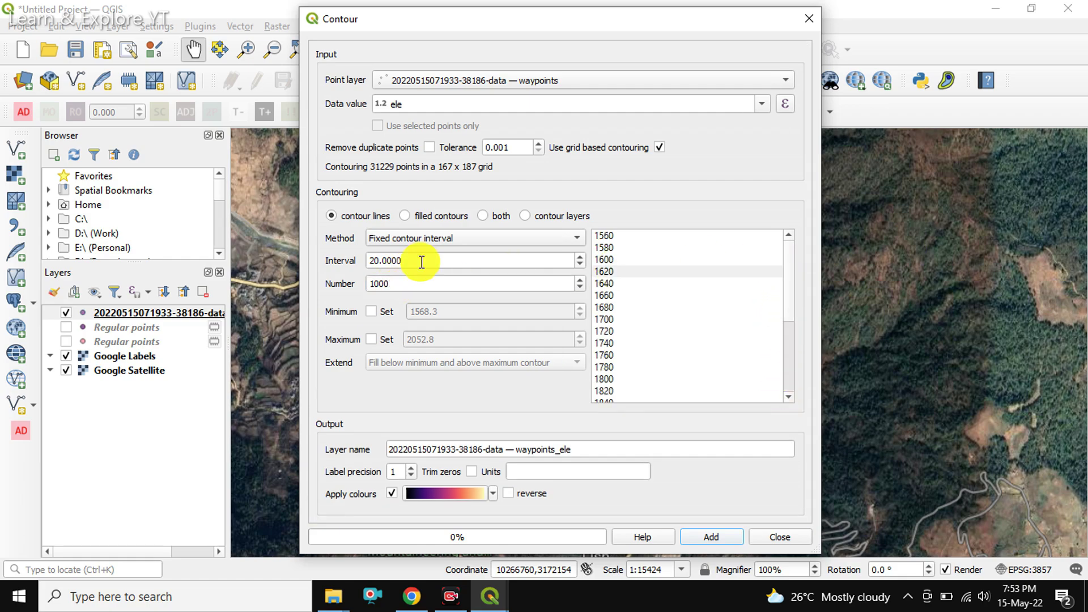
drag(421, 262, 338, 257)
text(20)
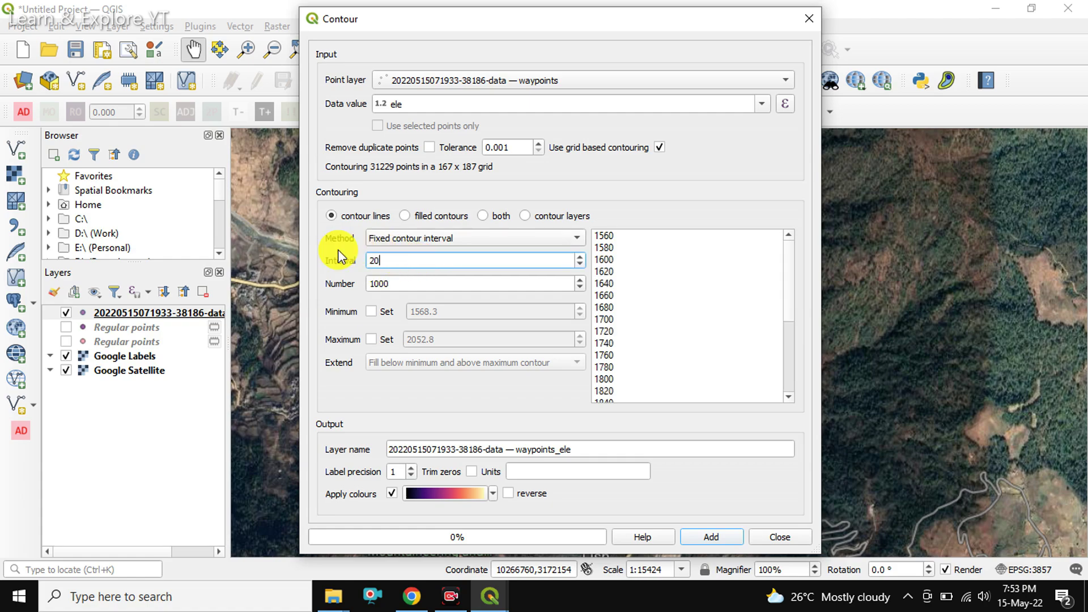
click(401, 285)
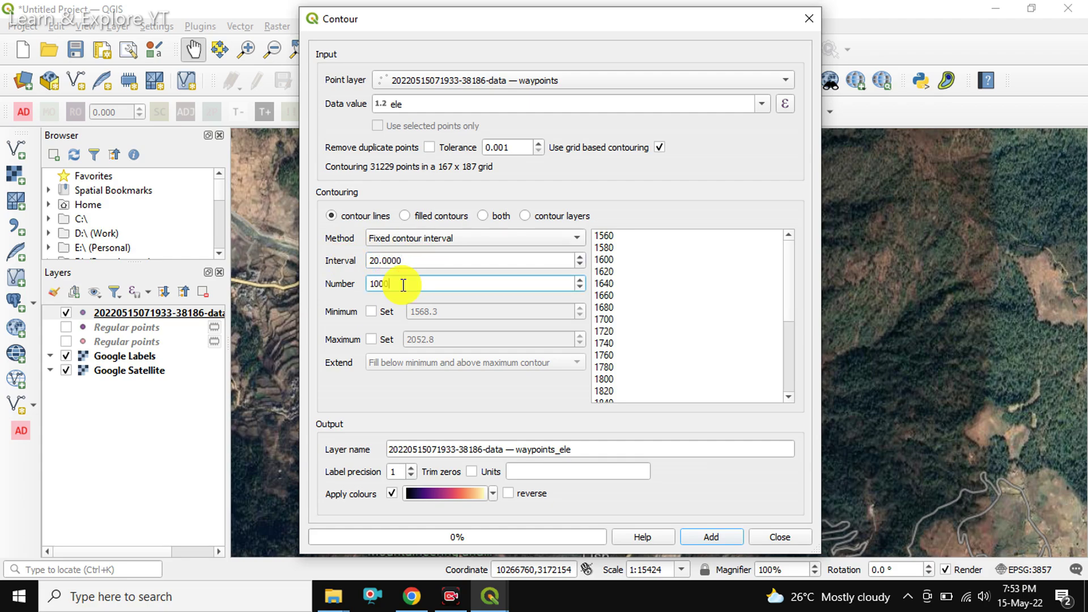
scroll(644, 338, down, 3)
scroll(638, 341, up, 3)
scroll(626, 322, down, 2)
scroll(626, 283, down, 2)
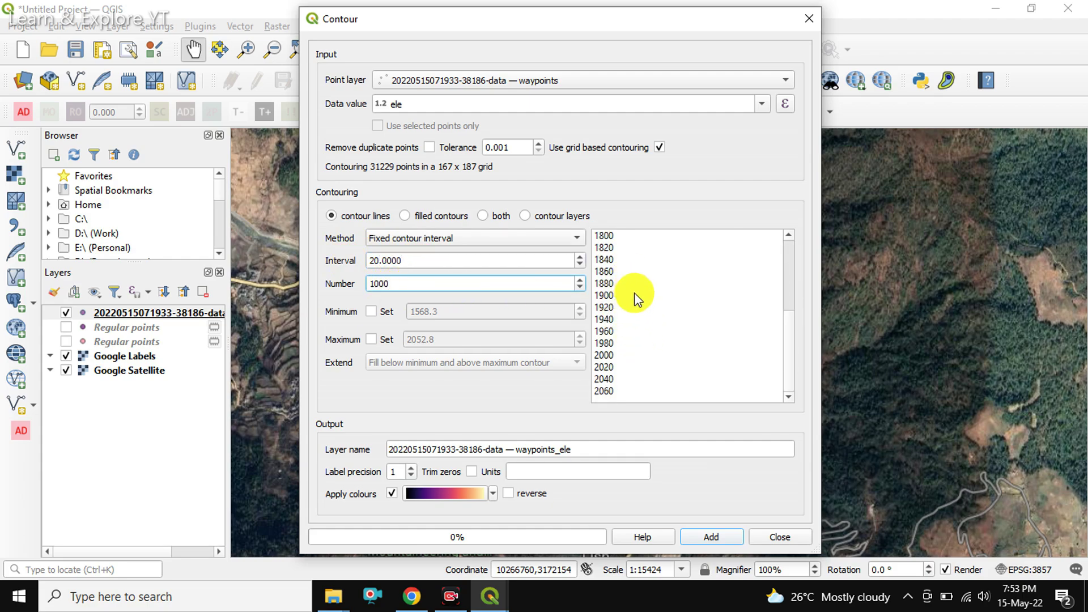
drag(413, 285, 326, 276)
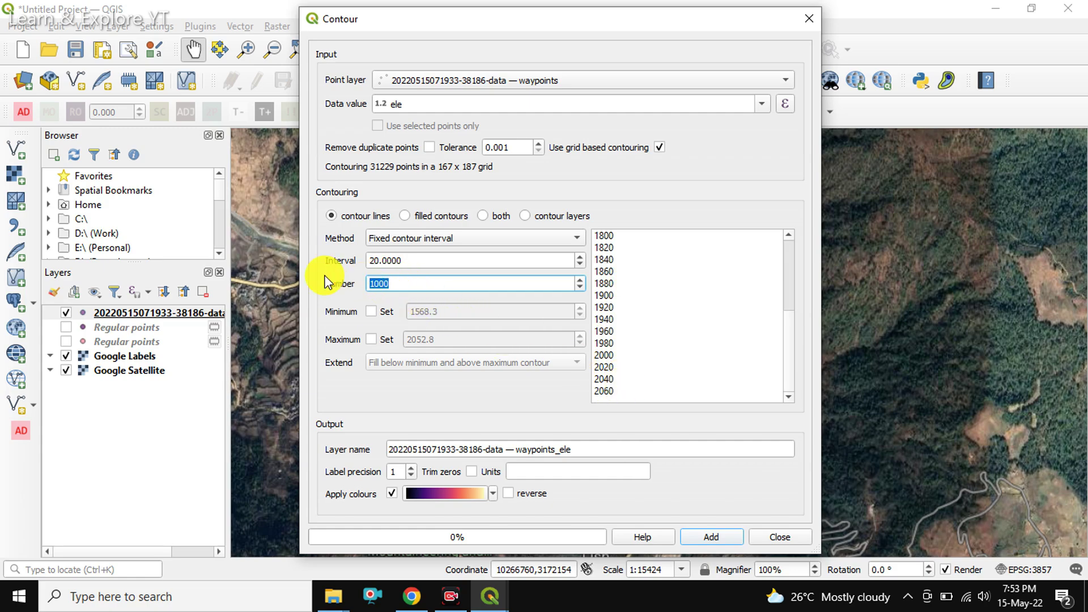
text(9999)
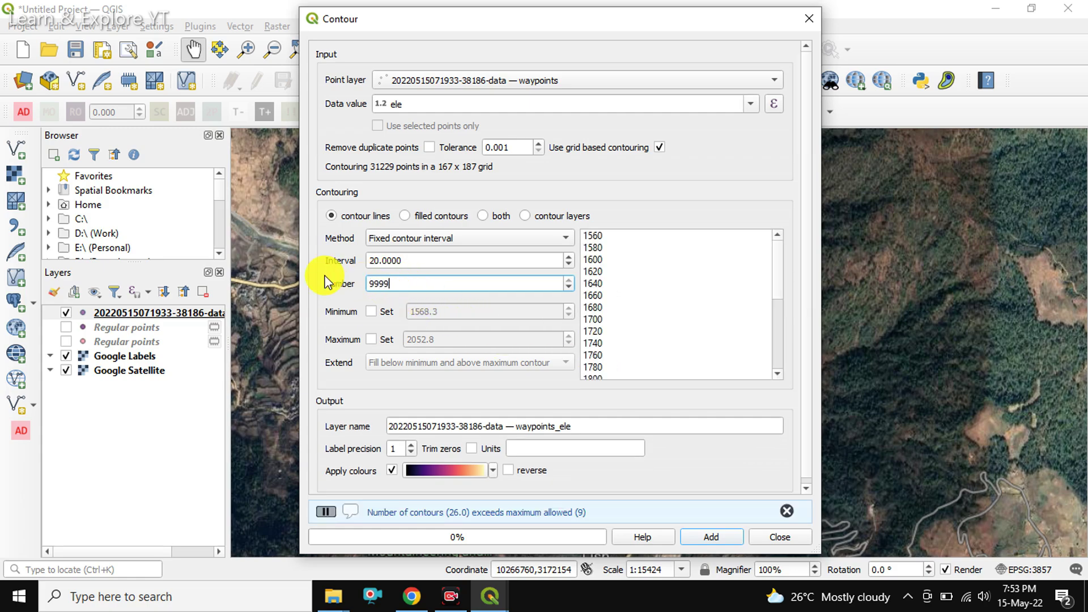
drag(777, 327, 778, 377)
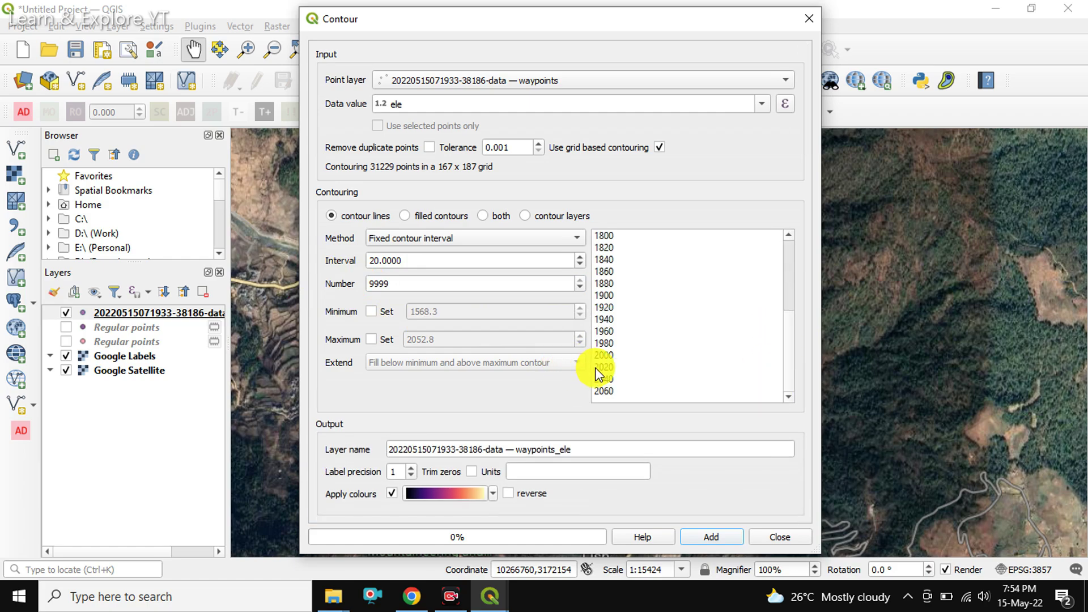
click(614, 393)
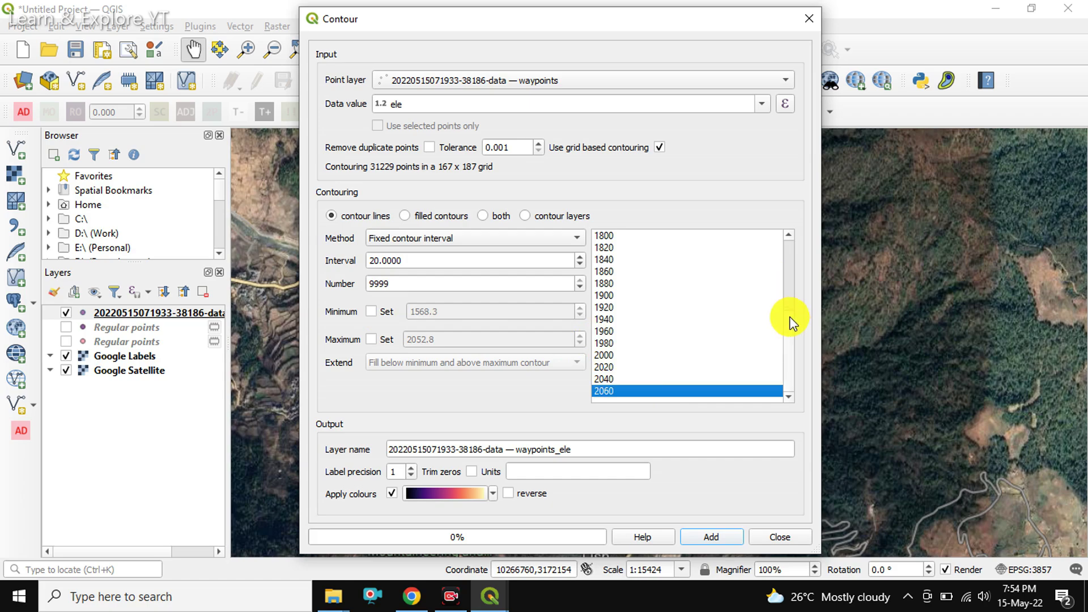
drag(790, 319, 776, 241)
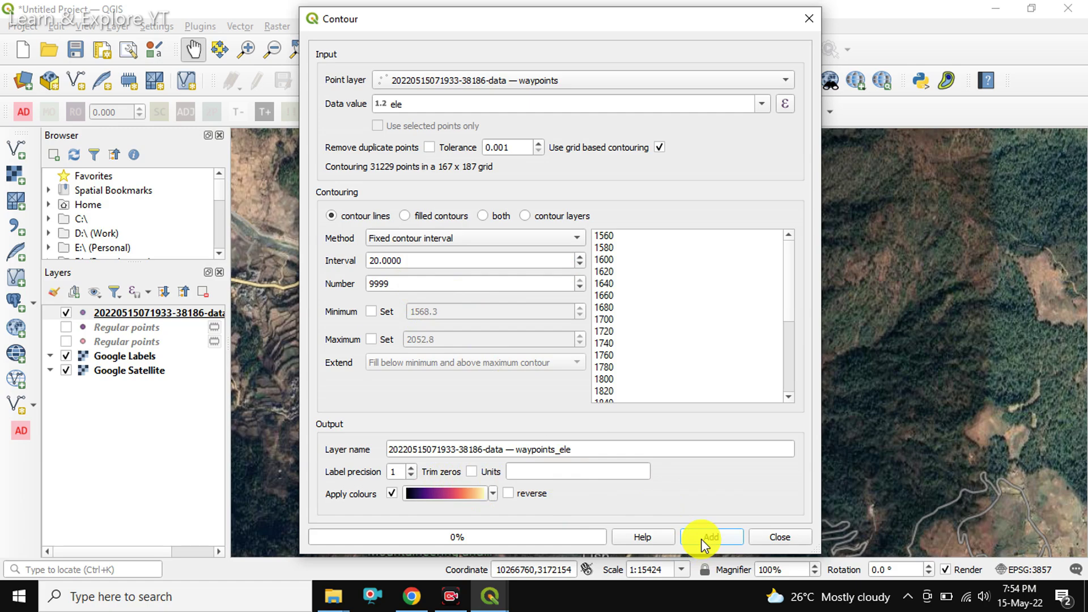
scroll(426, 493, down, 1)
- Apply the Turbo colour ramp and add the waypoints_ele contour layer
click(497, 499)
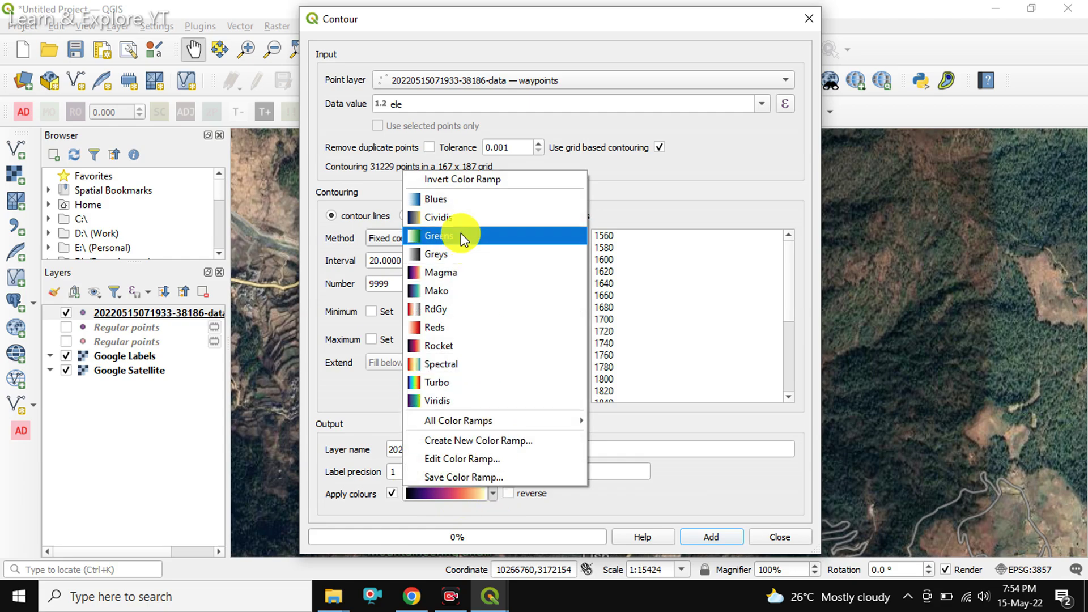
click(481, 383)
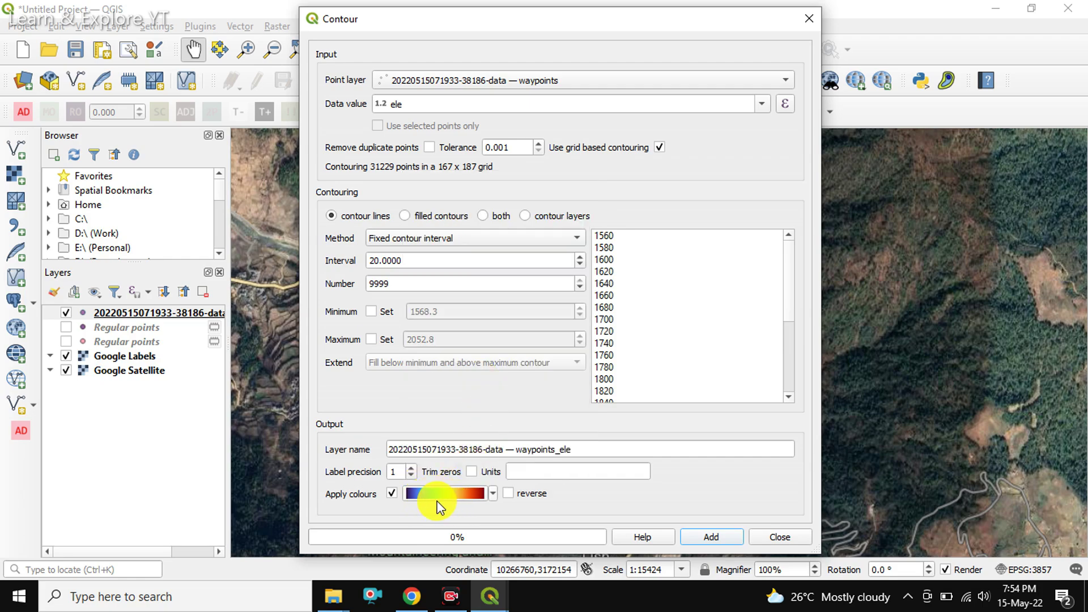
click(707, 538)
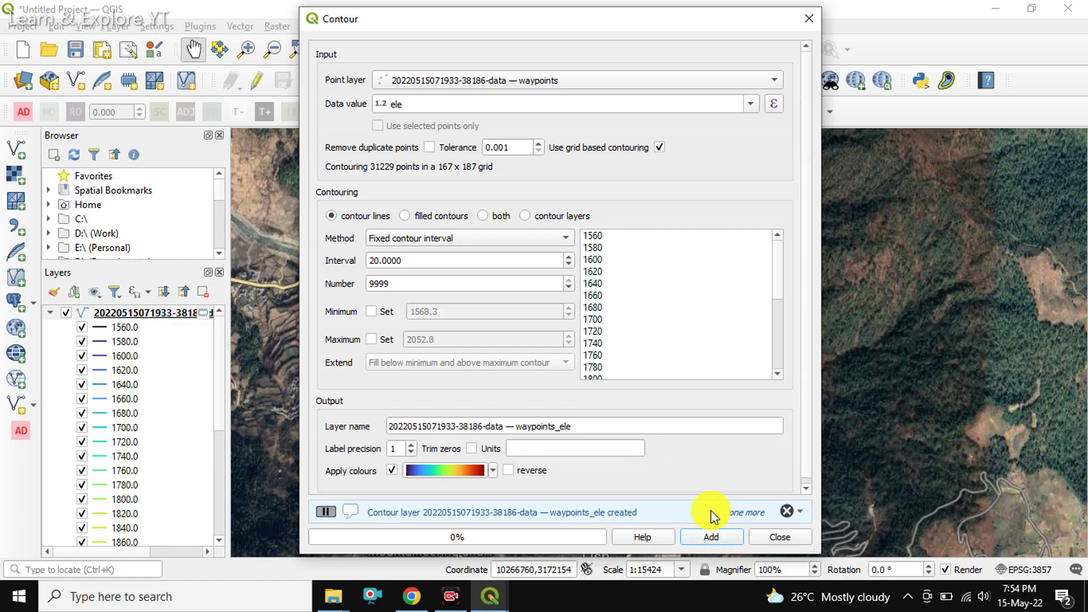
click(712, 539)
- Close the Contour dialog, collapse the elevation classes, and hide the red points layer
click(778, 538)
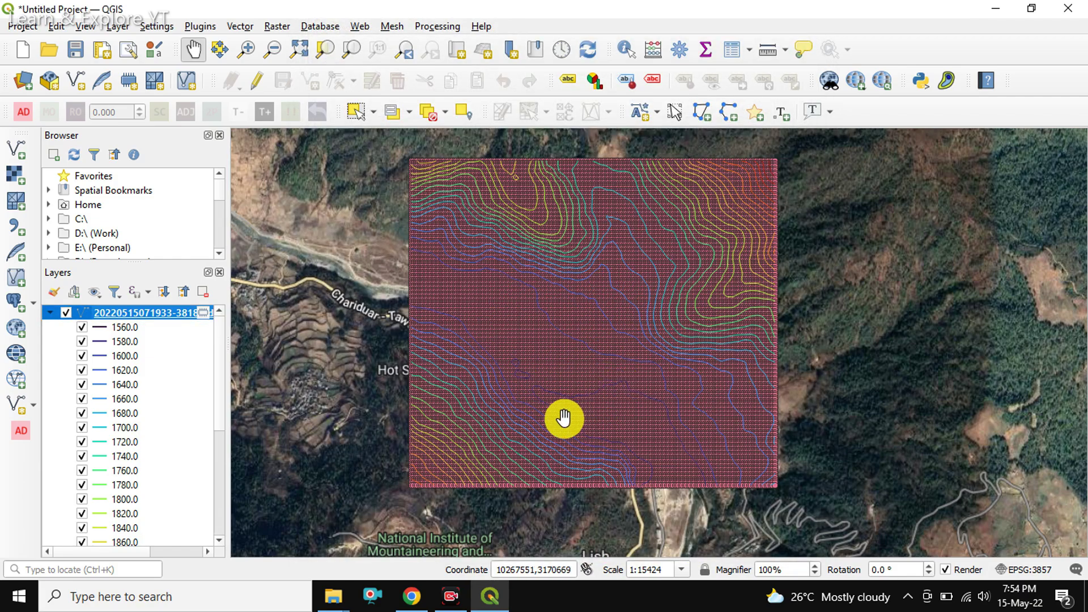
click(53, 313)
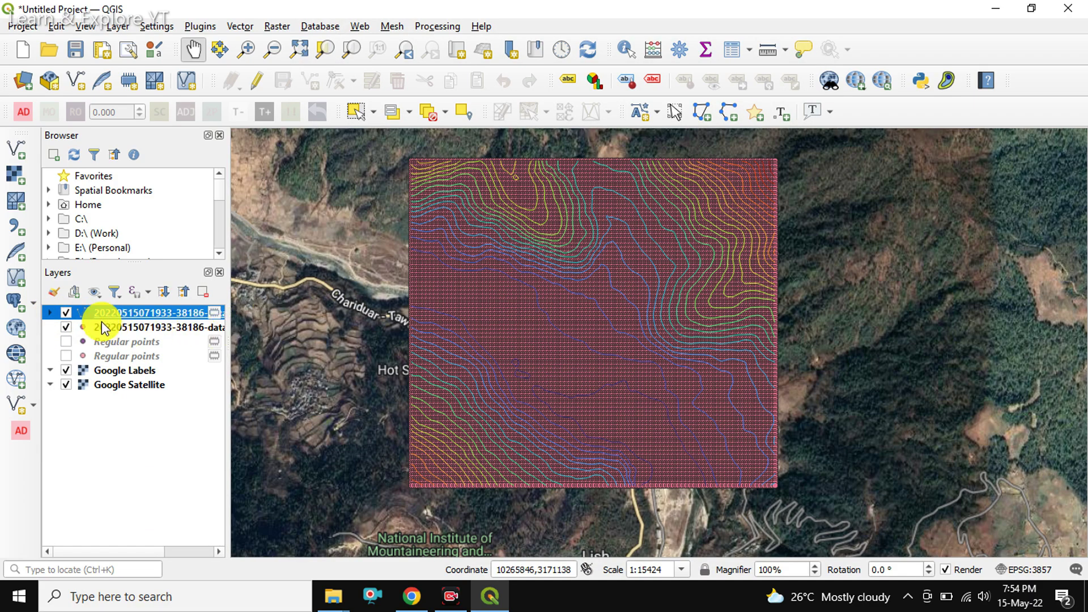
click(67, 328)
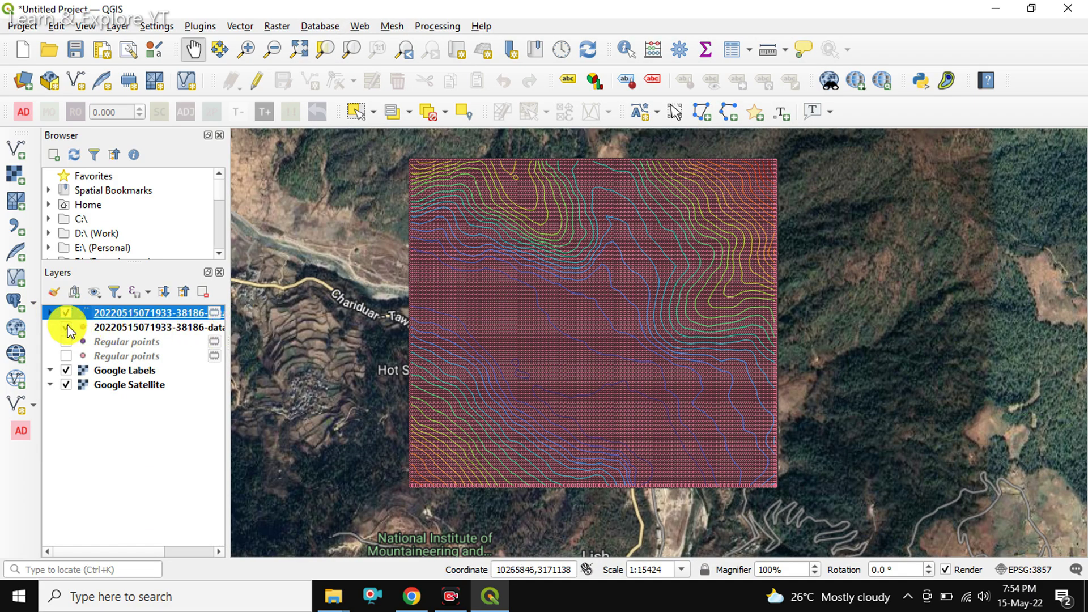
click(66, 327)
scroll(730, 295, up, 1)
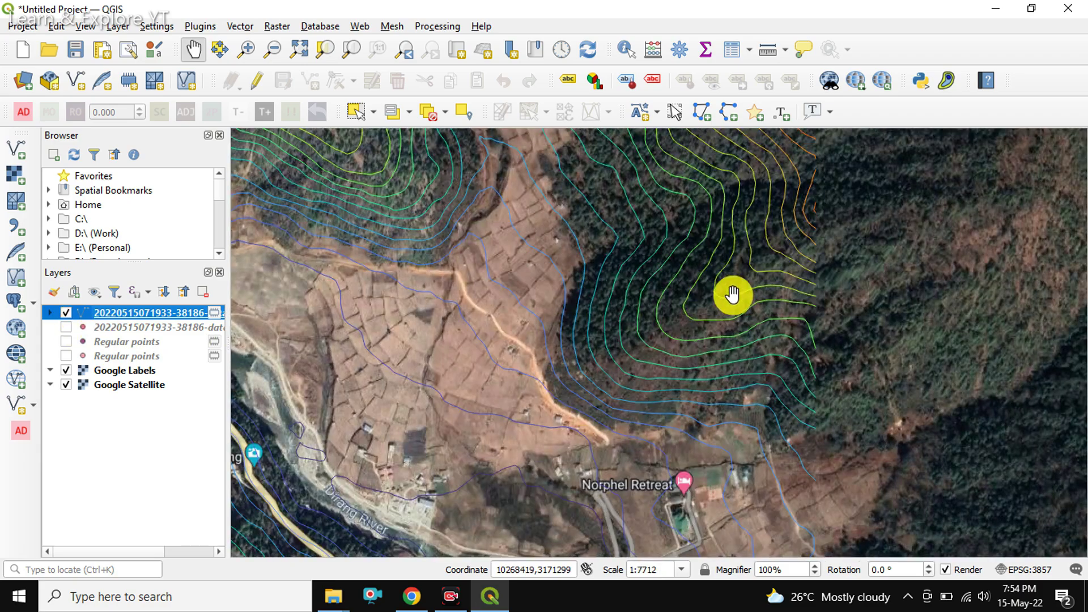
drag(581, 299, 534, 310)
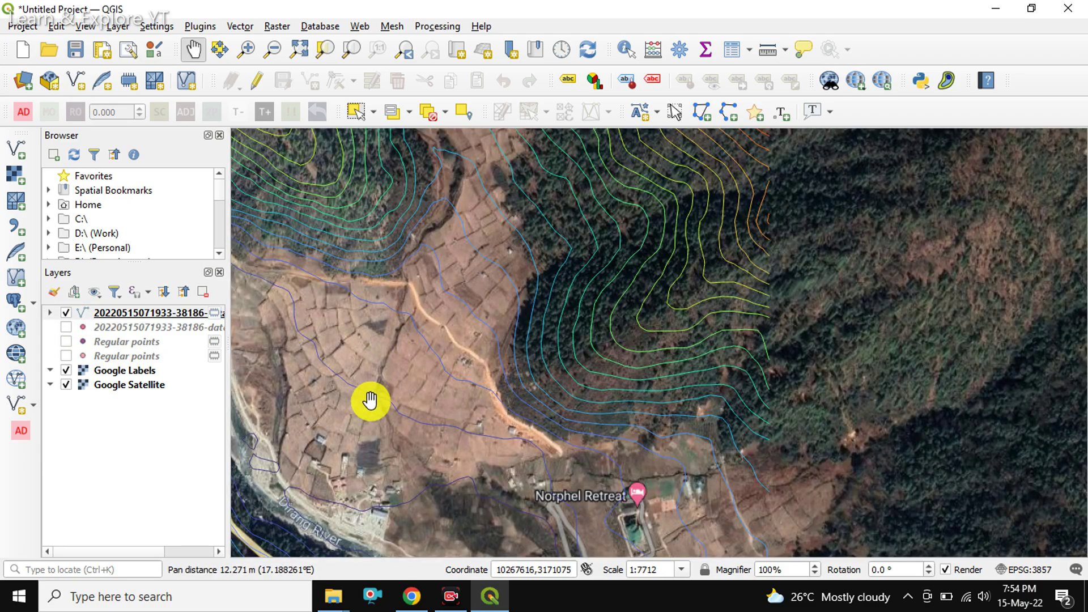
drag(370, 400, 498, 299)
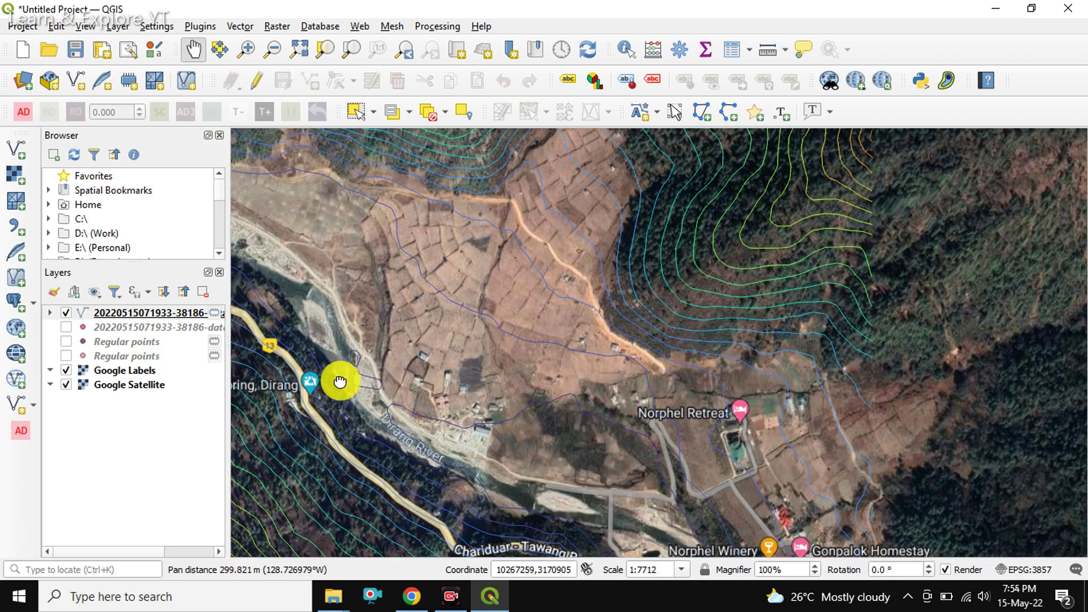
mouse_move(323, 255)
mouse_down()
mouse_move(350, 321)
mouse_move(450, 352)
mouse_up()
mouse_move(530, 312)
mouse_down()
mouse_move(561, 304)
mouse_move(454, 376)
mouse_up()
scroll(561, 304, down, 1)
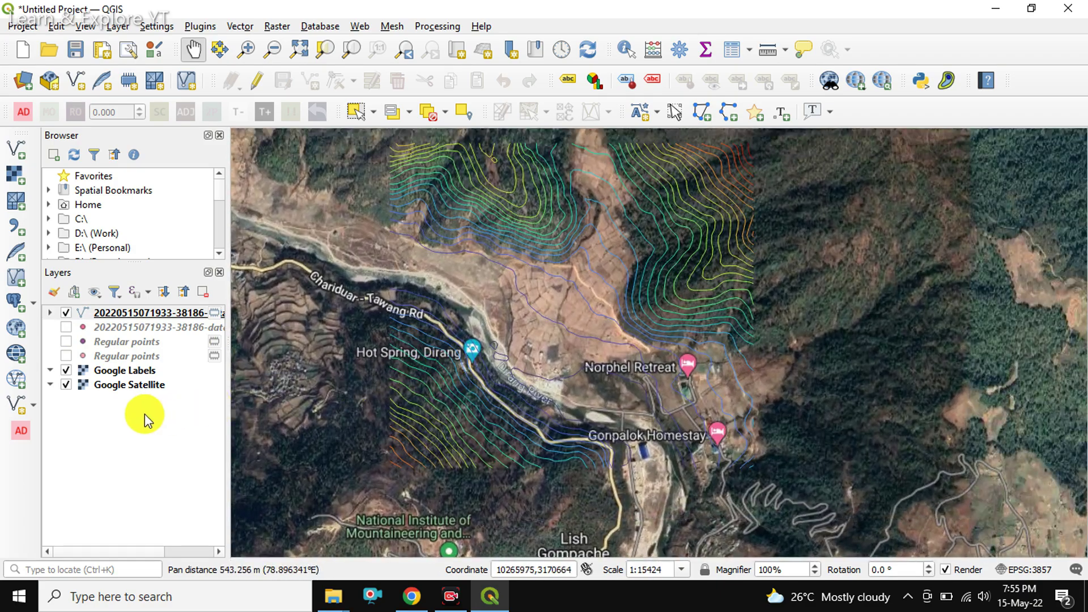
- Hide Google Labels and Google Satellite to view contours on a blank canvas
click(66, 372)
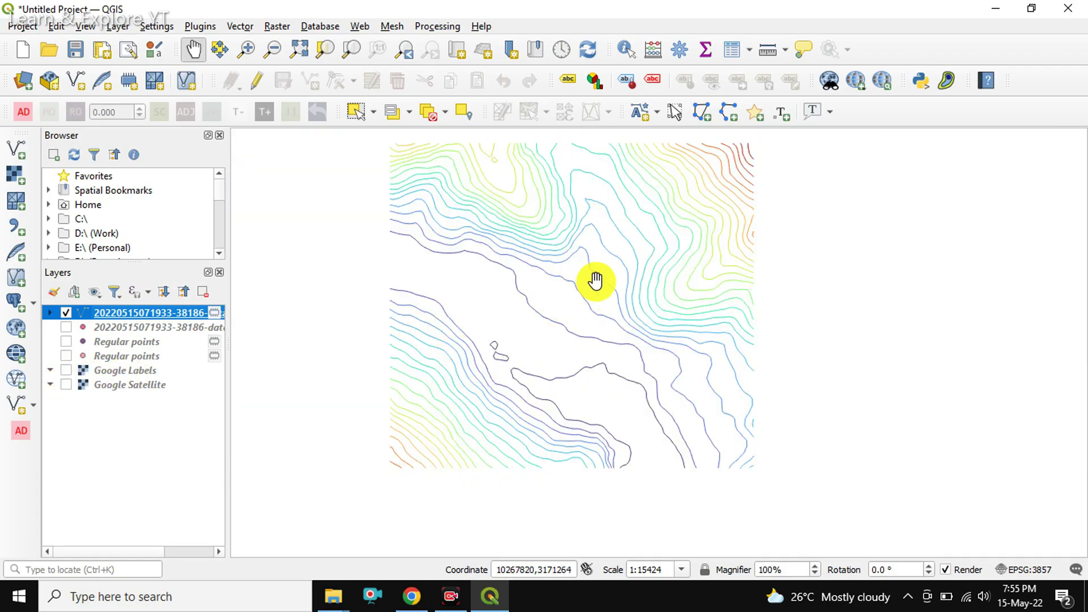
scroll(554, 269, up, 1)
drag(553, 269, 642, 239)
drag(502, 335, 694, 231)
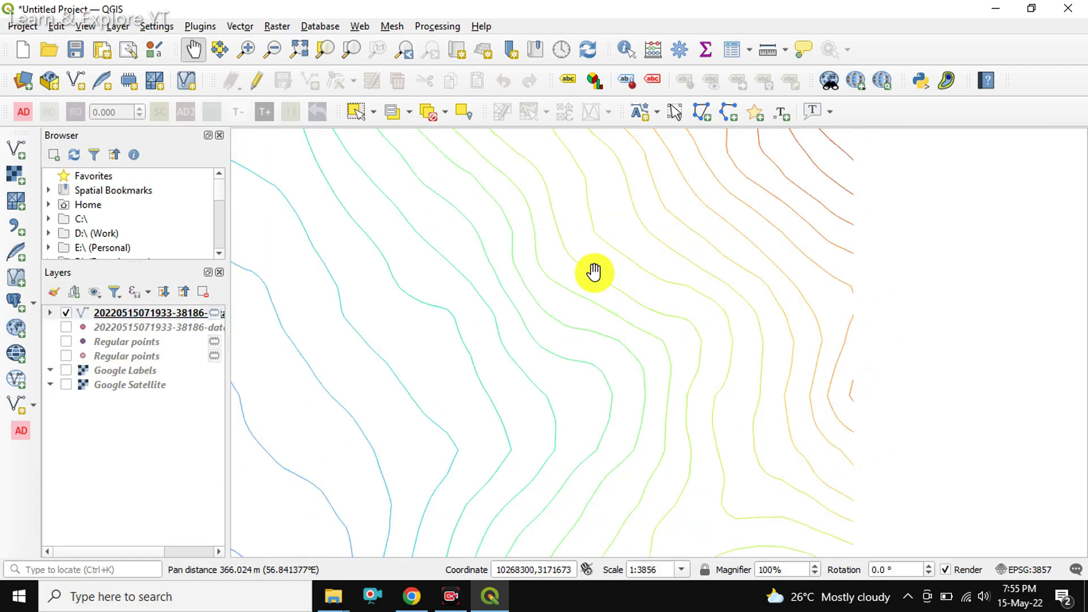
drag(592, 272, 674, 300)
scroll(554, 312, down, 1)
drag(514, 320, 525, 282)
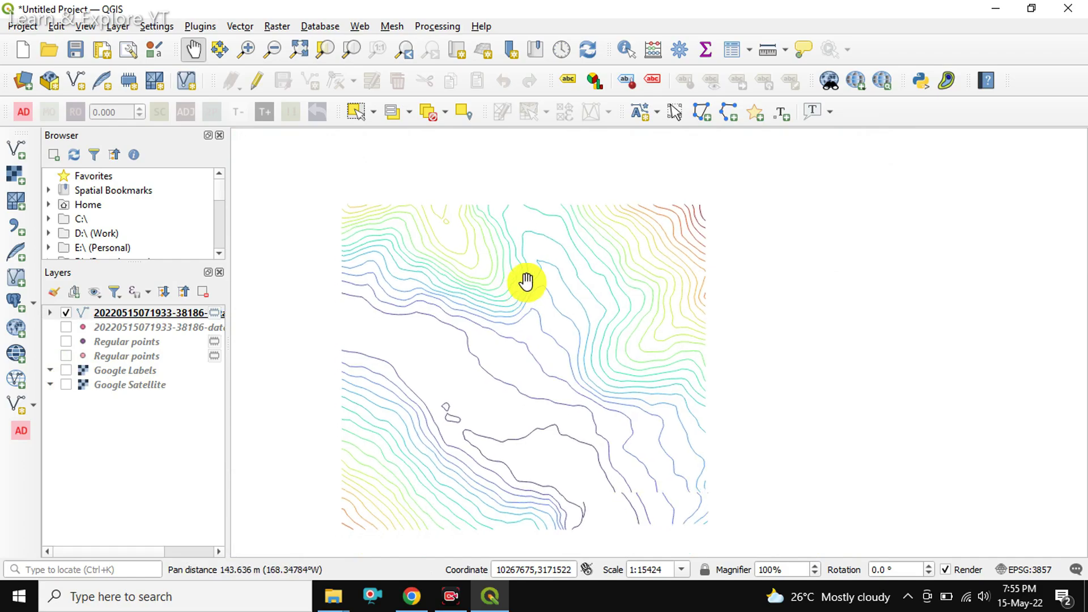
scroll(489, 385, up, 1)
scroll(452, 263, up, 1)
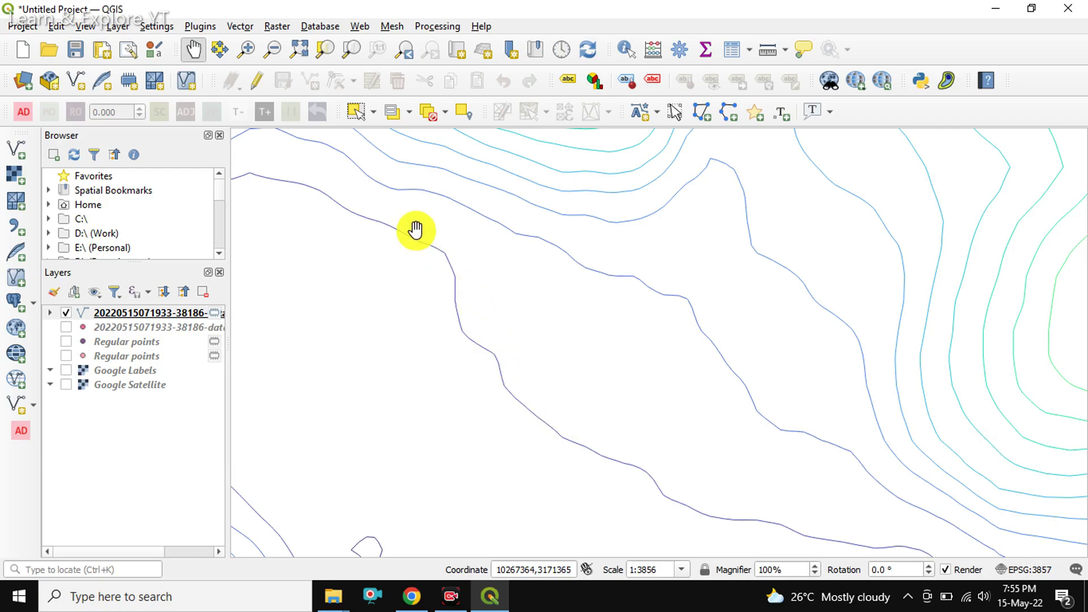
right_click(117, 315)
scroll(498, 335, down, 1)
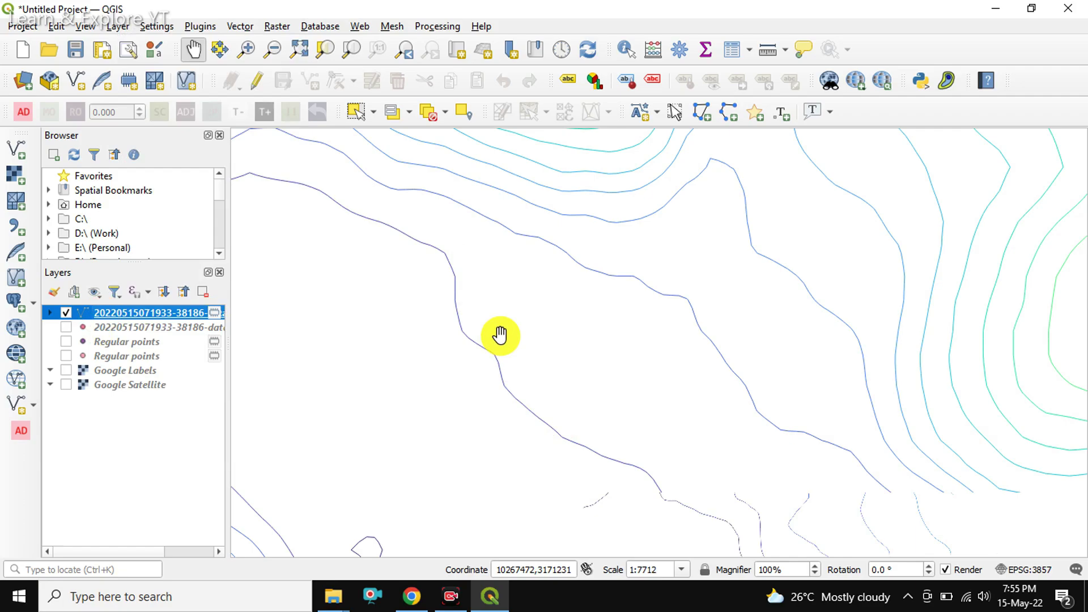
scroll(576, 335, down, 1)
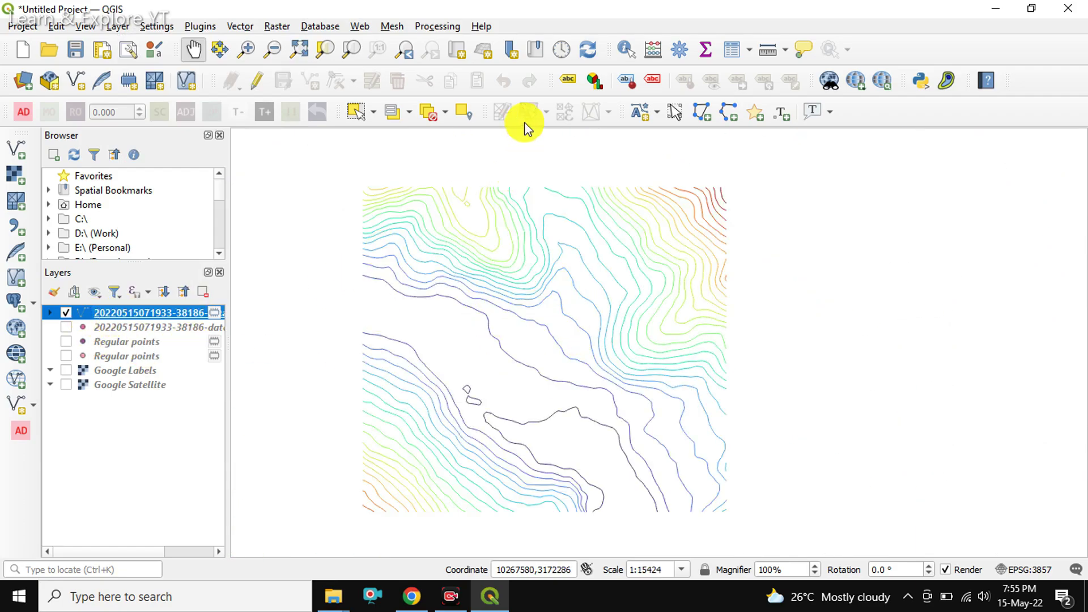
- Give the contour layer Single Labels with the ele field as label value
click(568, 85)
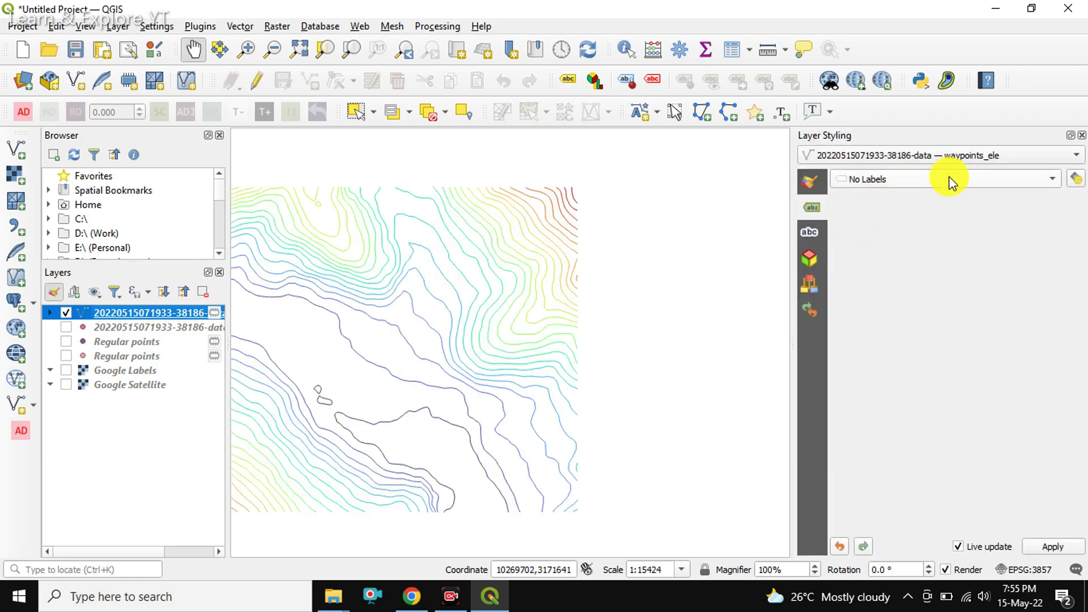
click(918, 181)
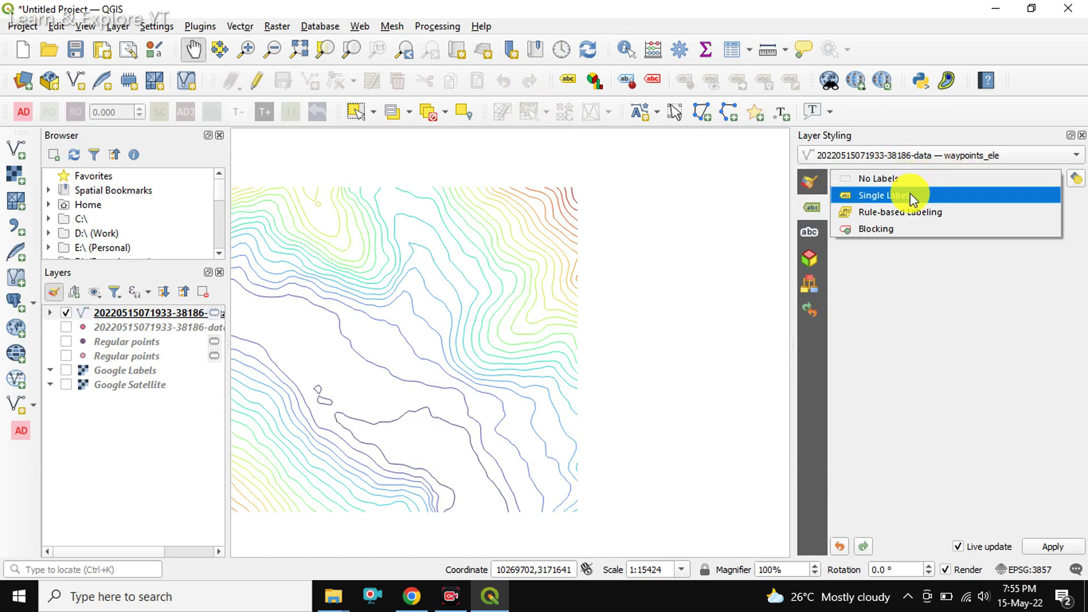
click(914, 198)
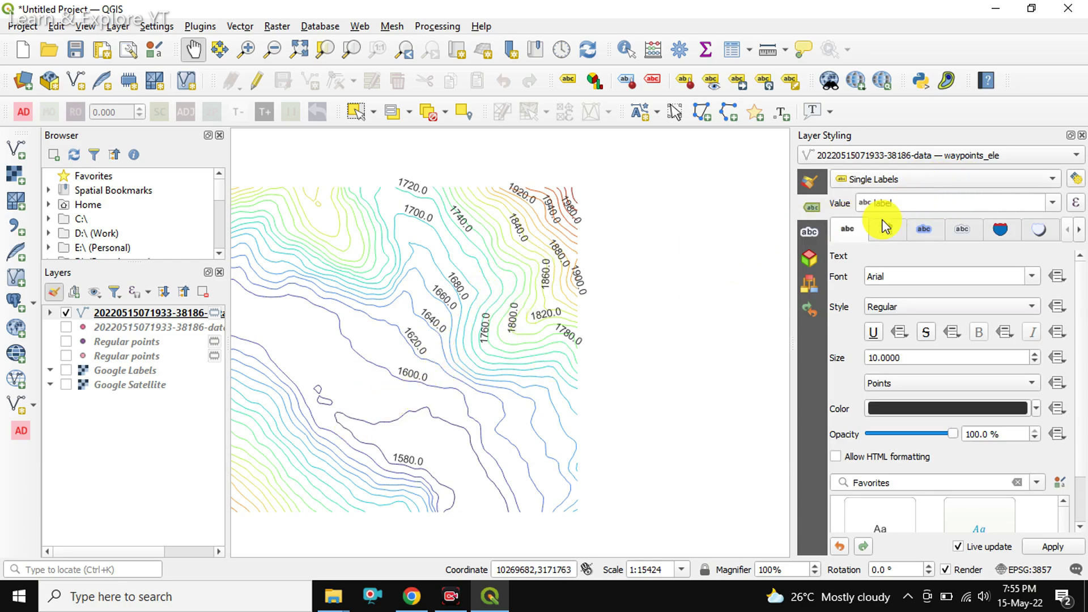
click(1055, 203)
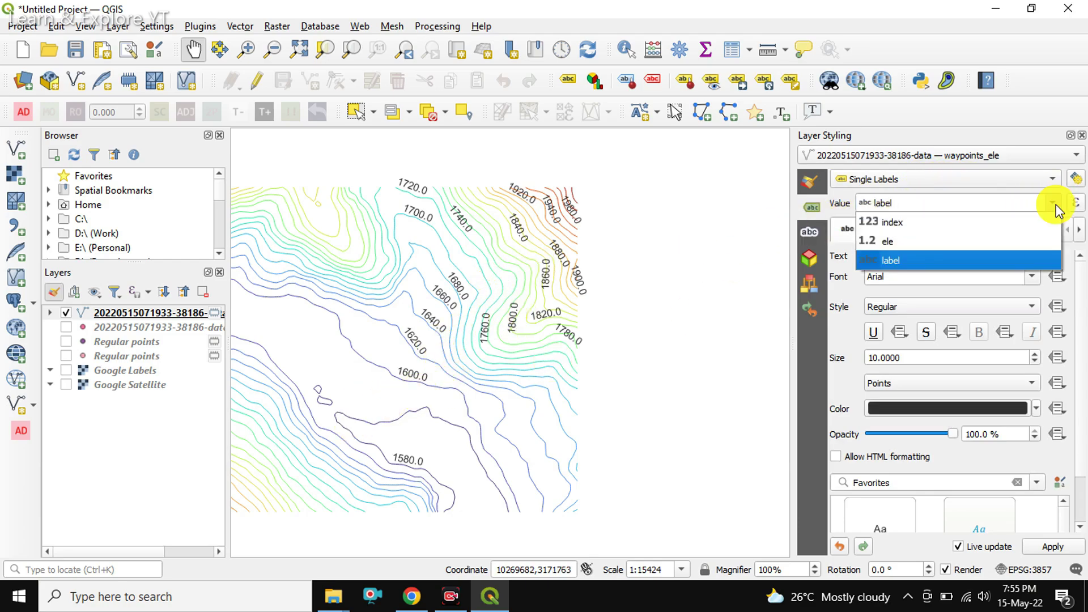
click(925, 240)
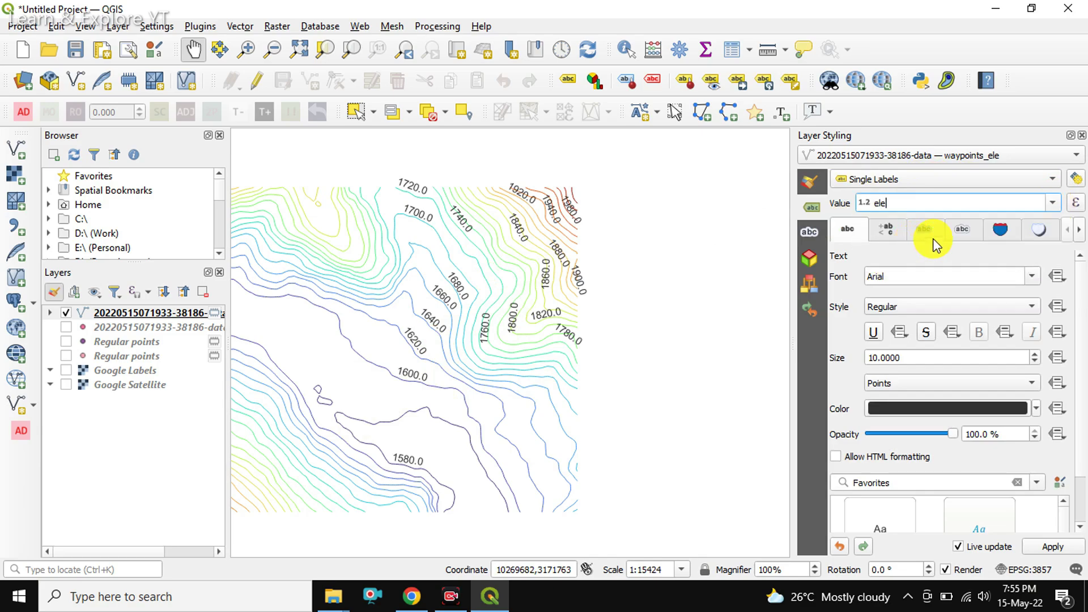
click(1052, 203)
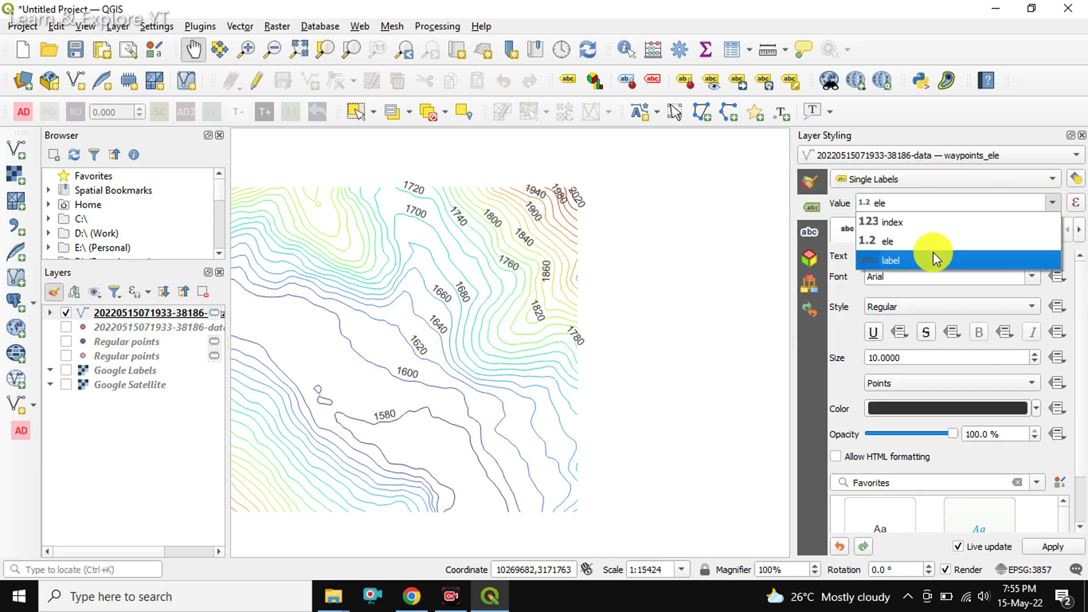
click(933, 256)
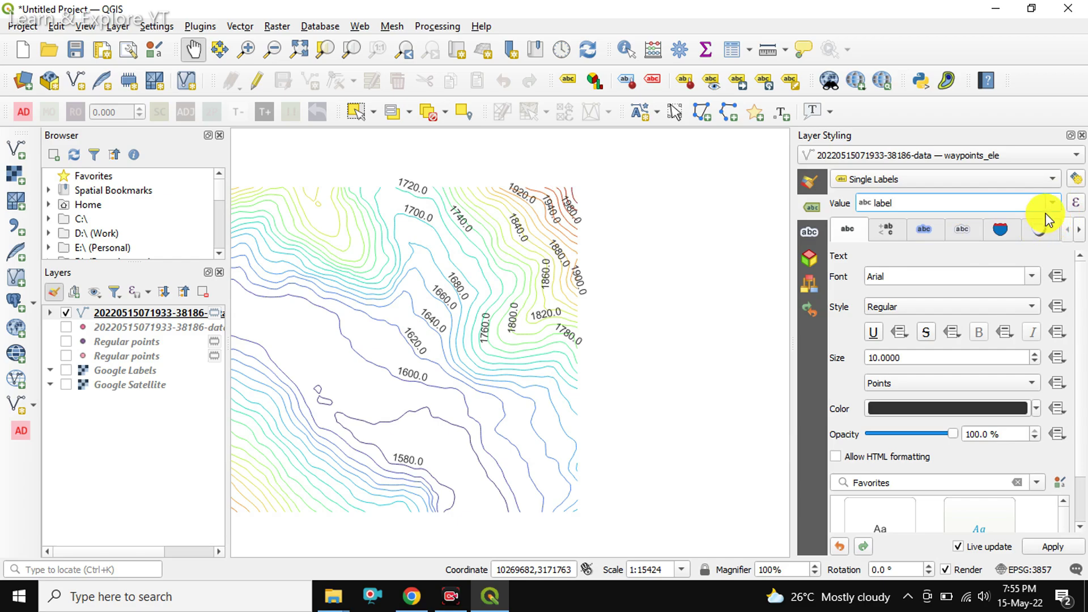
click(1052, 203)
click(927, 243)
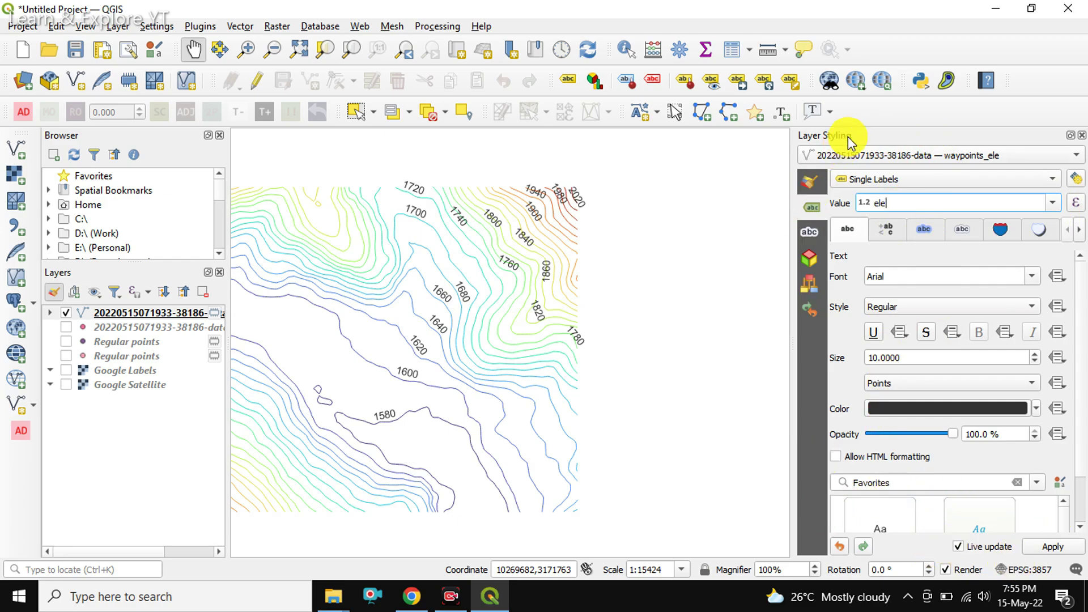
click(1081, 135)
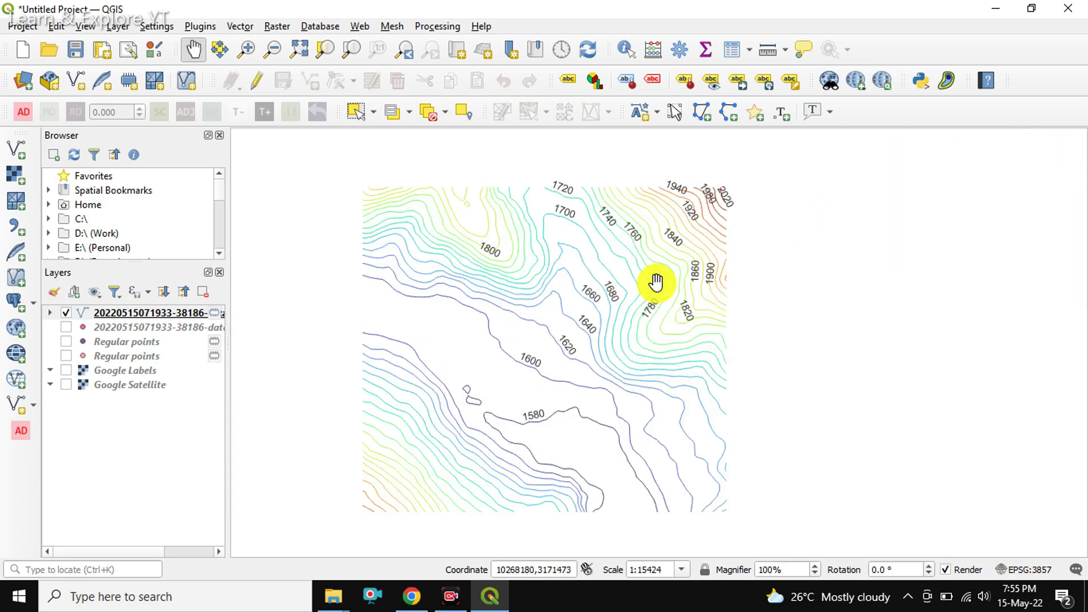
scroll(502, 377, up, 2)
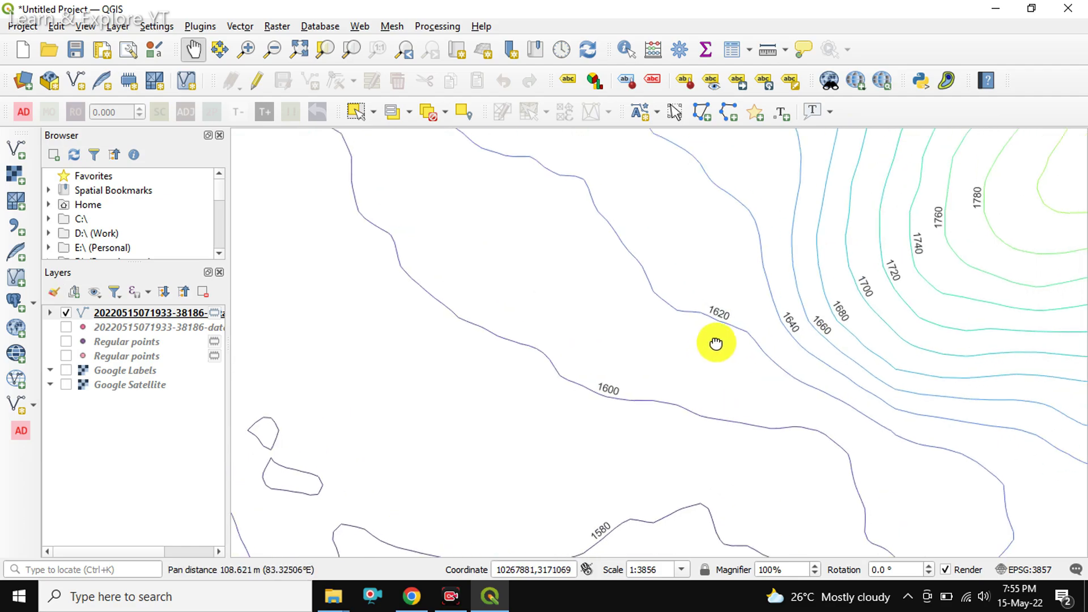
drag(725, 398, 570, 401)
scroll(514, 397, up, 1)
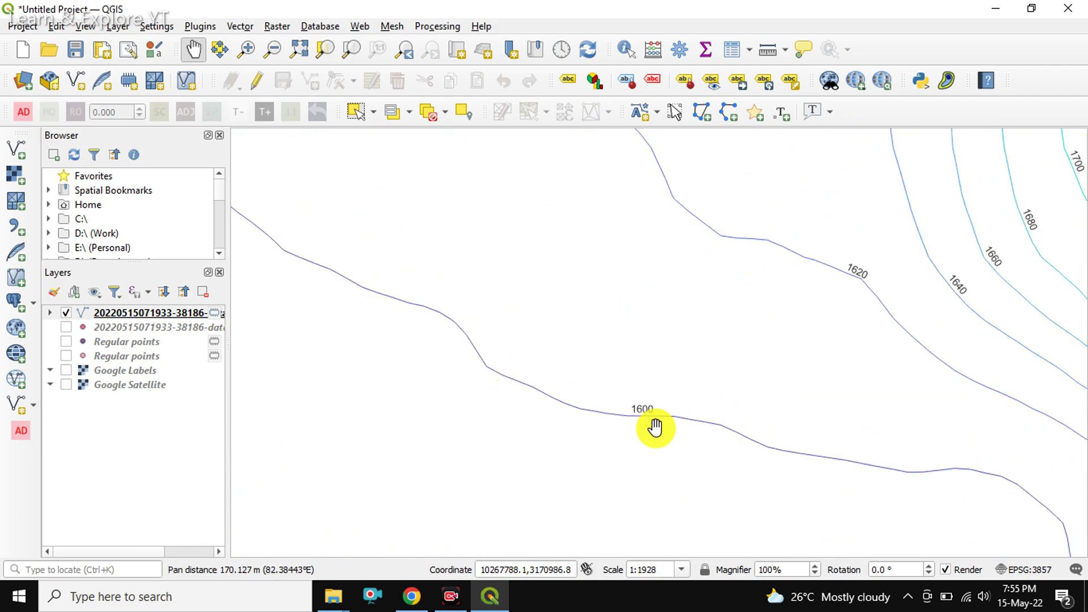
mouse_move(811, 326)
mouse_down()
mouse_move(720, 363)
mouse_move(788, 360)
mouse_up()
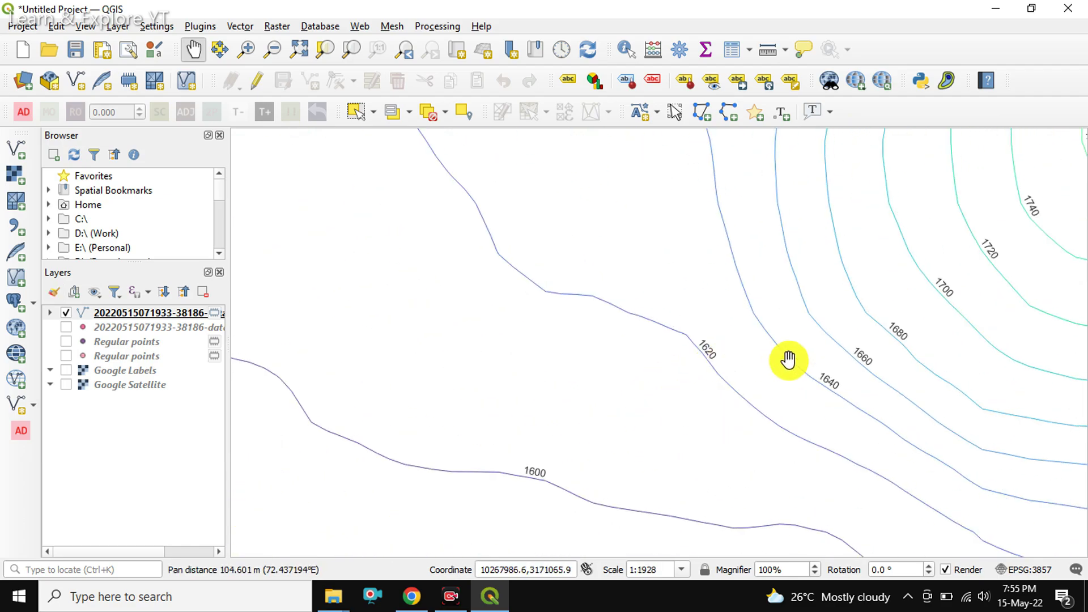
scroll(838, 400, down, 2)
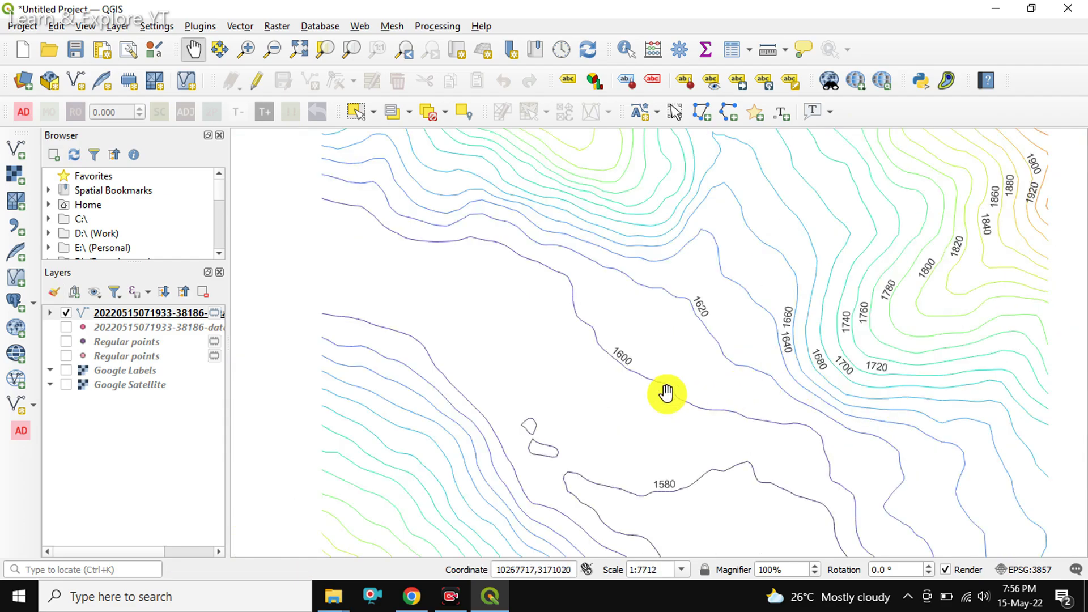
scroll(748, 418, down, 1)
scroll(733, 403, down, 1)
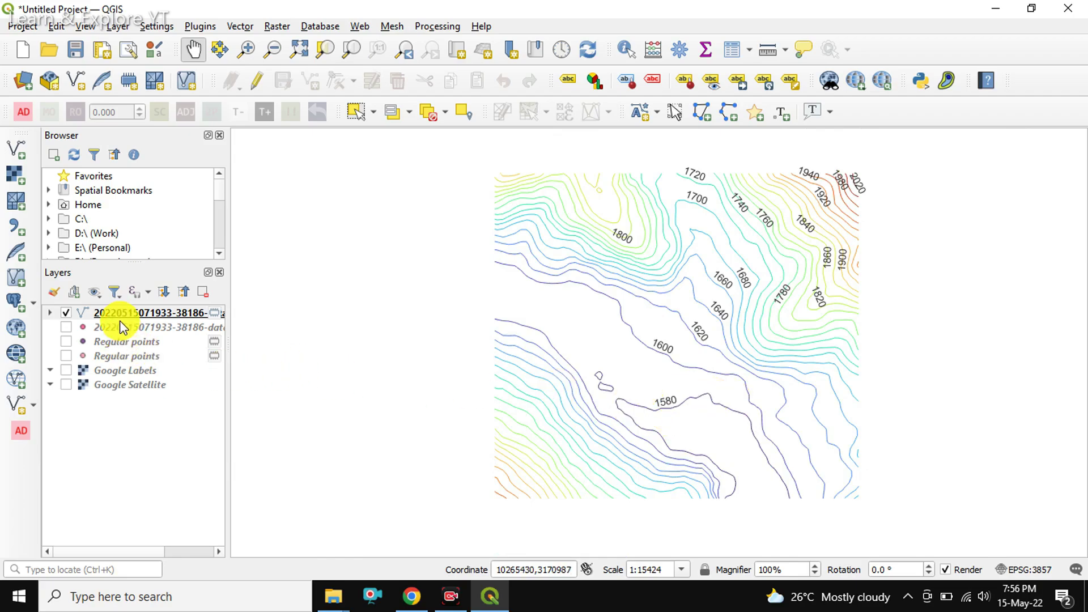
mouse_move(148, 313)
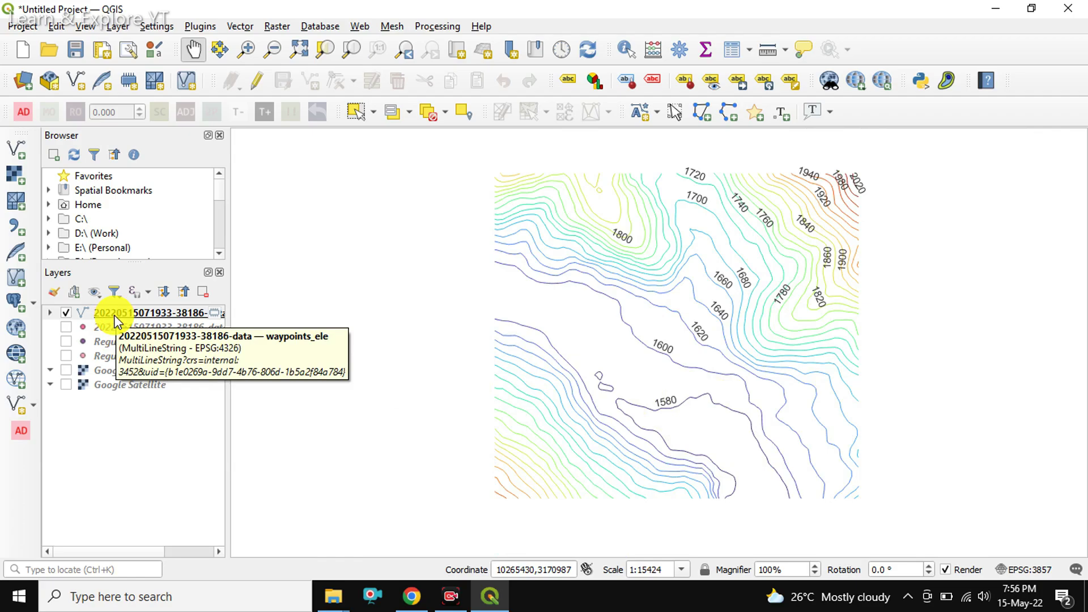
- Hide the contour layer and start the Contour tool again on the ele field
click(67, 314)
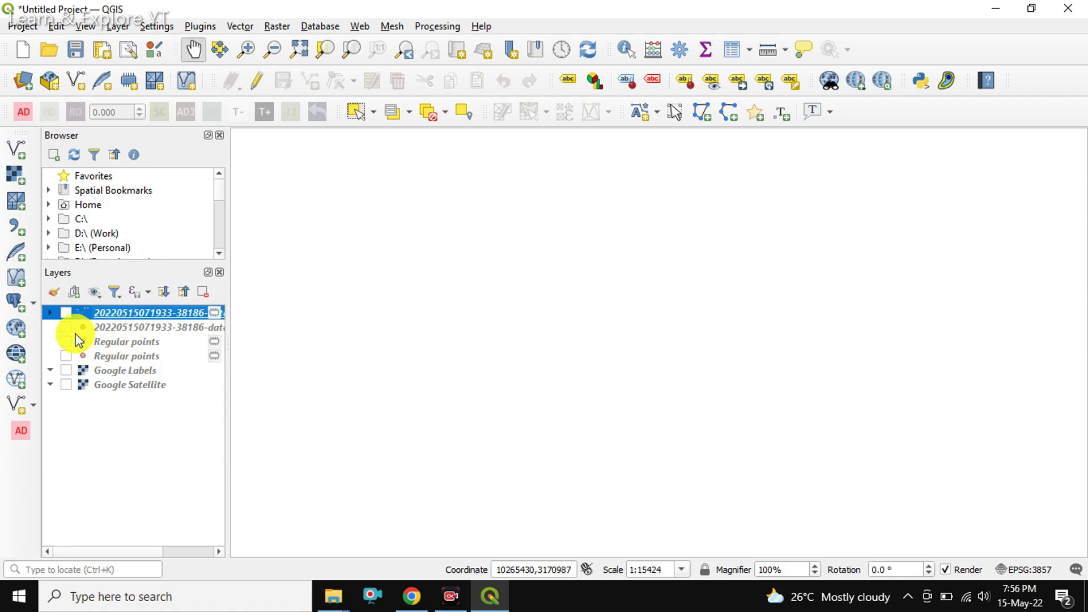
click(132, 331)
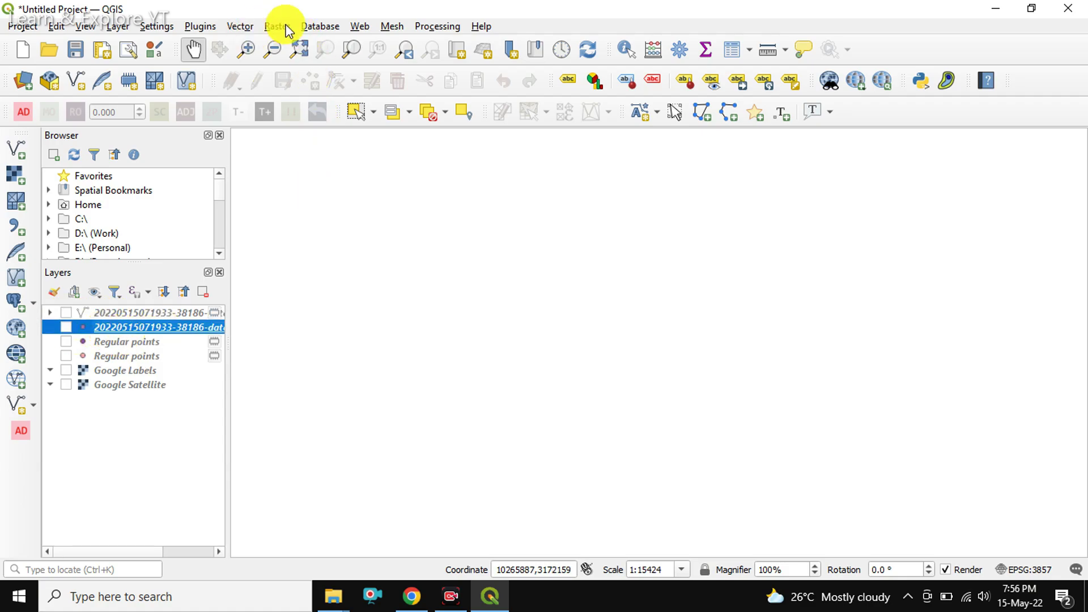
click(240, 26)
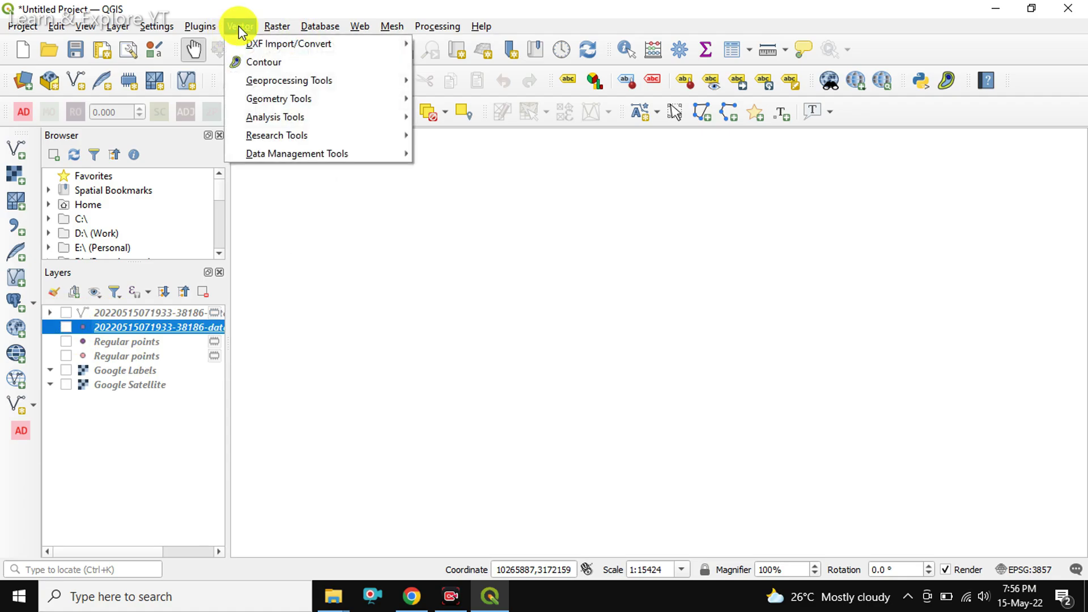
click(272, 58)
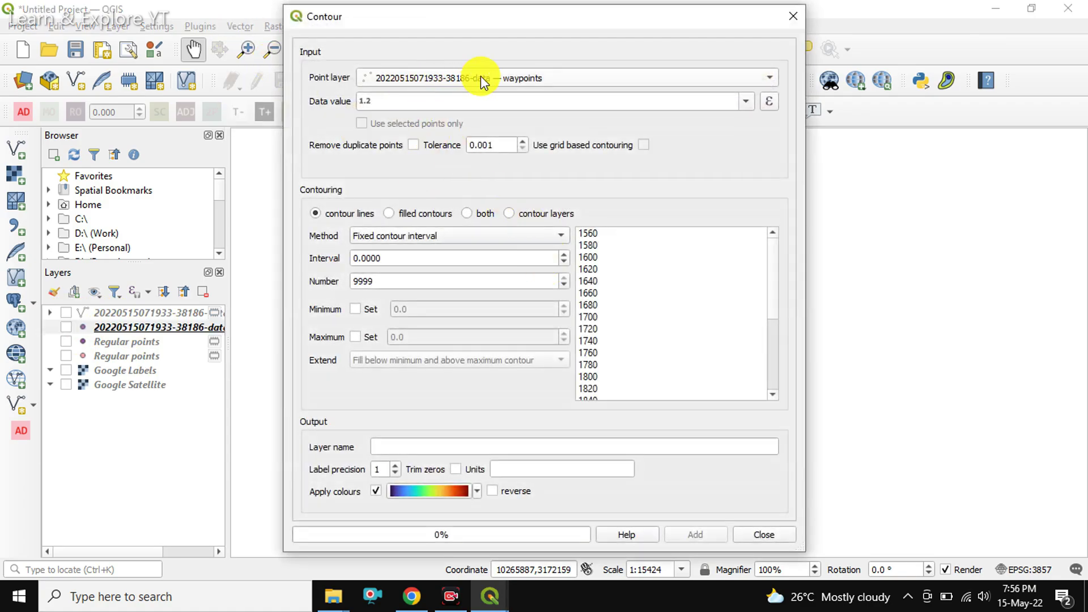
click(737, 106)
click(450, 126)
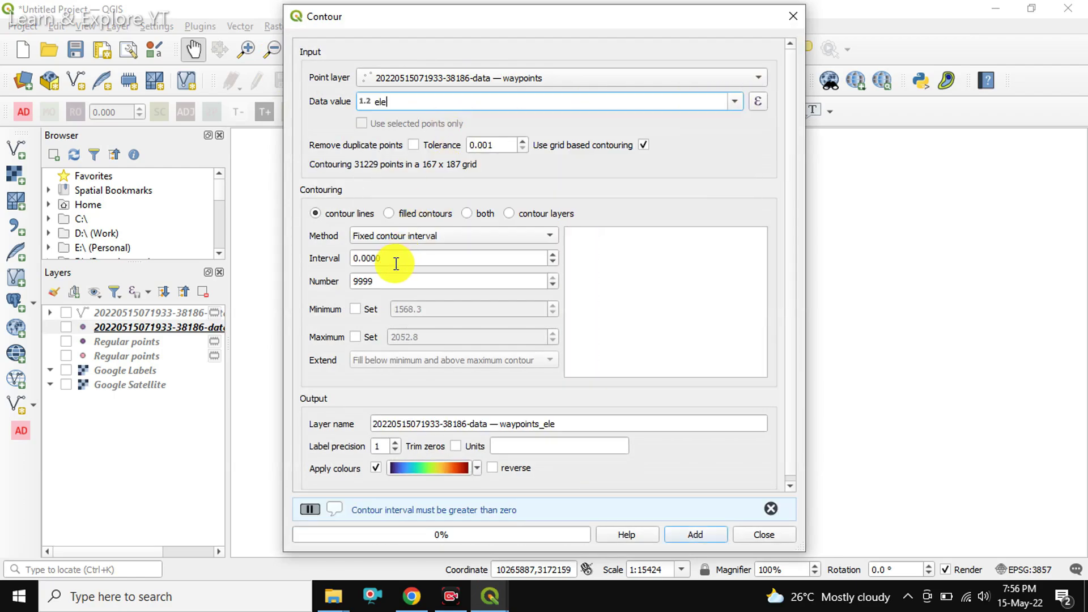
- Set a 10 m interval and regenerate, replacing the existing contour layer
click(370, 258)
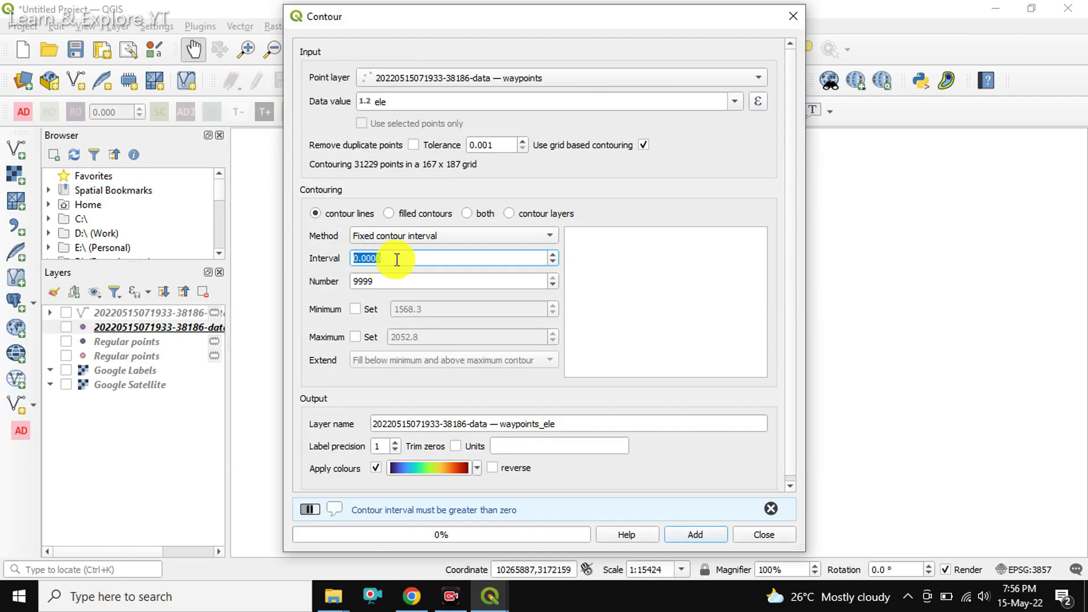
text(10)
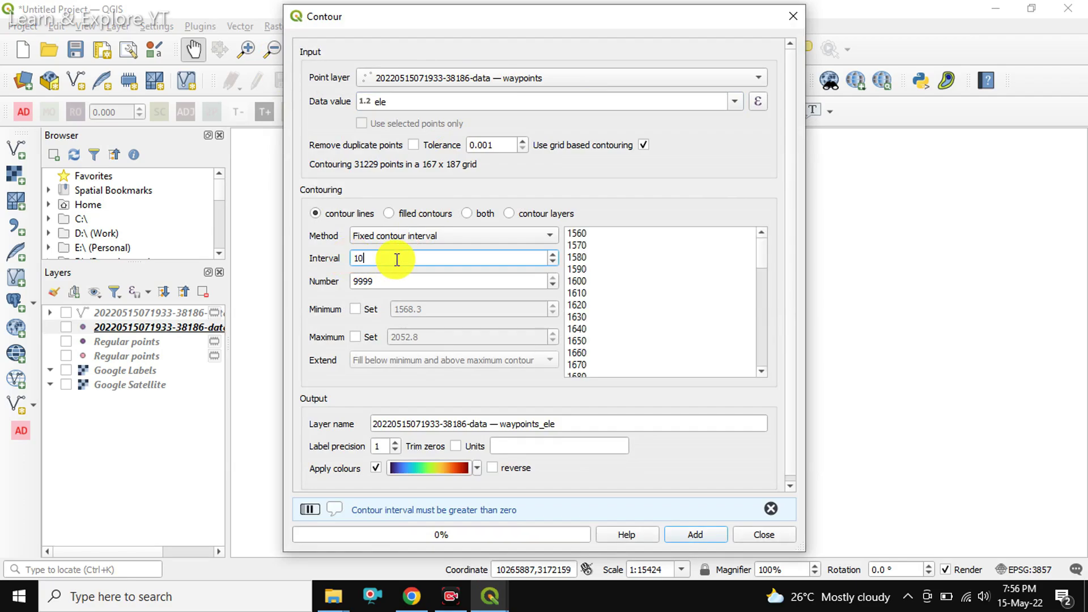
click(684, 535)
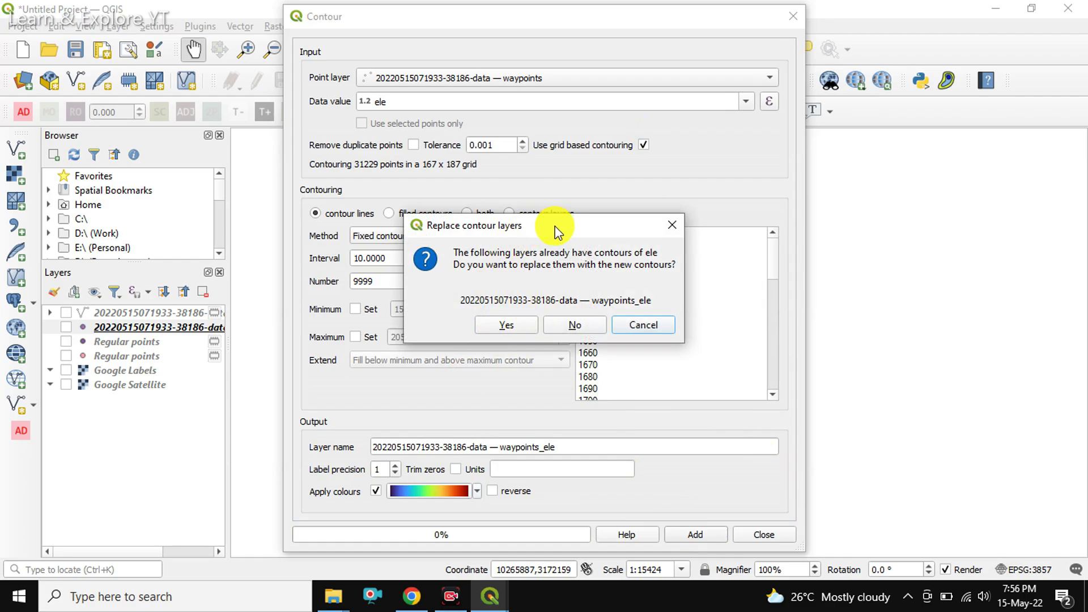
drag(556, 231, 577, 250)
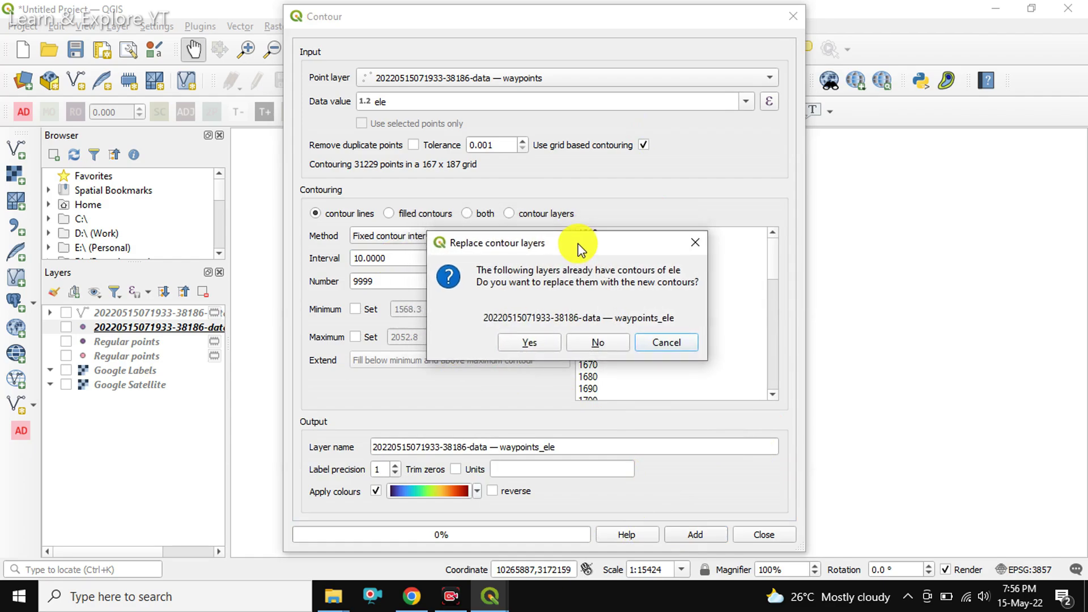
click(527, 343)
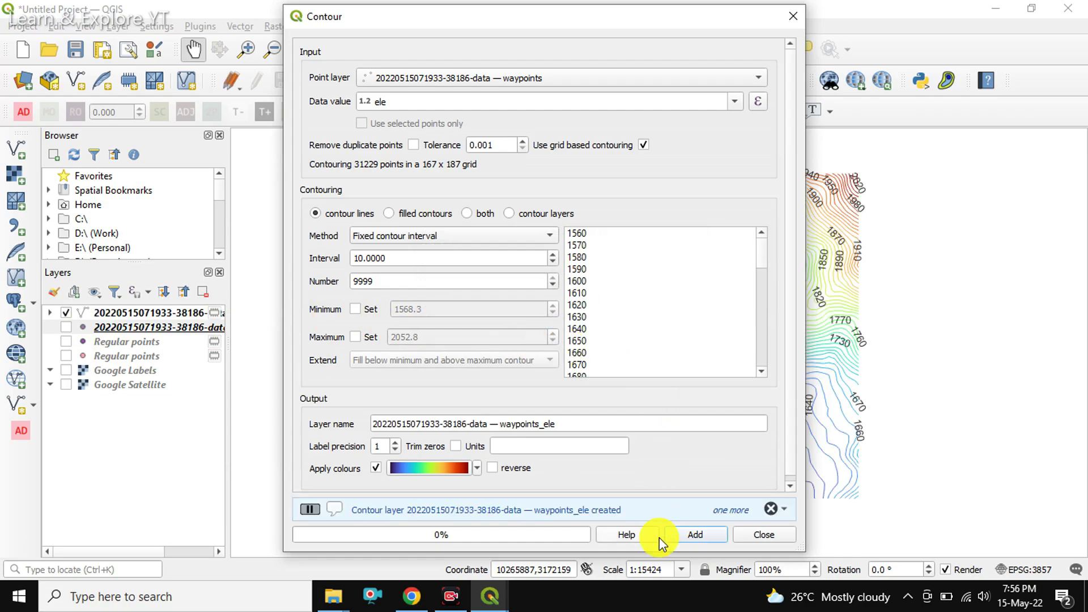
click(761, 534)
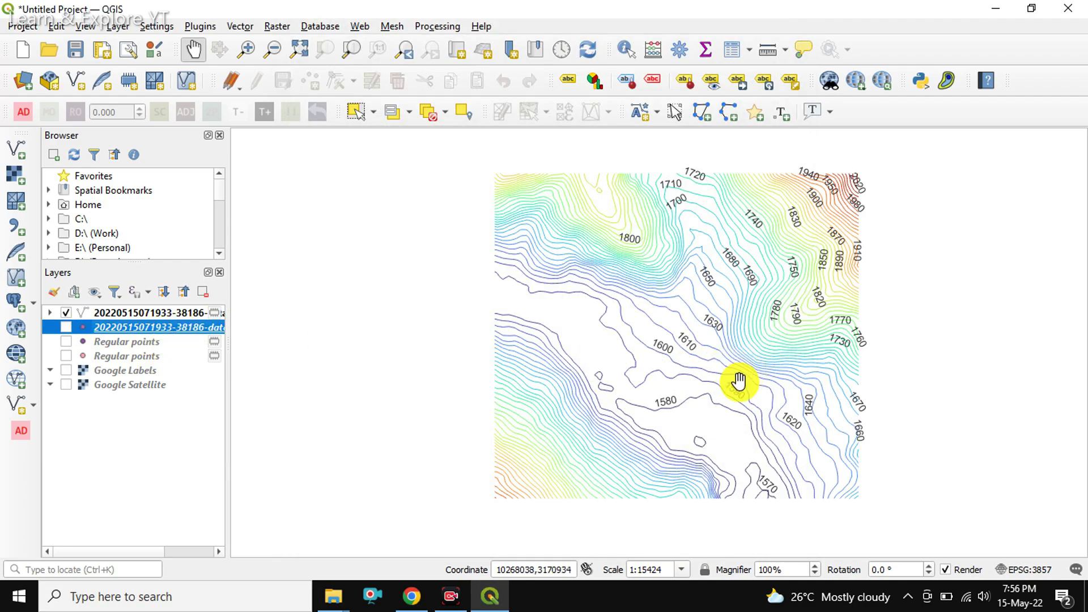
scroll(739, 382, up, 1)
scroll(587, 334, up, 1)
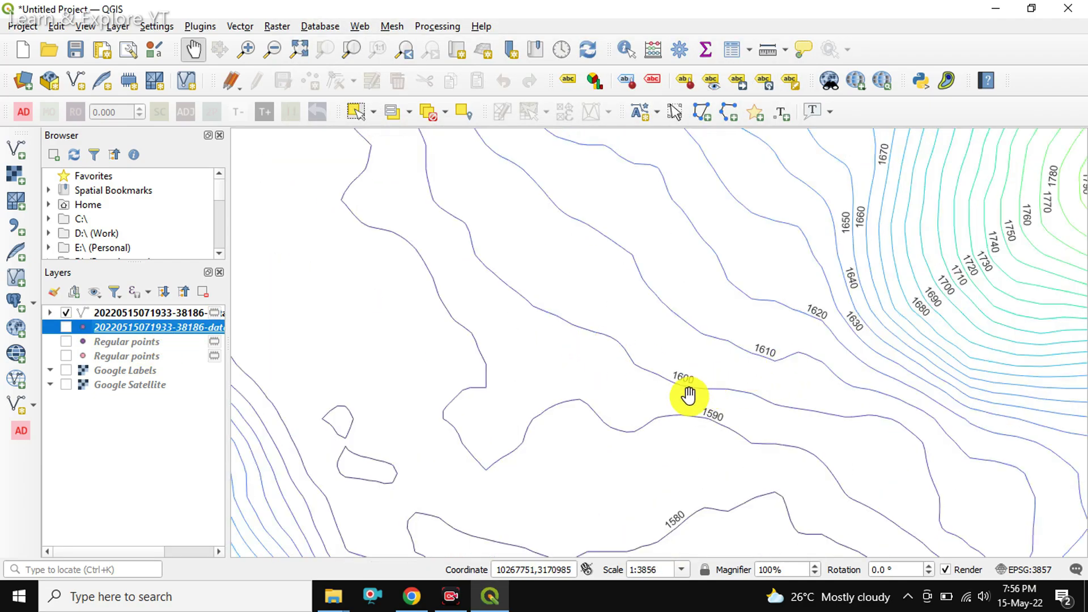
scroll(692, 348, down, 1)
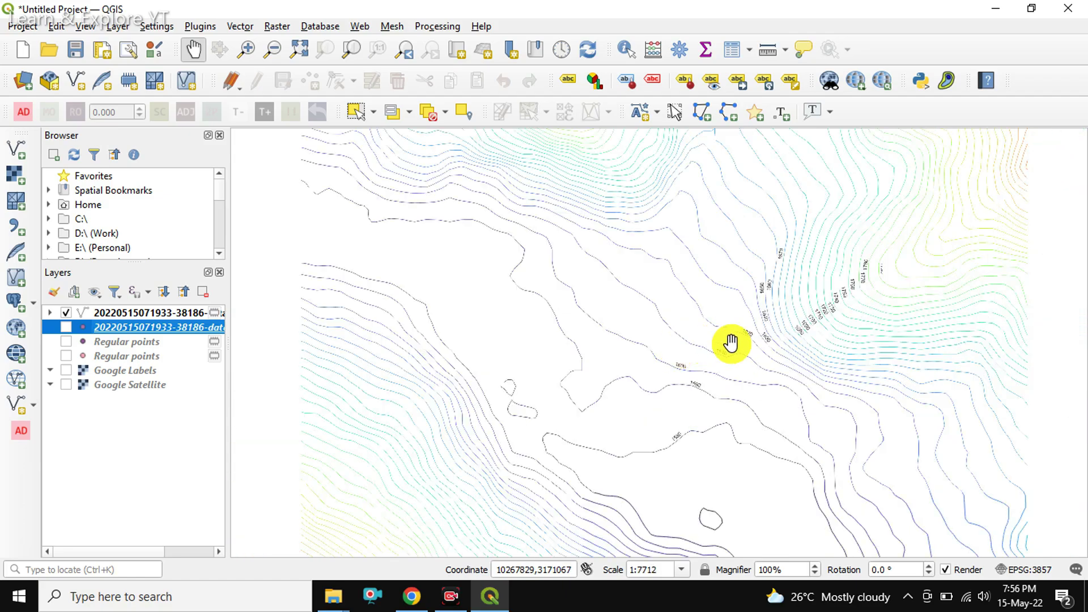
drag(851, 305, 677, 366)
scroll(756, 340, up, 1)
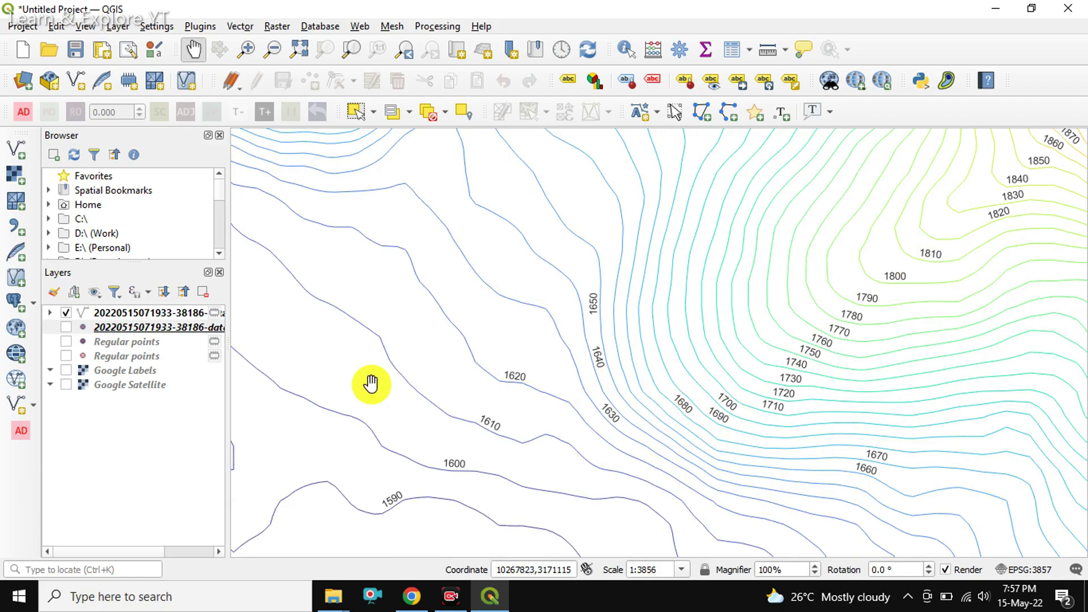
- Show Google Satellite under the contours and pan over the forested slope, river and village
click(64, 386)
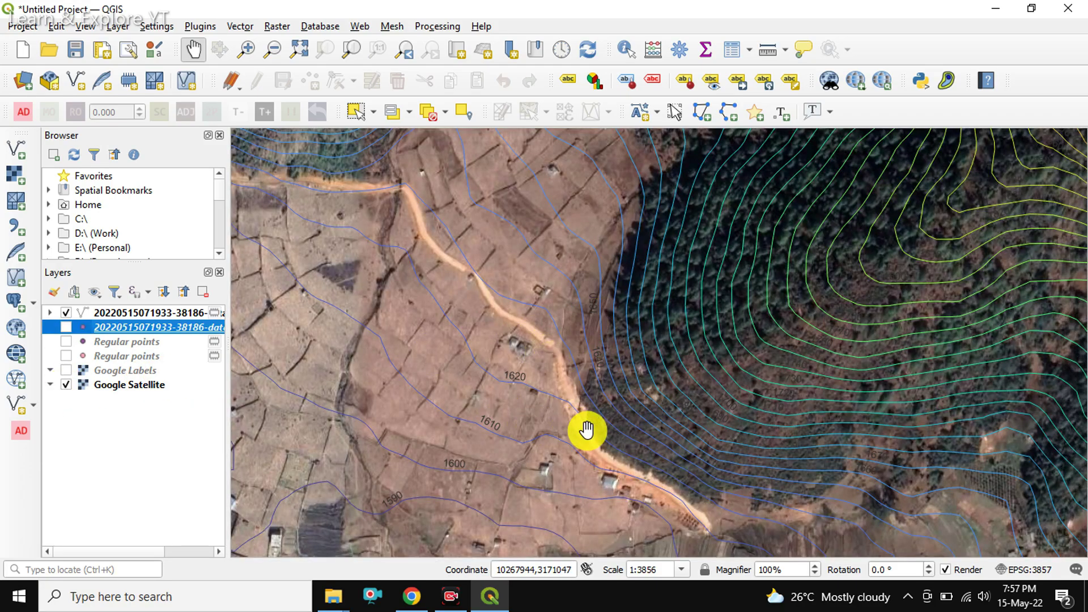
drag(833, 275, 540, 417)
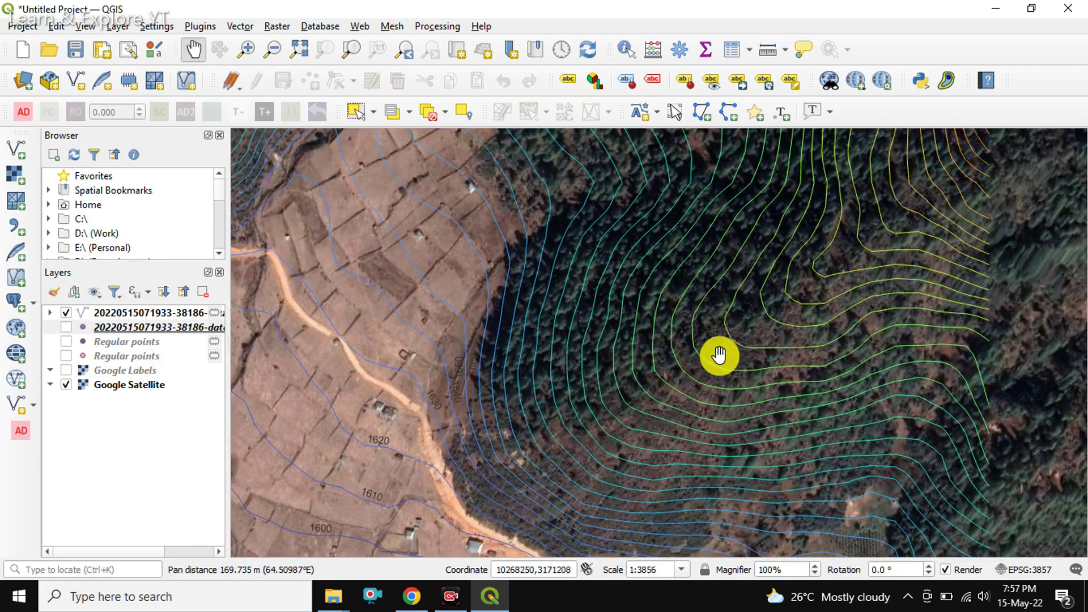
drag(866, 243, 776, 318)
scroll(776, 318, down, 1)
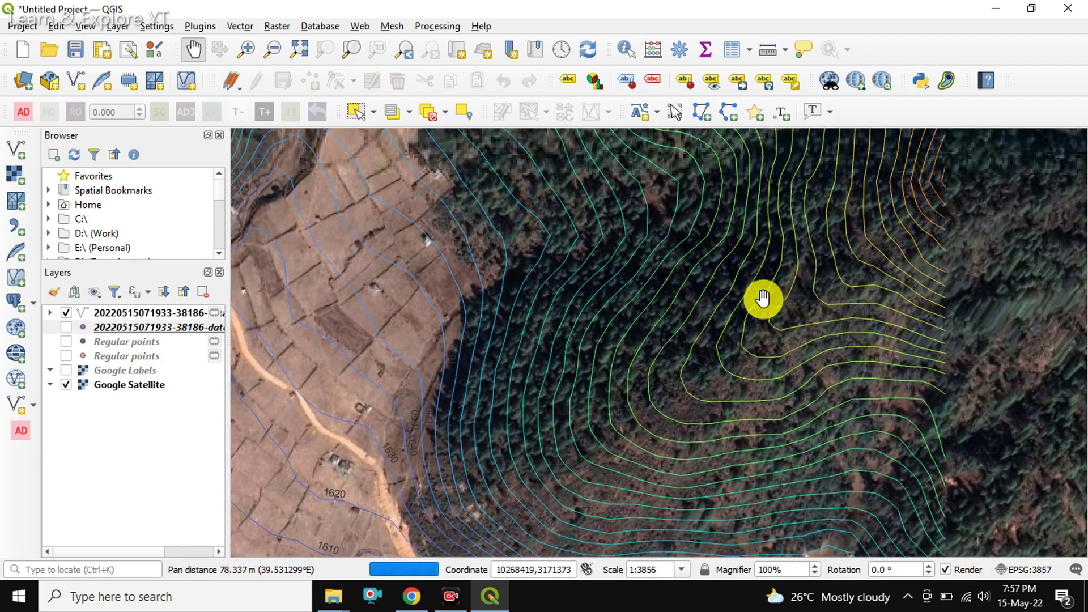
drag(690, 284, 712, 331)
drag(557, 277, 614, 319)
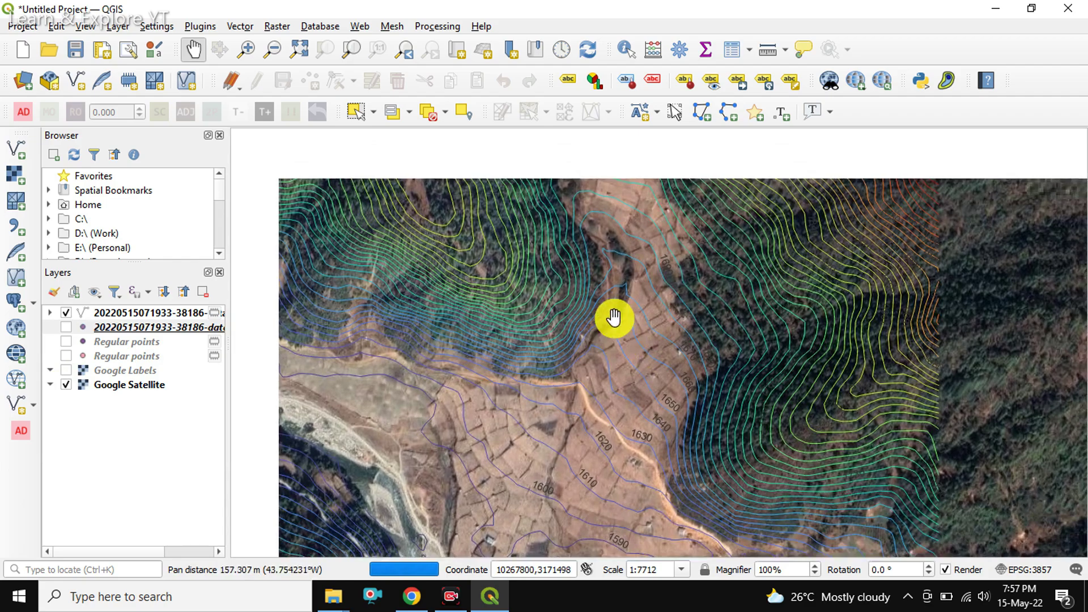
mouse_move(478, 253)
mouse_down()
mouse_move(507, 281)
mouse_move(536, 231)
mouse_up()
drag(478, 325, 536, 238)
scroll(510, 383, up, 1)
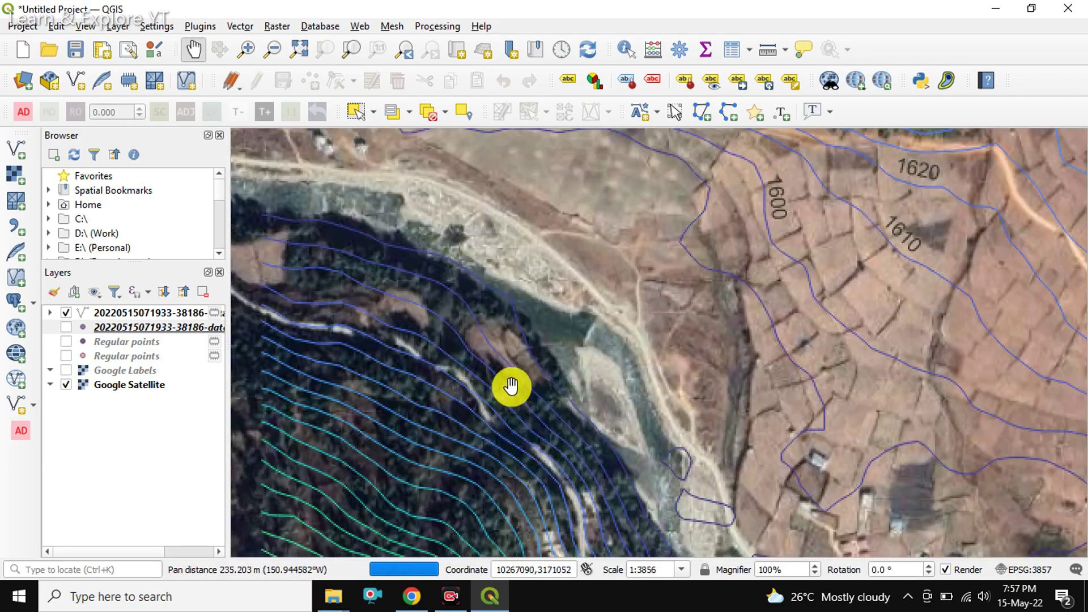
drag(501, 382, 540, 236)
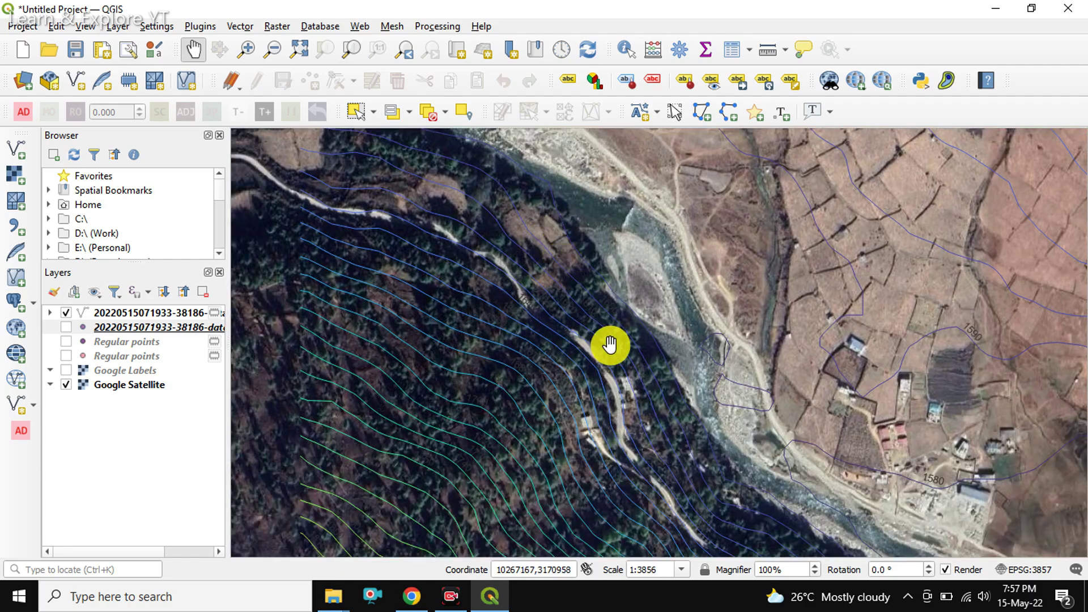
scroll(610, 344, down, 1)
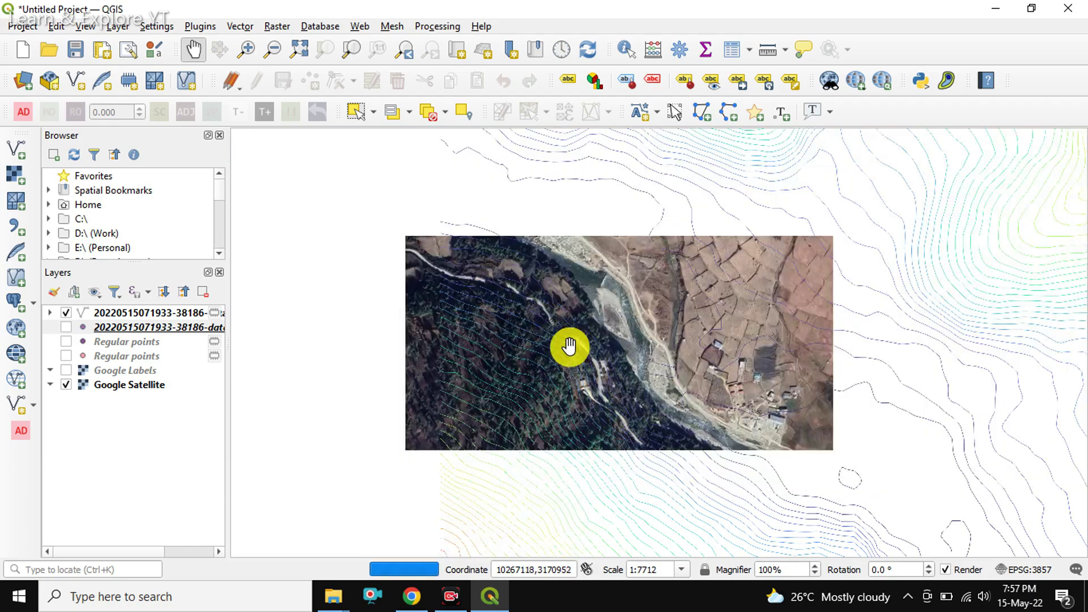
drag(714, 335, 627, 303)
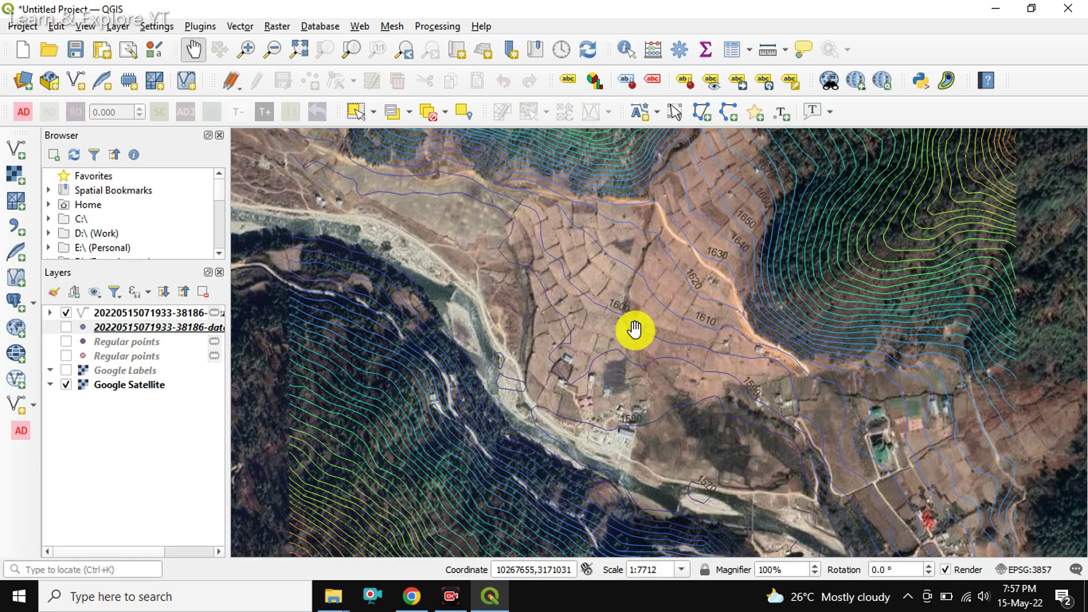
scroll(603, 380, down, 1)
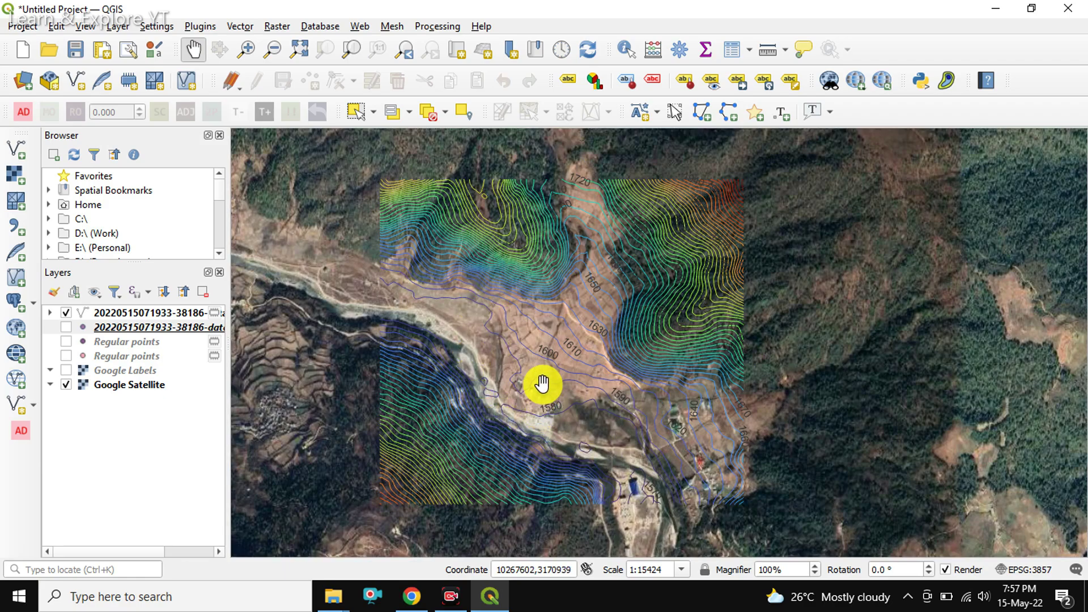
scroll(506, 360, up, 1)
mouse_move(430, 312)
mouse_down()
mouse_move(474, 348)
mouse_move(412, 295)
mouse_up()
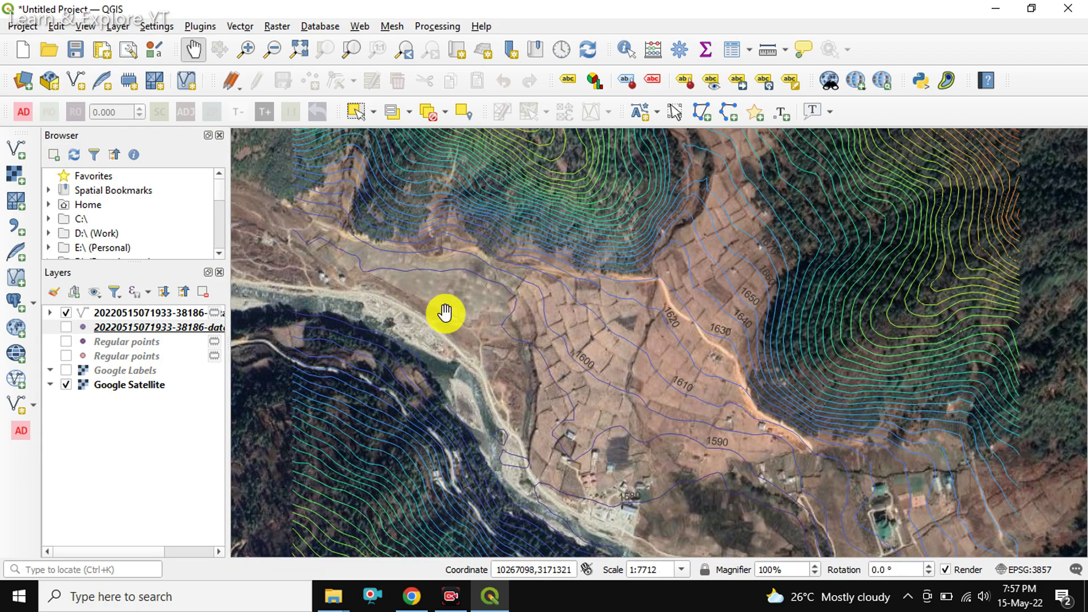
drag(420, 293, 566, 296)
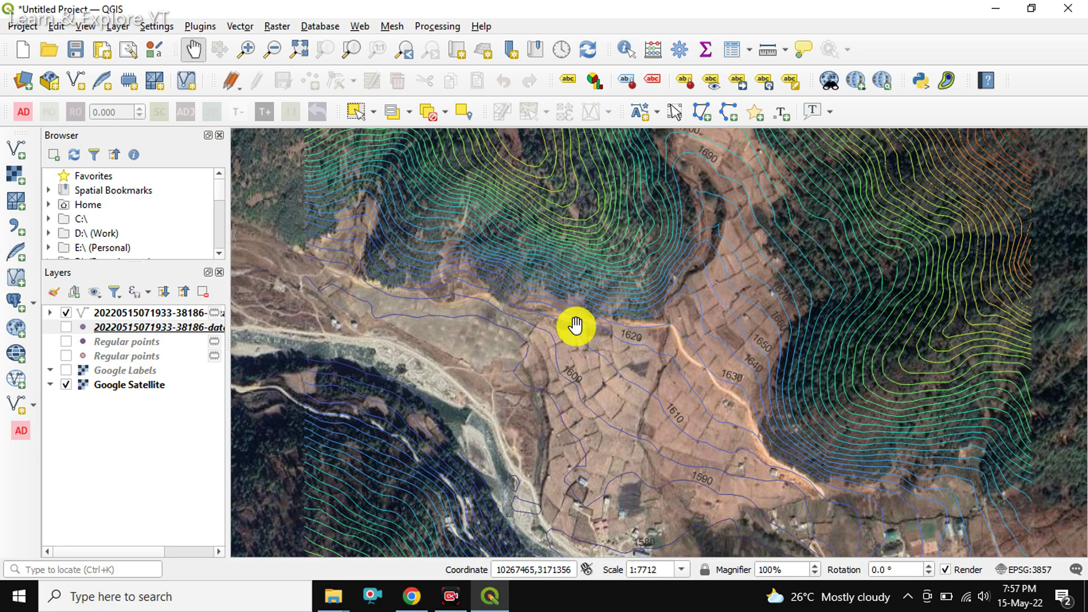
scroll(561, 175, up, 1)
drag(561, 175, 592, 283)
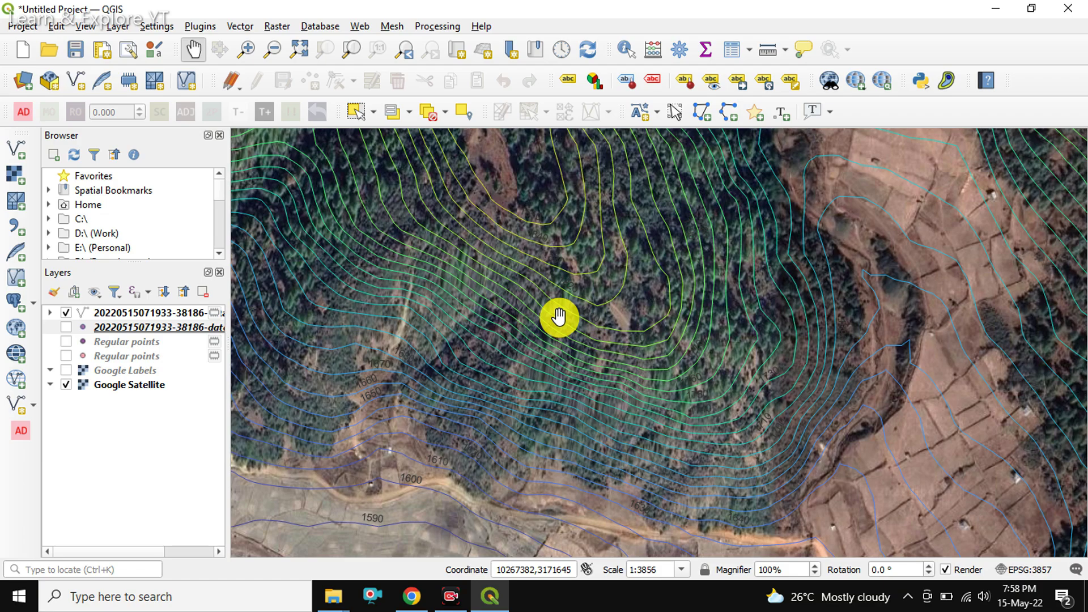
scroll(558, 316, down, 1)
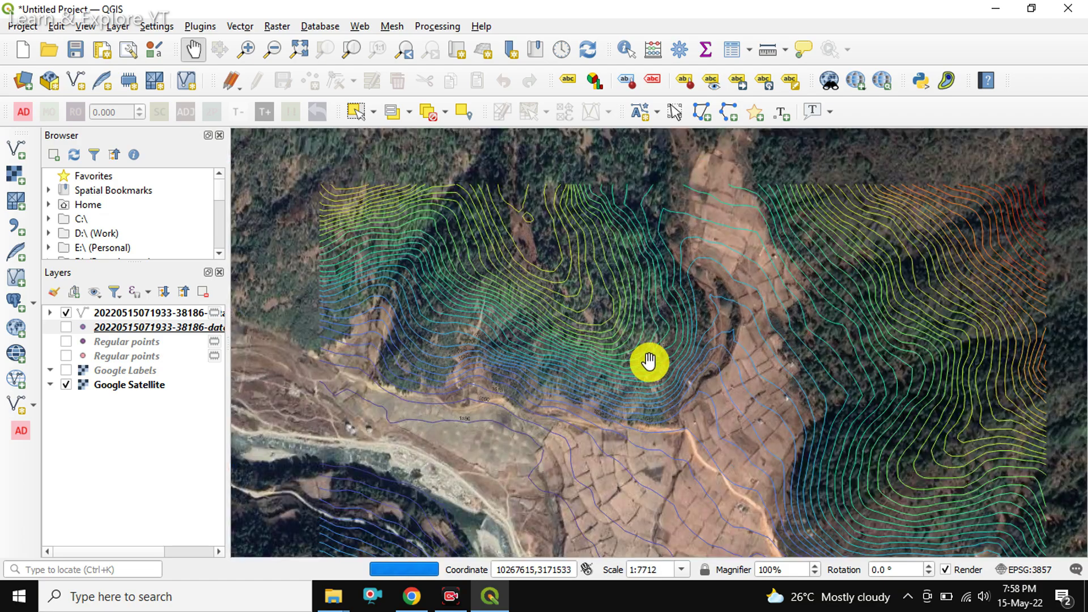
drag(553, 313, 455, 210)
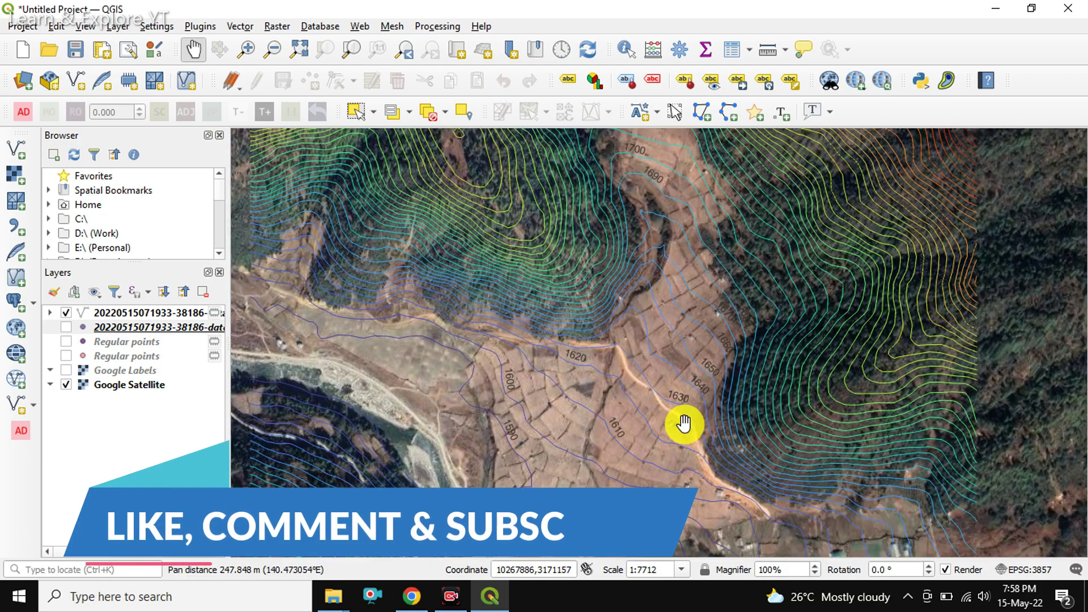
drag(647, 391, 583, 335)
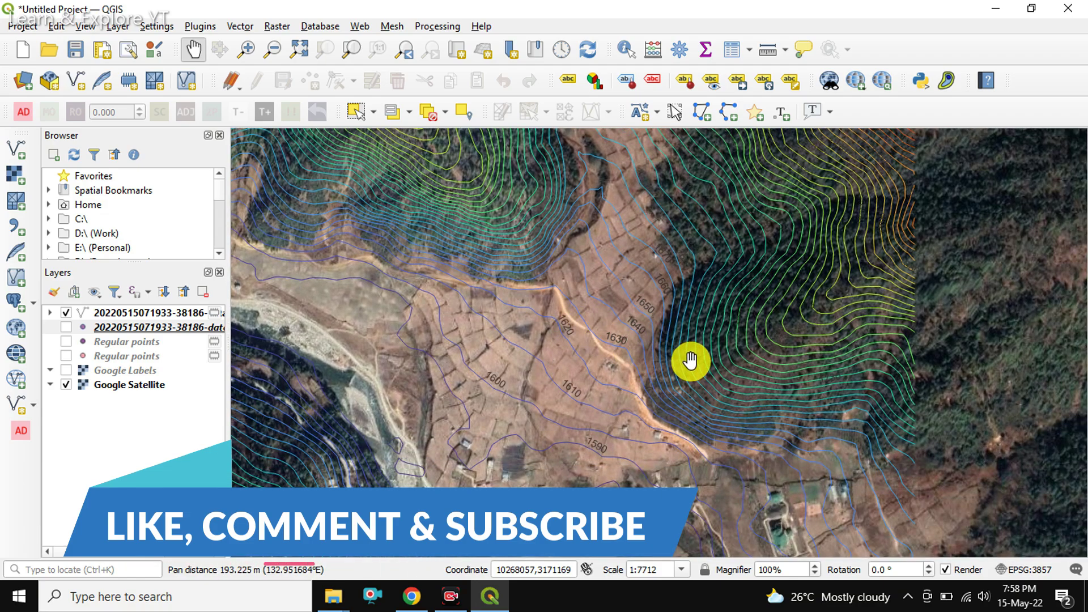